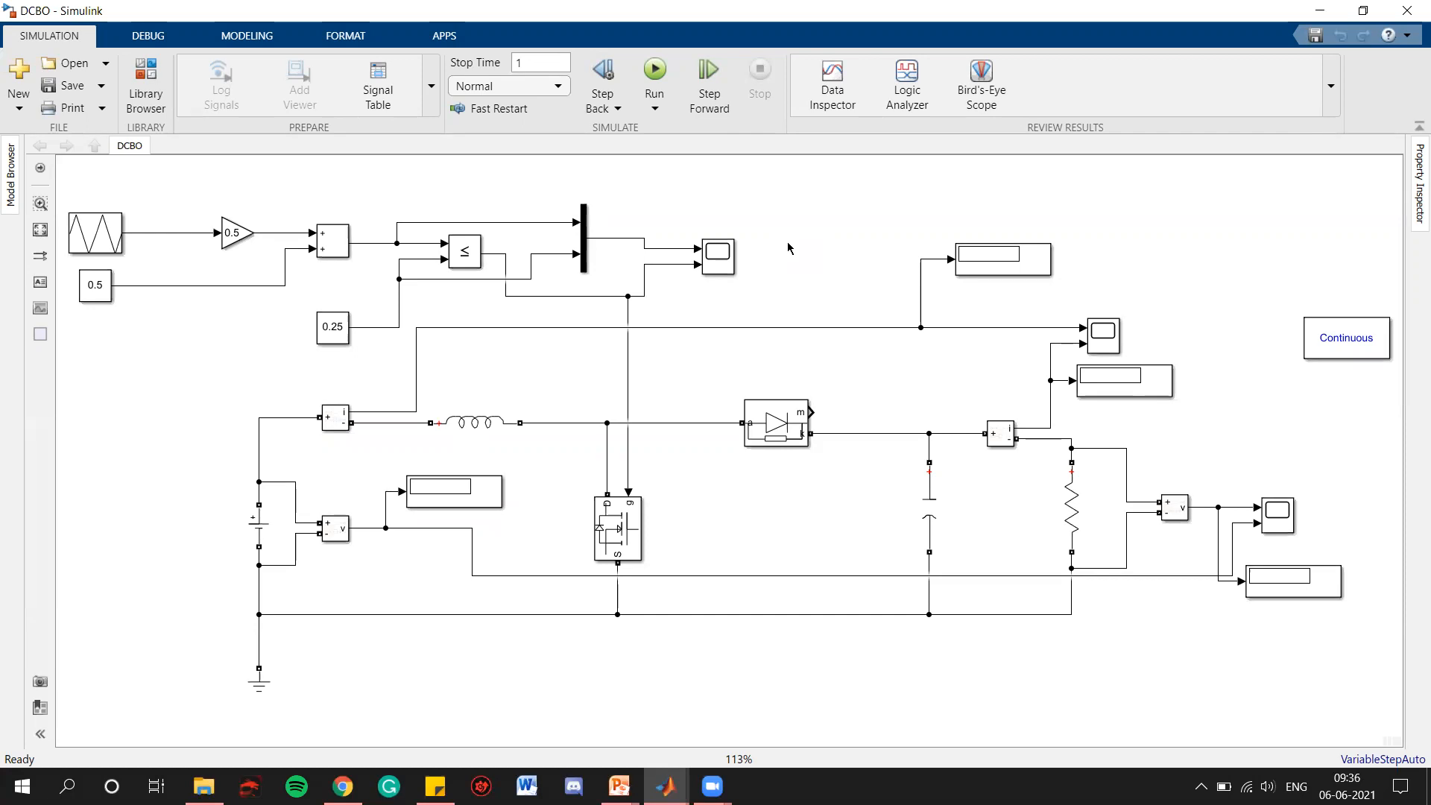
Insert a PID Controller block and an Add block into empty areas of the model
{"action": "double_click", "coordinate": [788, 242]}
{"action": "type", "text": "PID"}
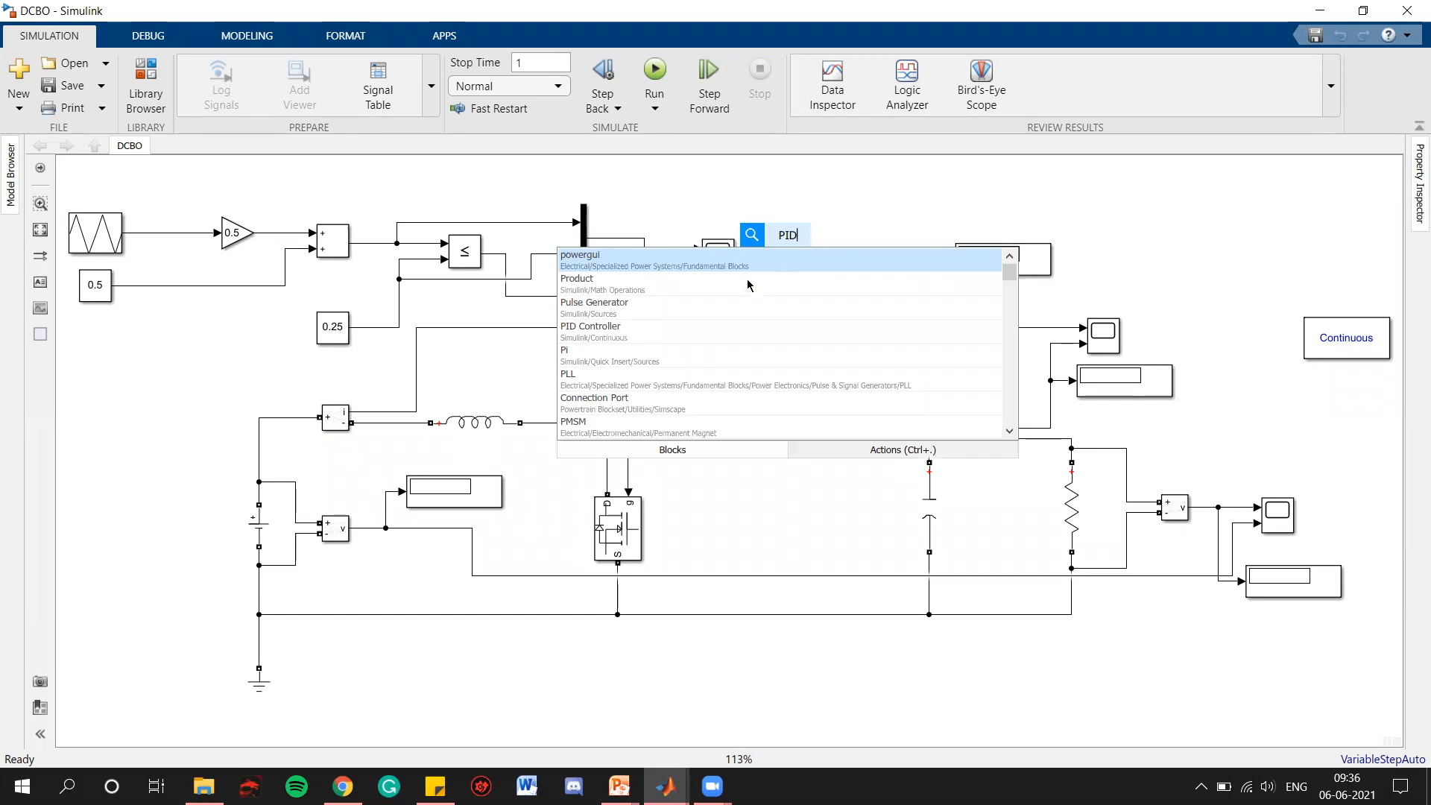
{"action": "left_click", "coordinate": [730, 266]}
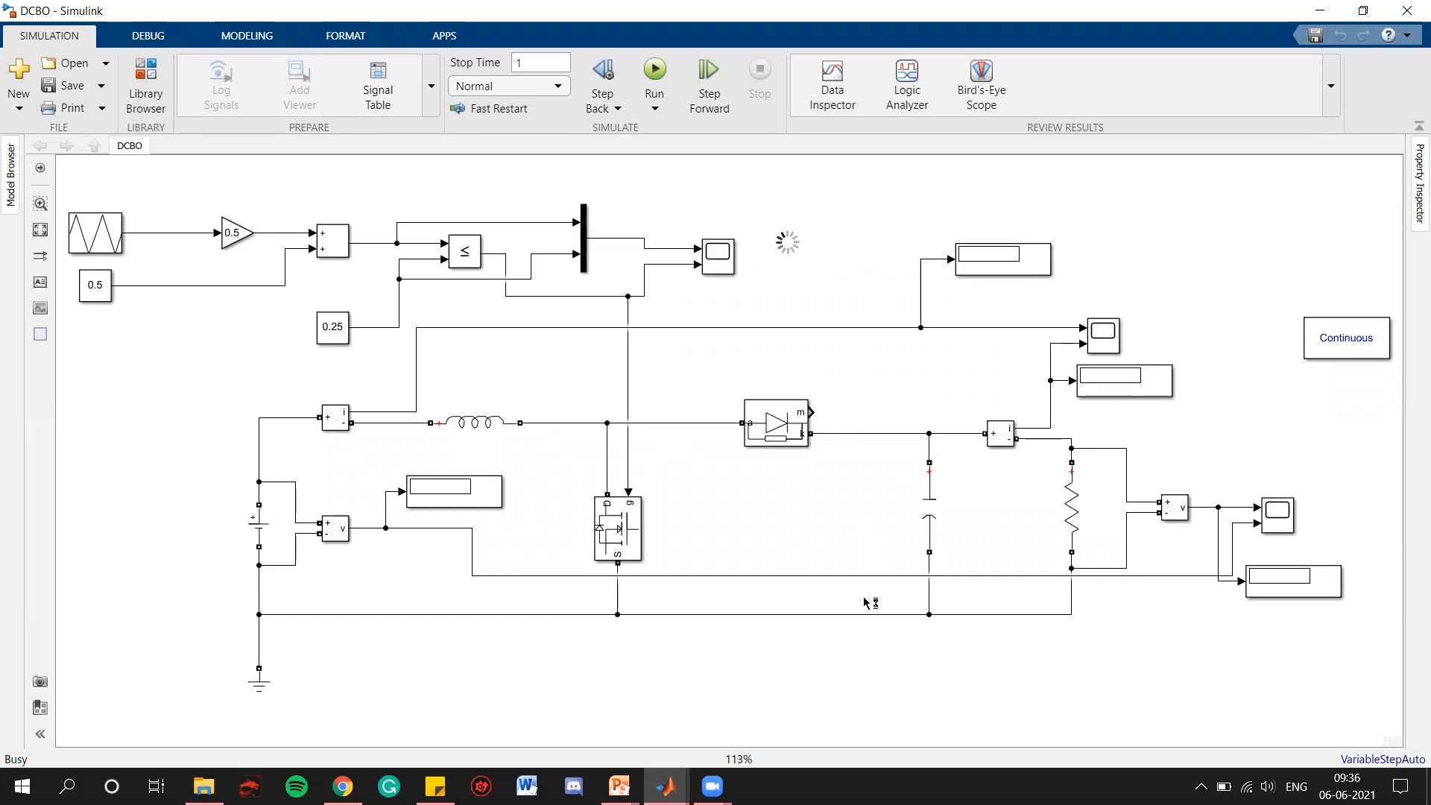
{"action": "double_click", "coordinate": [852, 530]}
{"action": "type", "text": "add"}
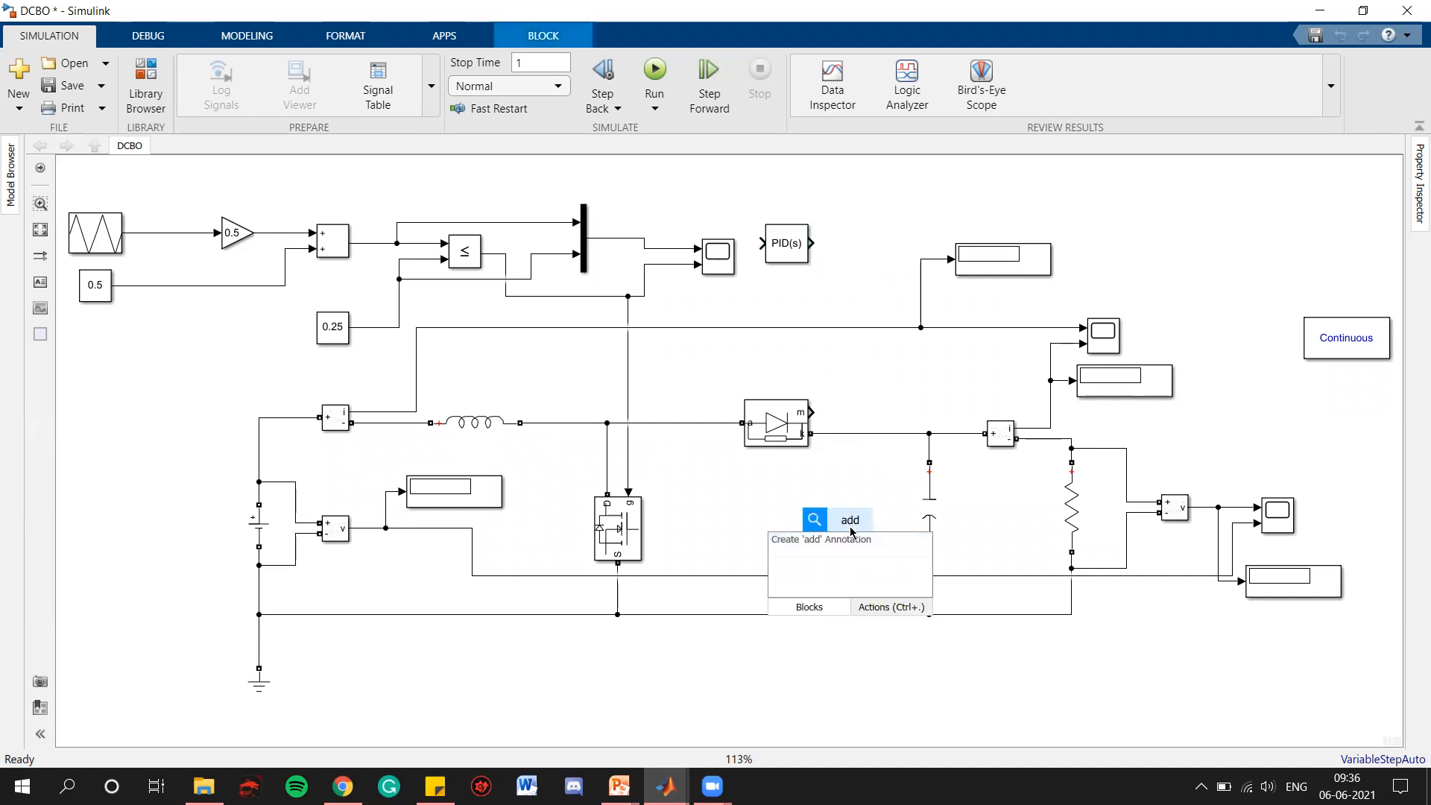
{"action": "key", "text": "Return"}
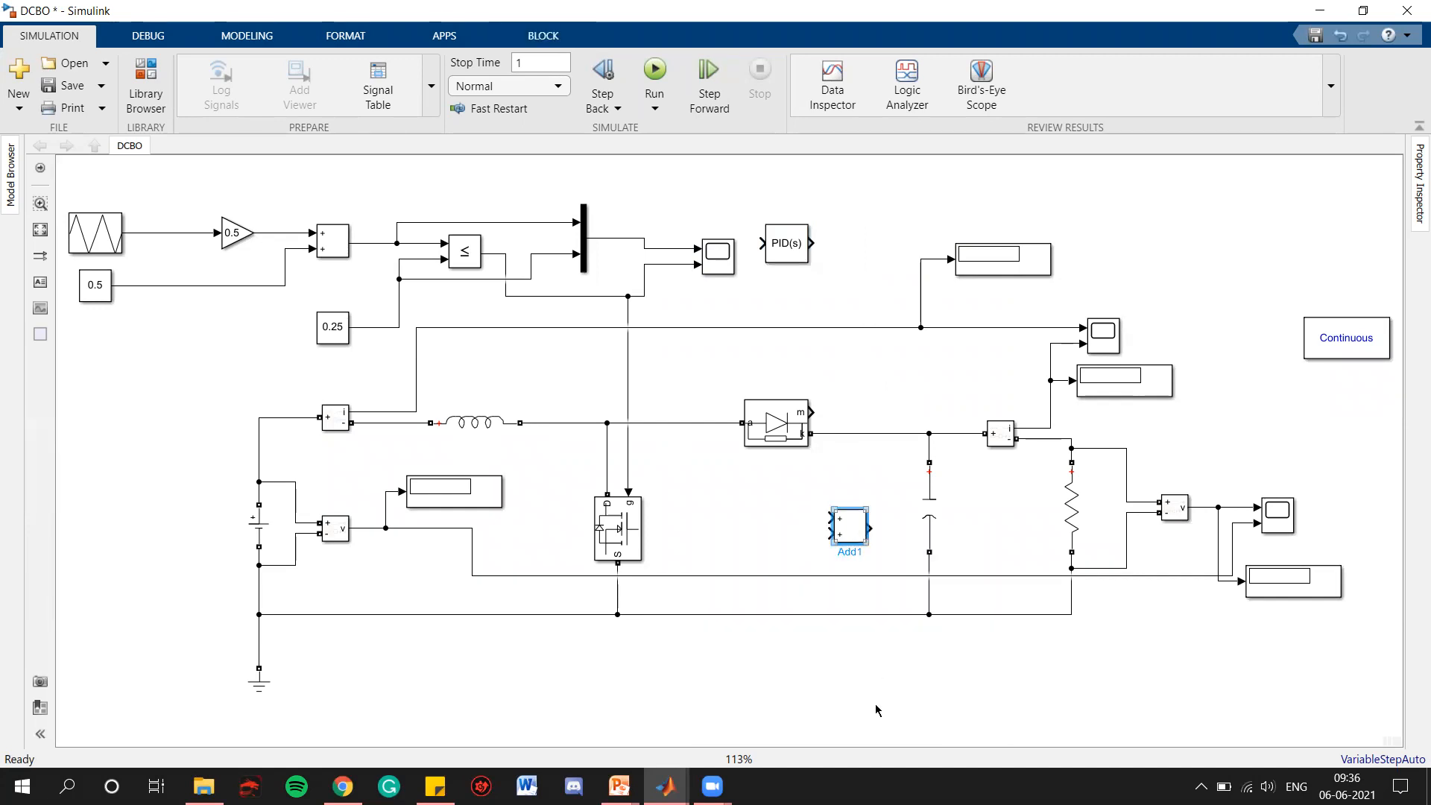
Insert a Constant block and place it below the circuit, beside the ground symbol
{"action": "double_click", "coordinate": [876, 704]}
{"action": "type", "text": "constant"}
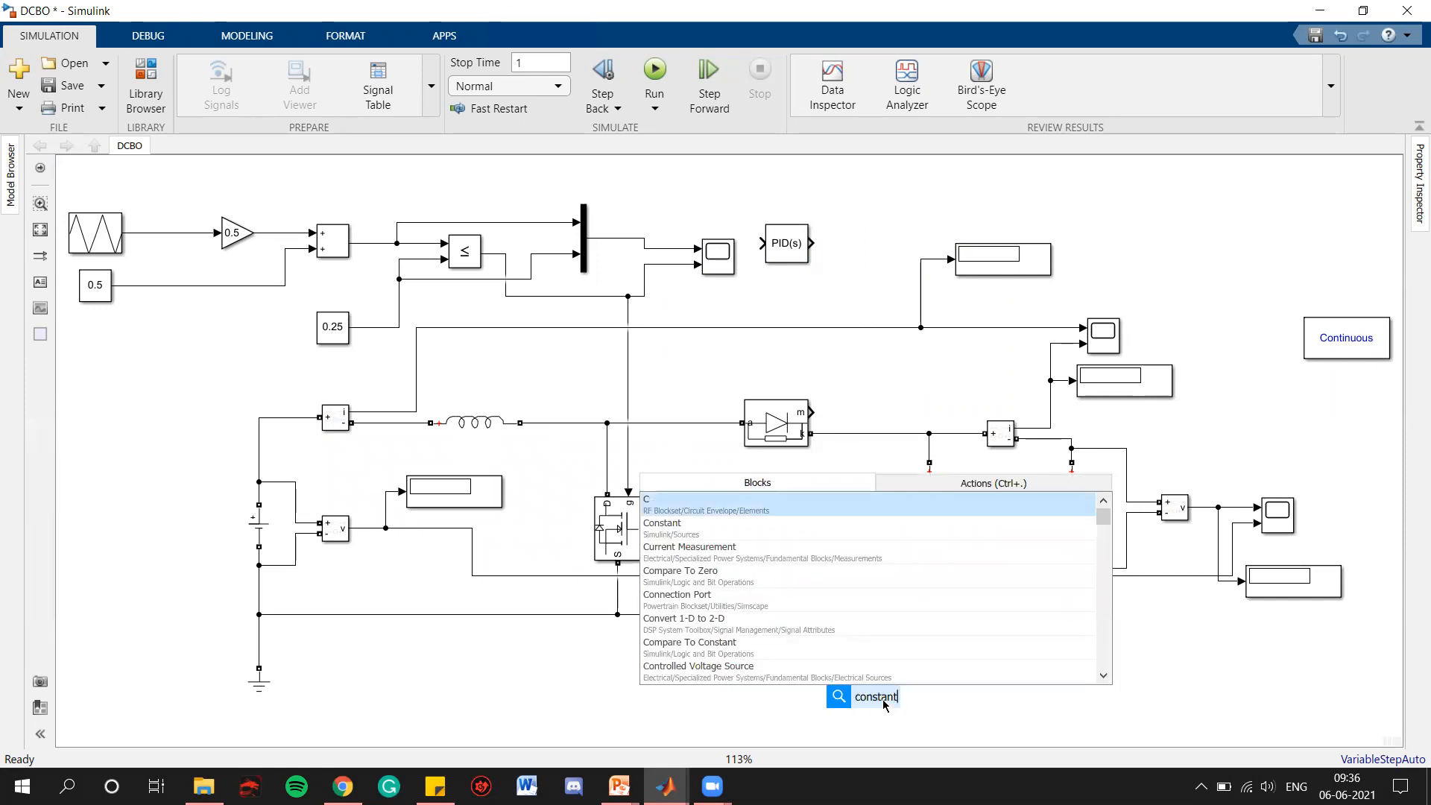
{"action": "key", "text": "Return"}
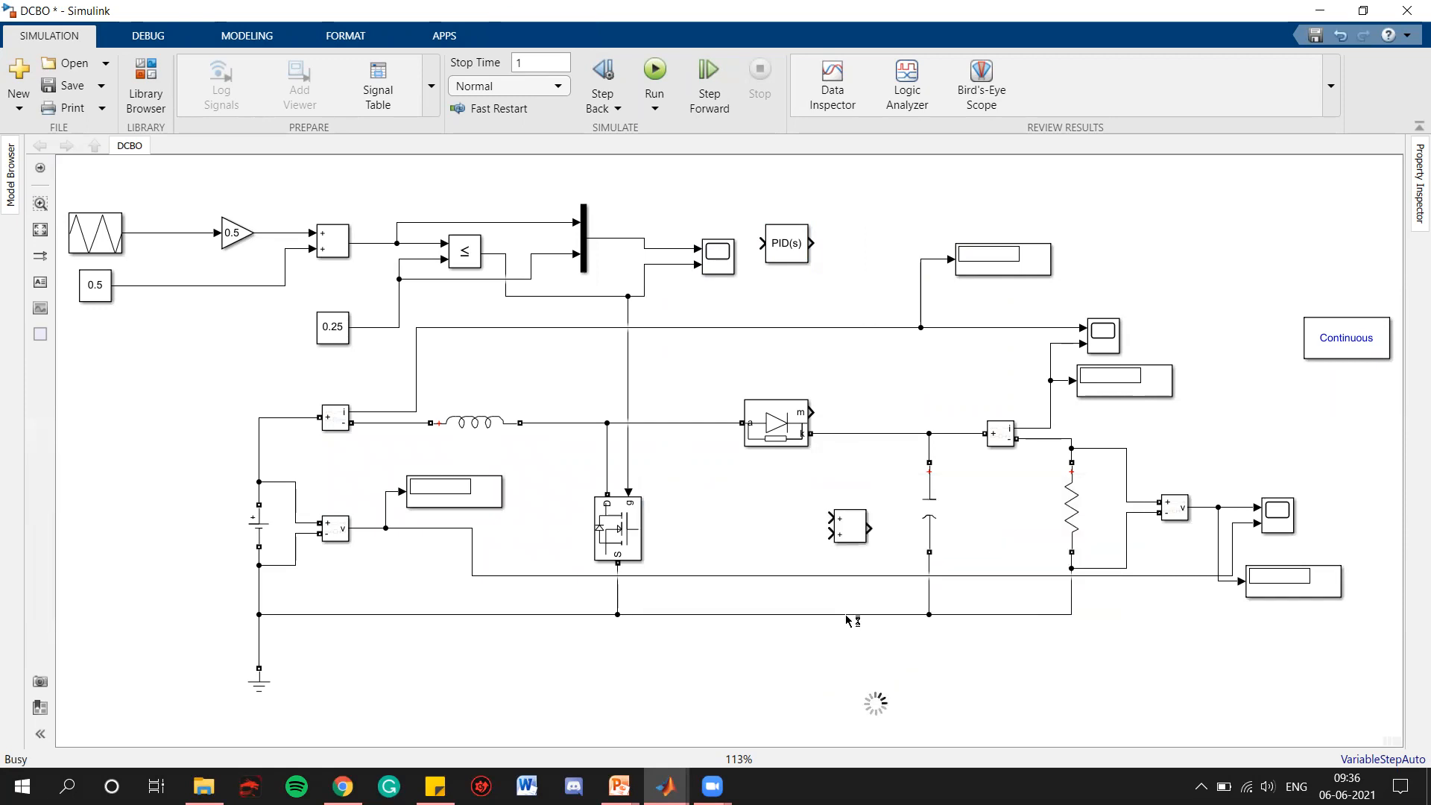
{"action": "left_click_drag", "start_coordinate": [877, 704], "coordinate": [360, 685]}
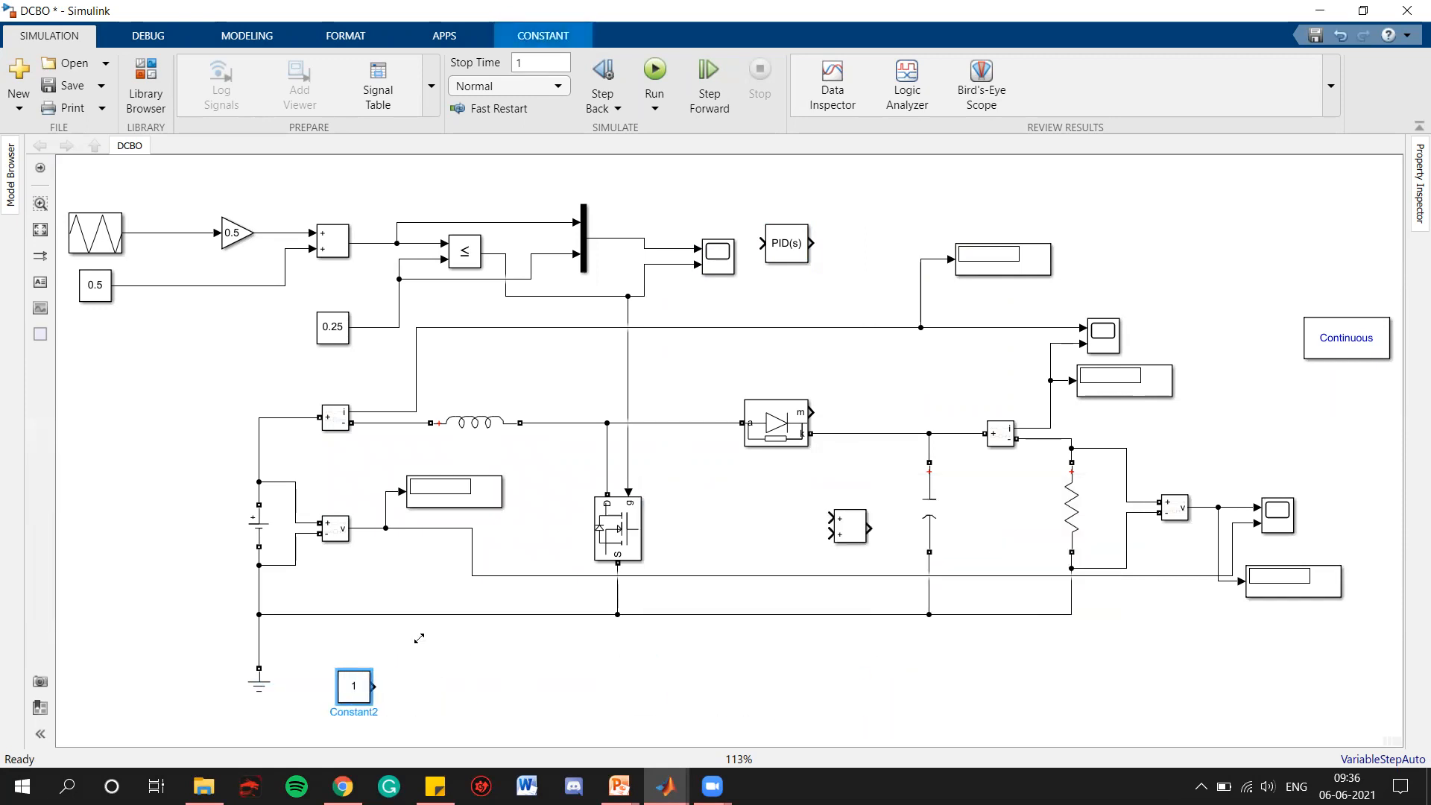
Move the PID Controller and the new Add block below the circuit's bottom line
{"action": "left_click_drag", "start_coordinate": [794, 246], "coordinate": [852, 500]}
{"action": "left_click_drag", "start_coordinate": [859, 570], "coordinate": [810, 658]}
{"action": "left_click", "coordinate": [857, 531]}
{"action": "left_click_drag", "start_coordinate": [850, 527], "coordinate": [908, 676]}
Flip the PID Controller and the new Add block so their outputs face left, and space them apart
{"action": "left_click", "coordinate": [803, 655]}
{"action": "key", "text": "ctrl+r"}
{"action": "key", "text": "ctrl+r"}
{"action": "left_click_drag", "start_coordinate": [806, 654], "coordinate": [783, 655]}
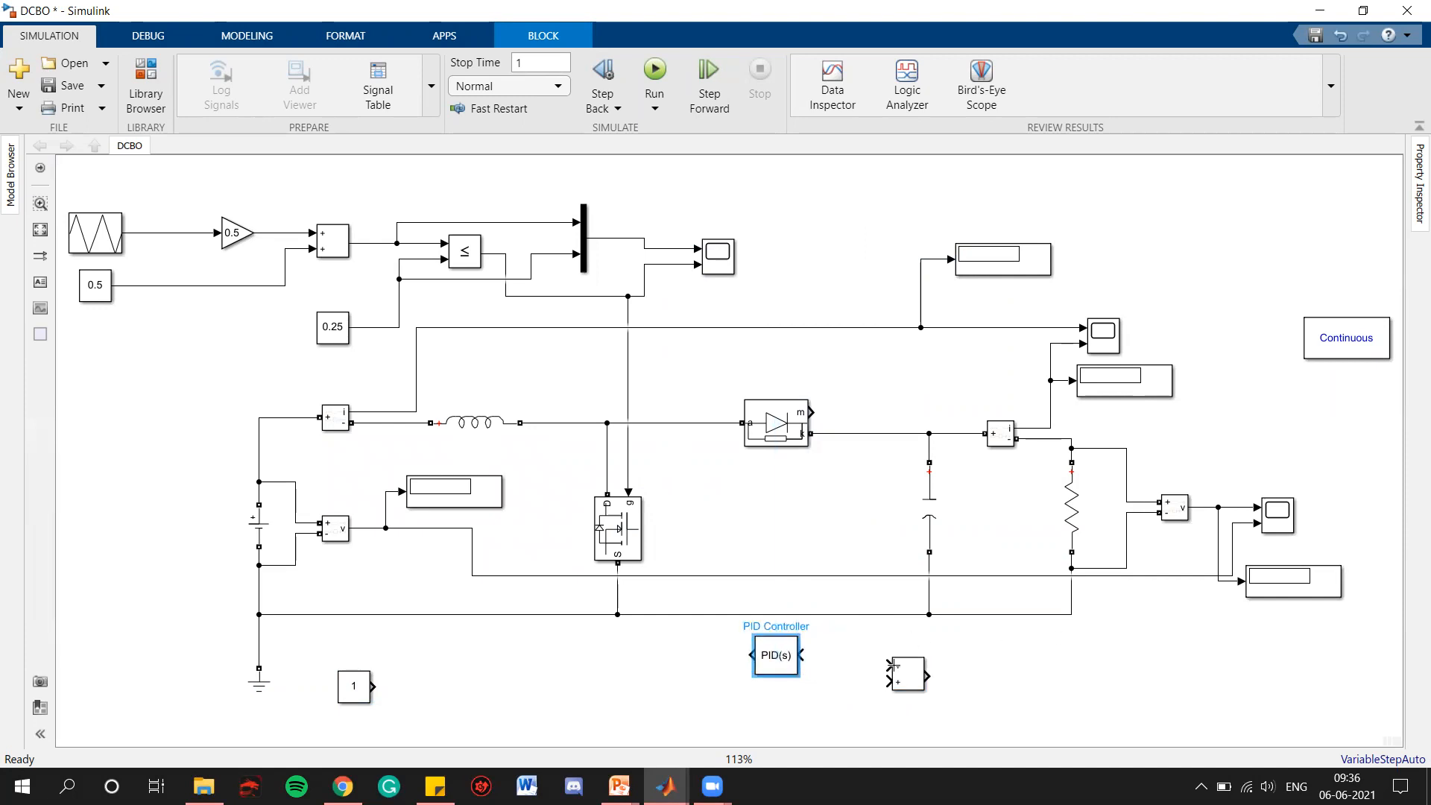
{"action": "mouse_move", "coordinate": [911, 678]}
{"action": "left_mouse_down"}
{"action": "mouse_move", "coordinate": [891, 693]}
{"action": "mouse_move", "coordinate": [901, 703]}
{"action": "mouse_move", "coordinate": [916, 676]}
{"action": "left_mouse_up"}
{"action": "key", "text": "ctrl+i"}
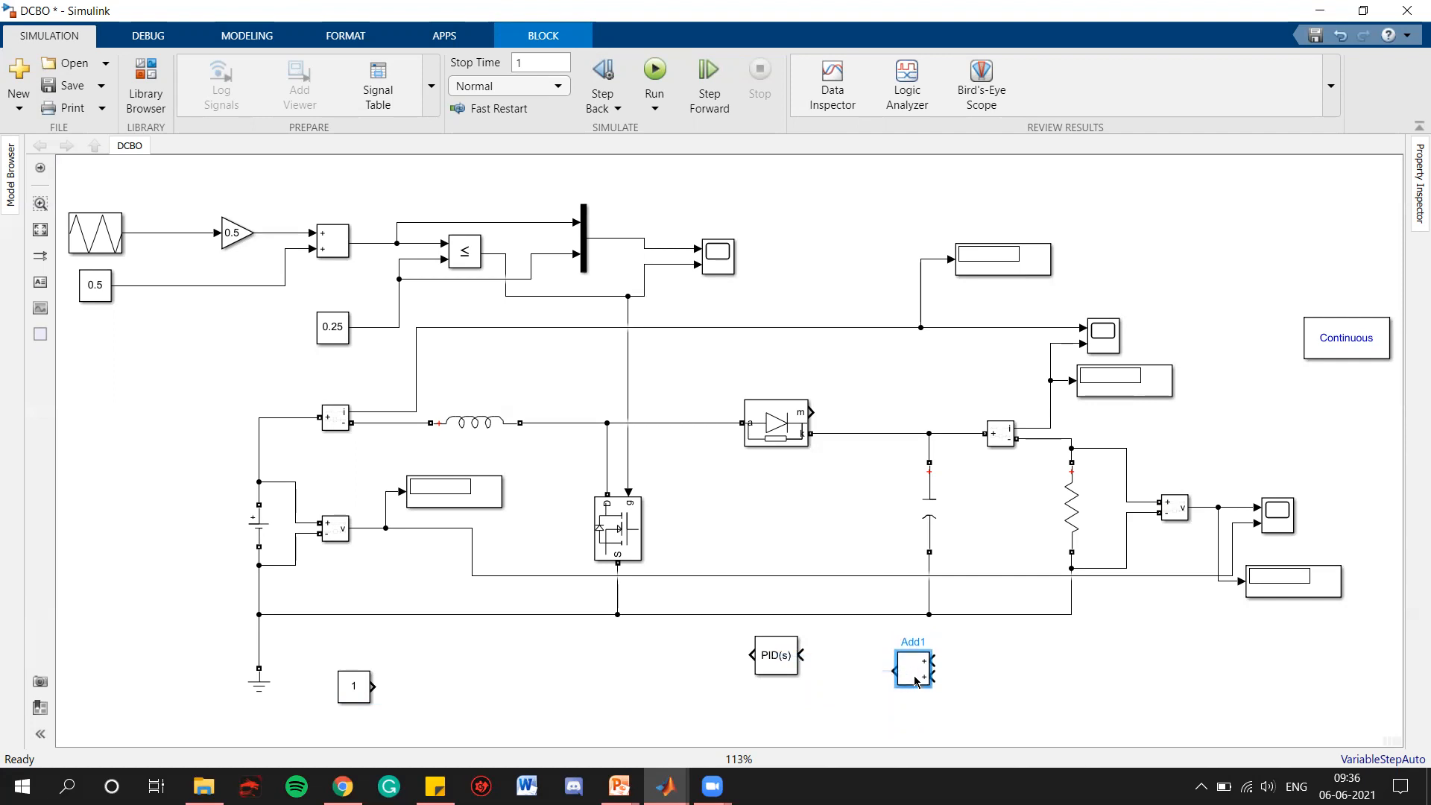
{"action": "left_click_drag", "start_coordinate": [776, 667], "coordinate": [718, 667]}
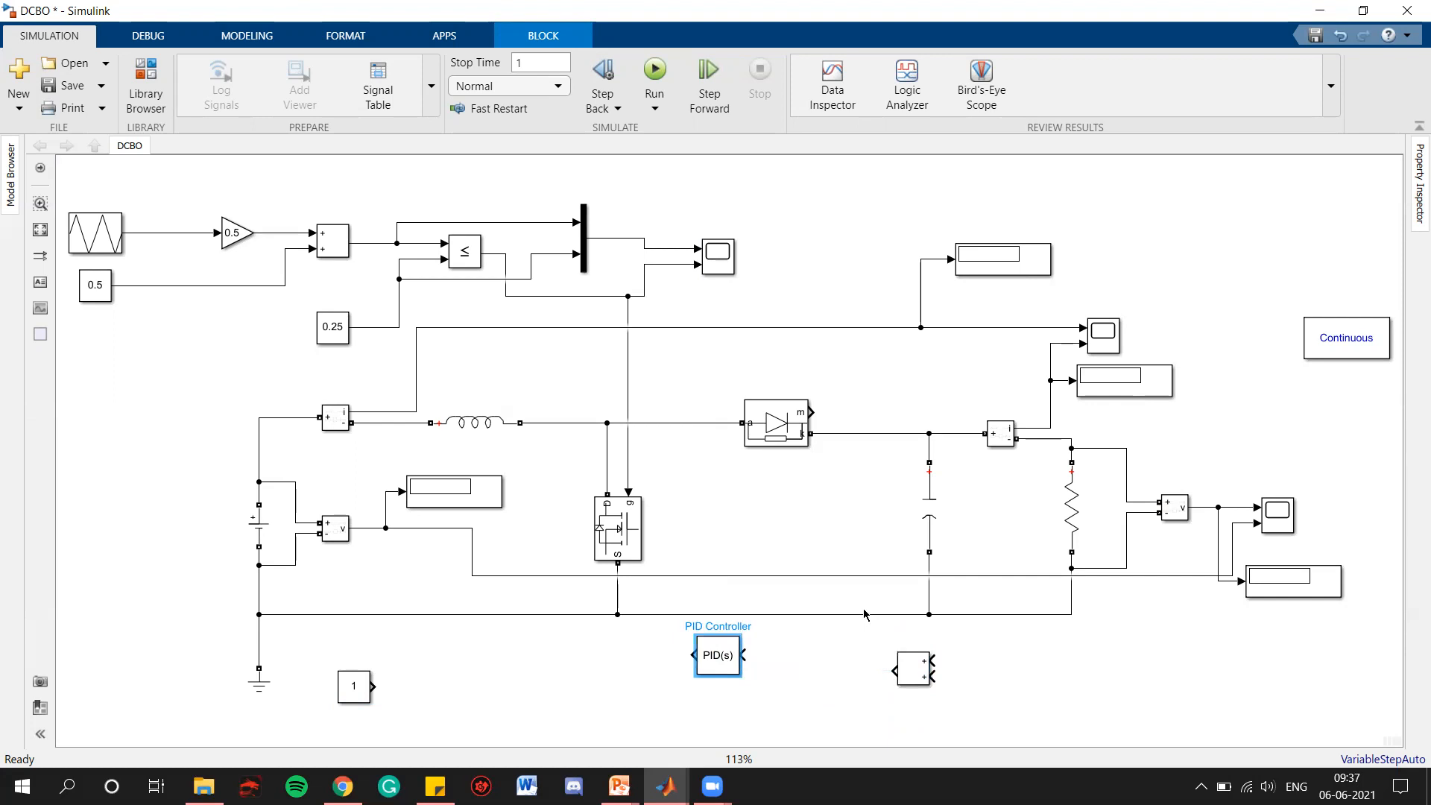
Change the PID Controller block's controller type to PI
{"action": "mouse_move", "coordinate": [718, 648]}
{"action": "double_click", "coordinate": [719, 652]}
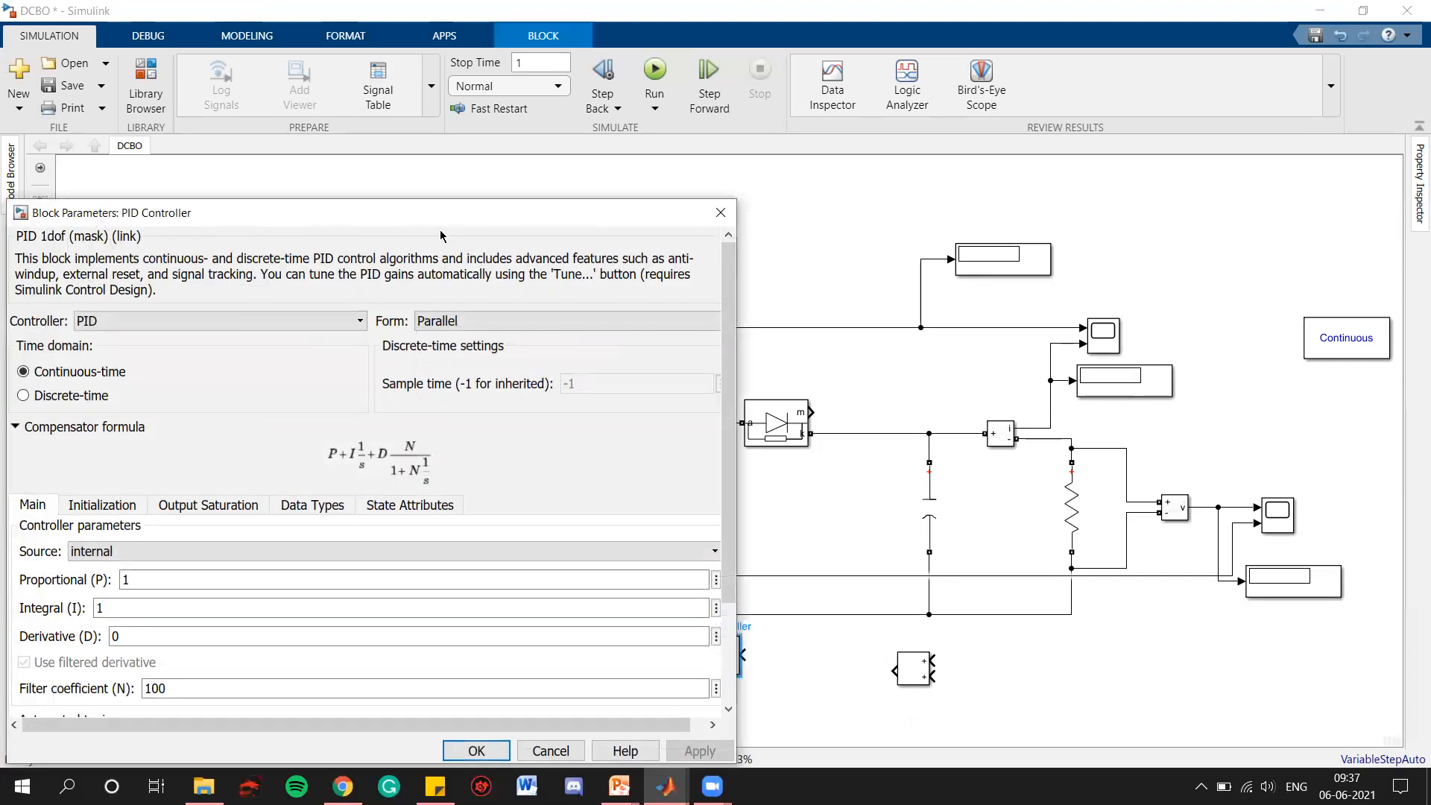
{"action": "left_click_drag", "start_coordinate": [424, 218], "coordinate": [757, 120]}
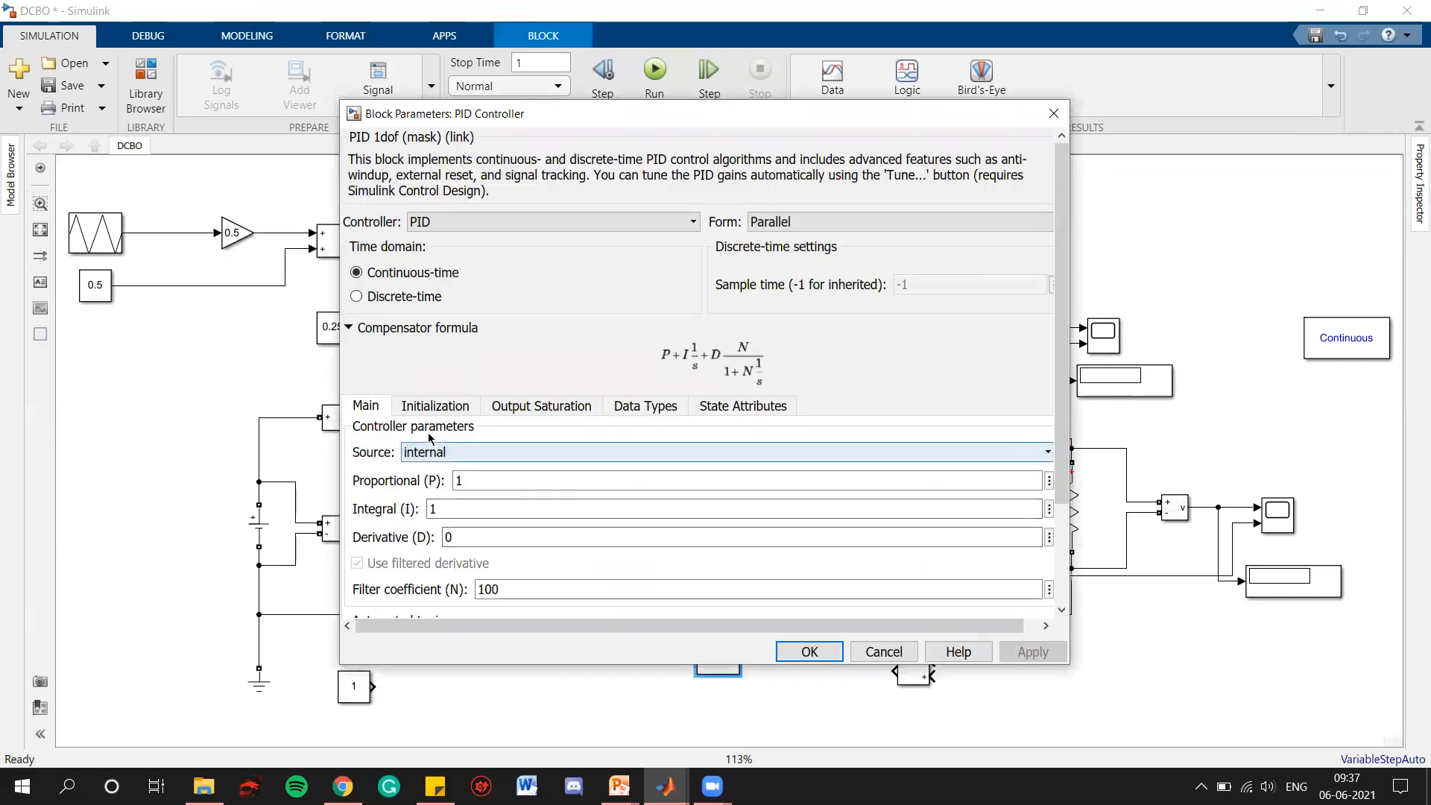
{"action": "left_click", "coordinate": [473, 218]}
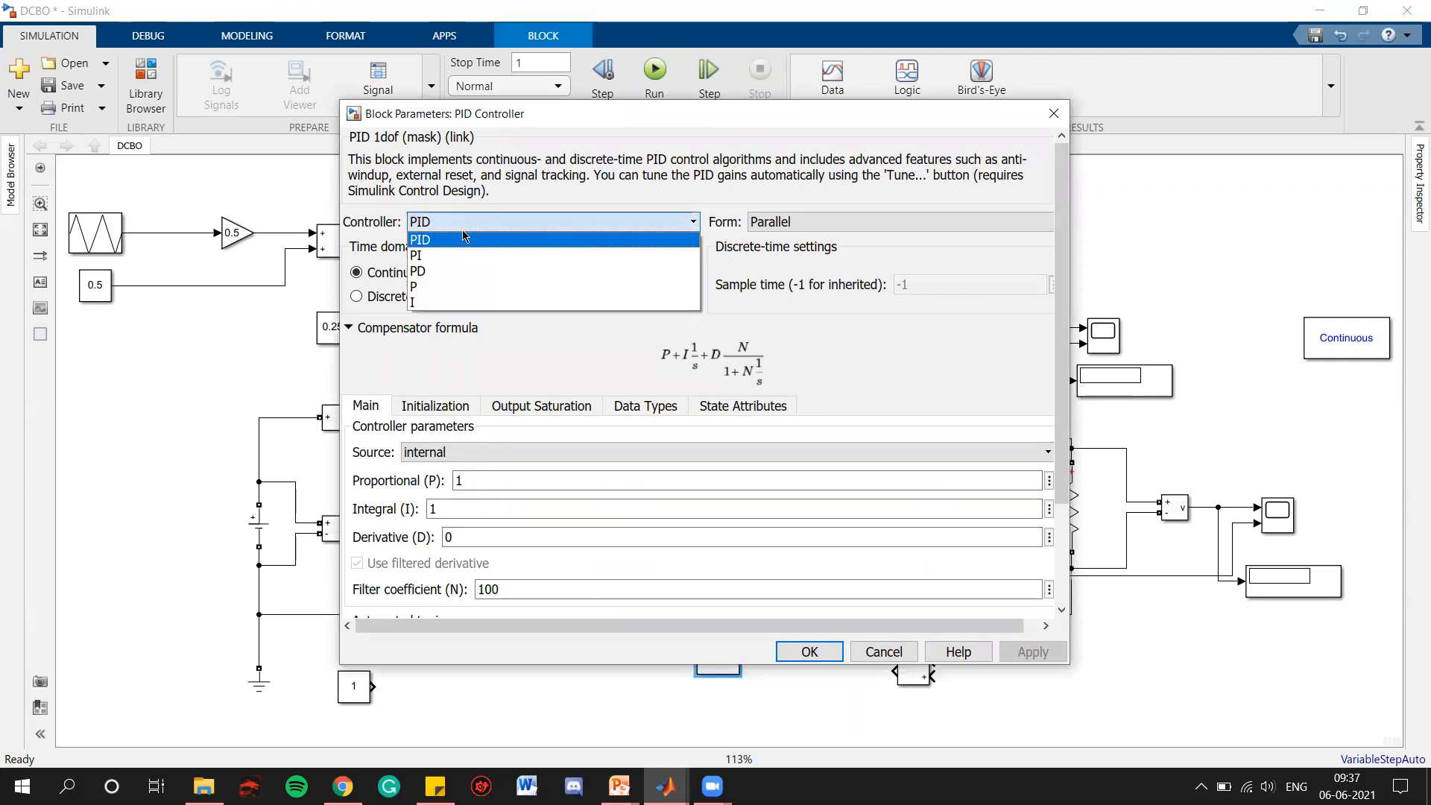
{"action": "left_click", "coordinate": [432, 253]}
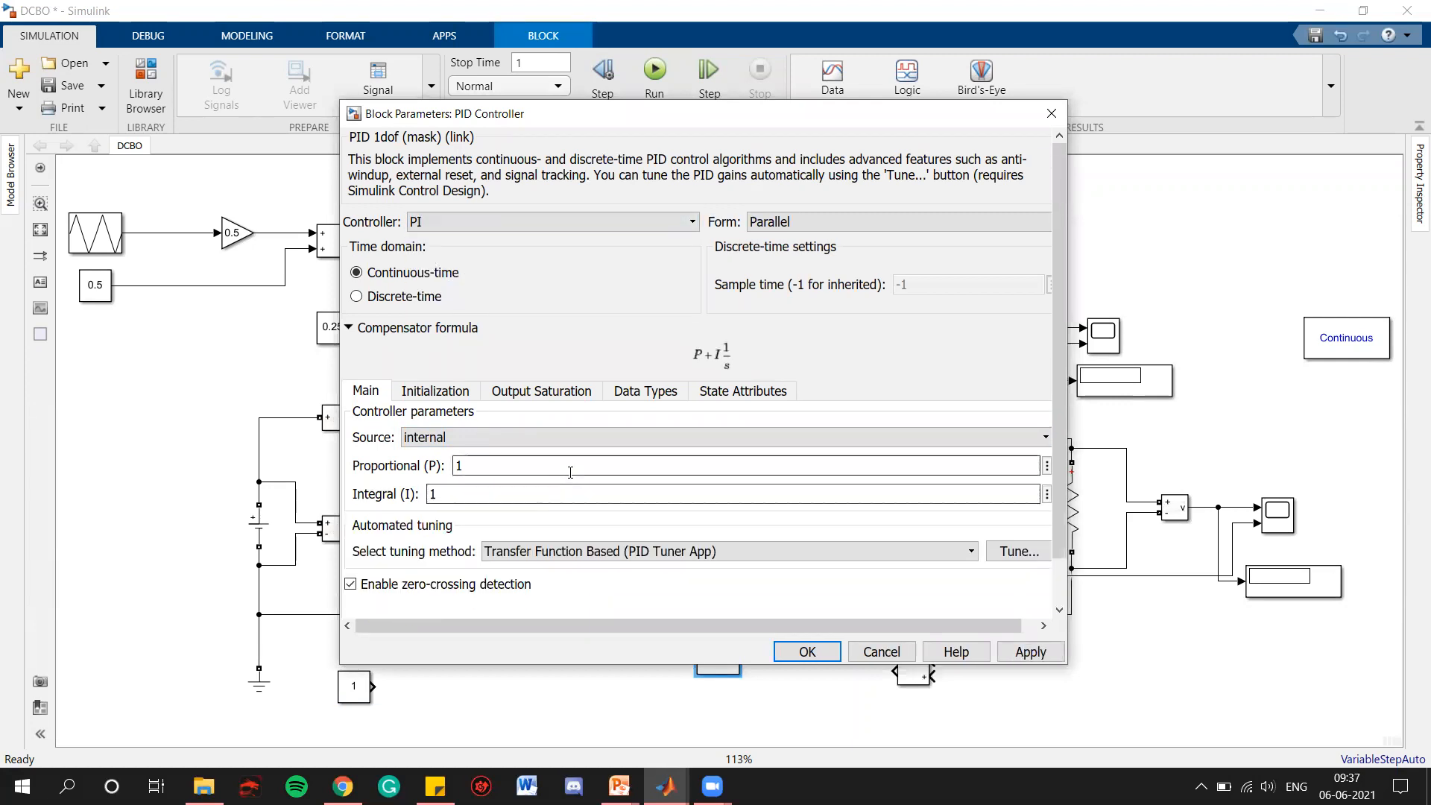
Set the controller's proportional gain to 0.0001
{"action": "double_click", "coordinate": [575, 465]}
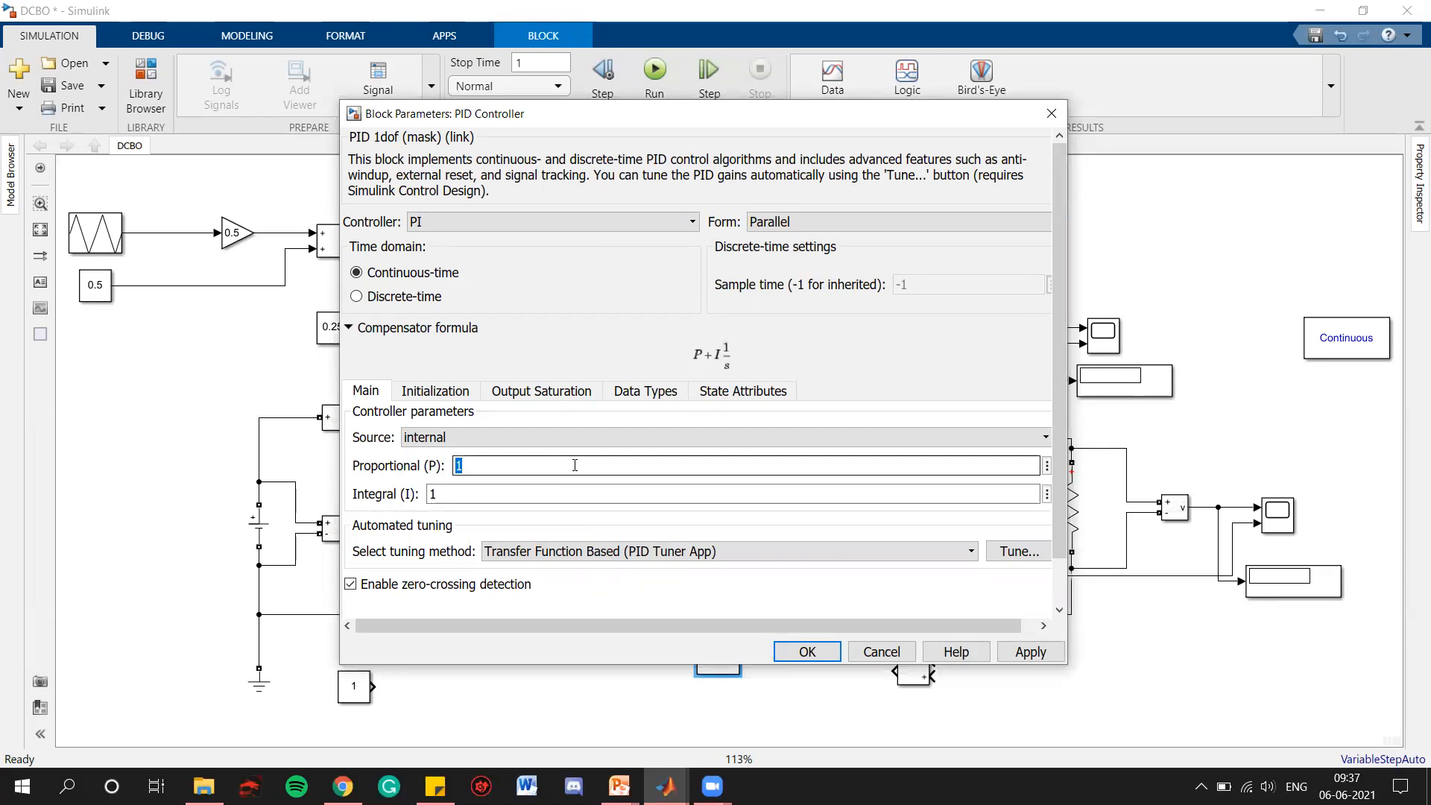
{"action": "type", "text": "0."}
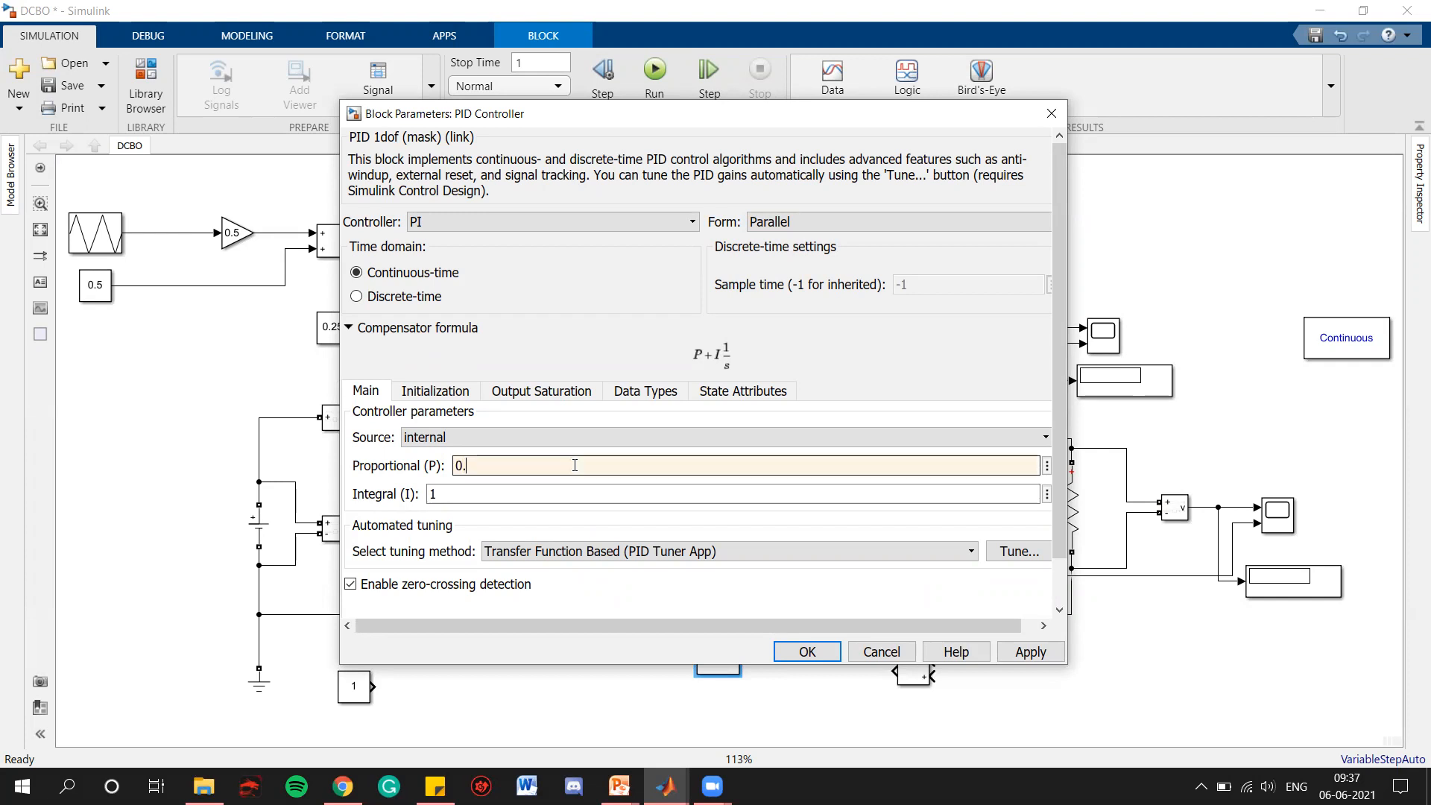
{"action": "type", "text": "0001"}
{"action": "double_click", "coordinate": [558, 493]}
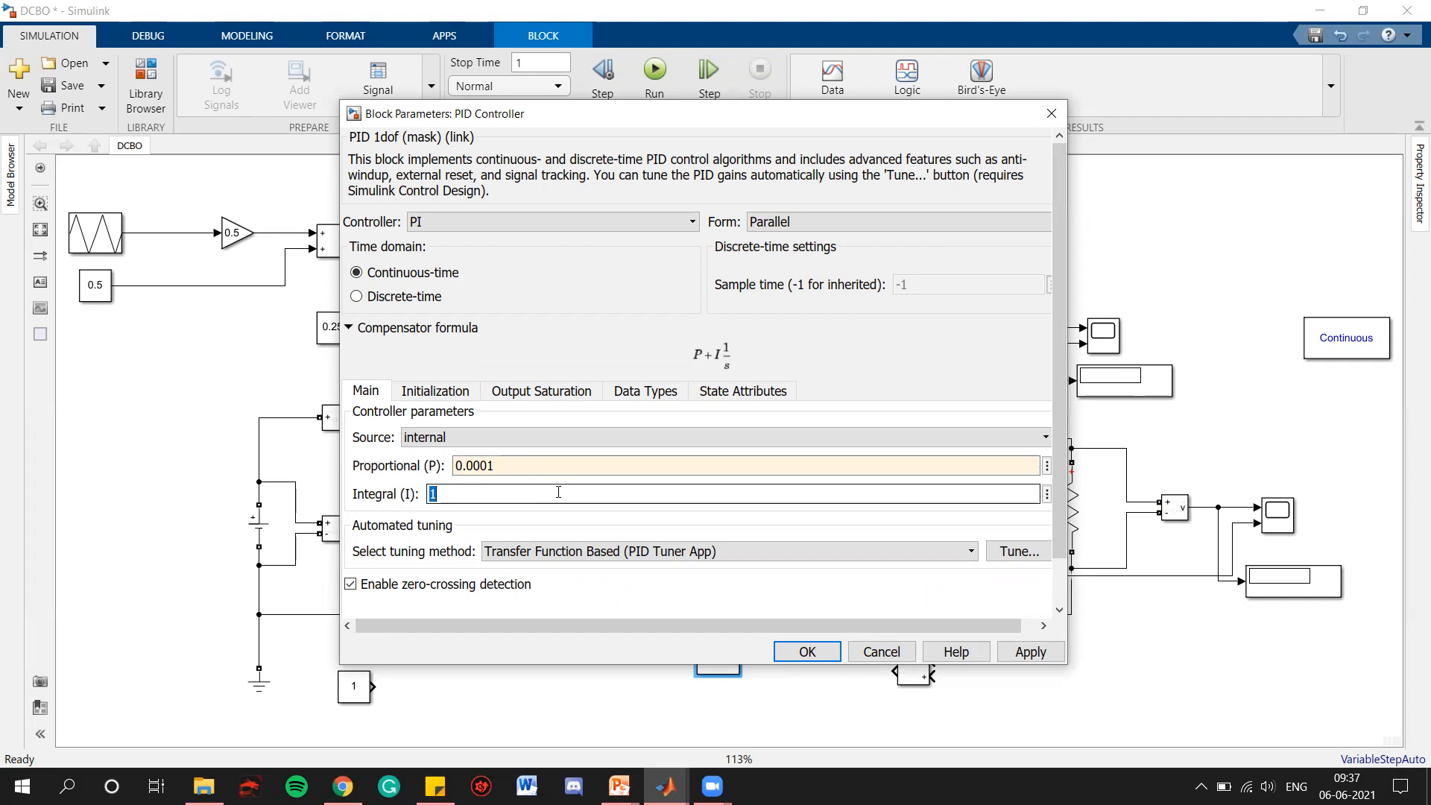
{"action": "double_click", "coordinate": [550, 468]}
{"action": "double_click", "coordinate": [506, 496]}
Try the PID controller type with a derivative gain of 0, and return to PI
{"action": "left_click", "coordinate": [457, 221]}
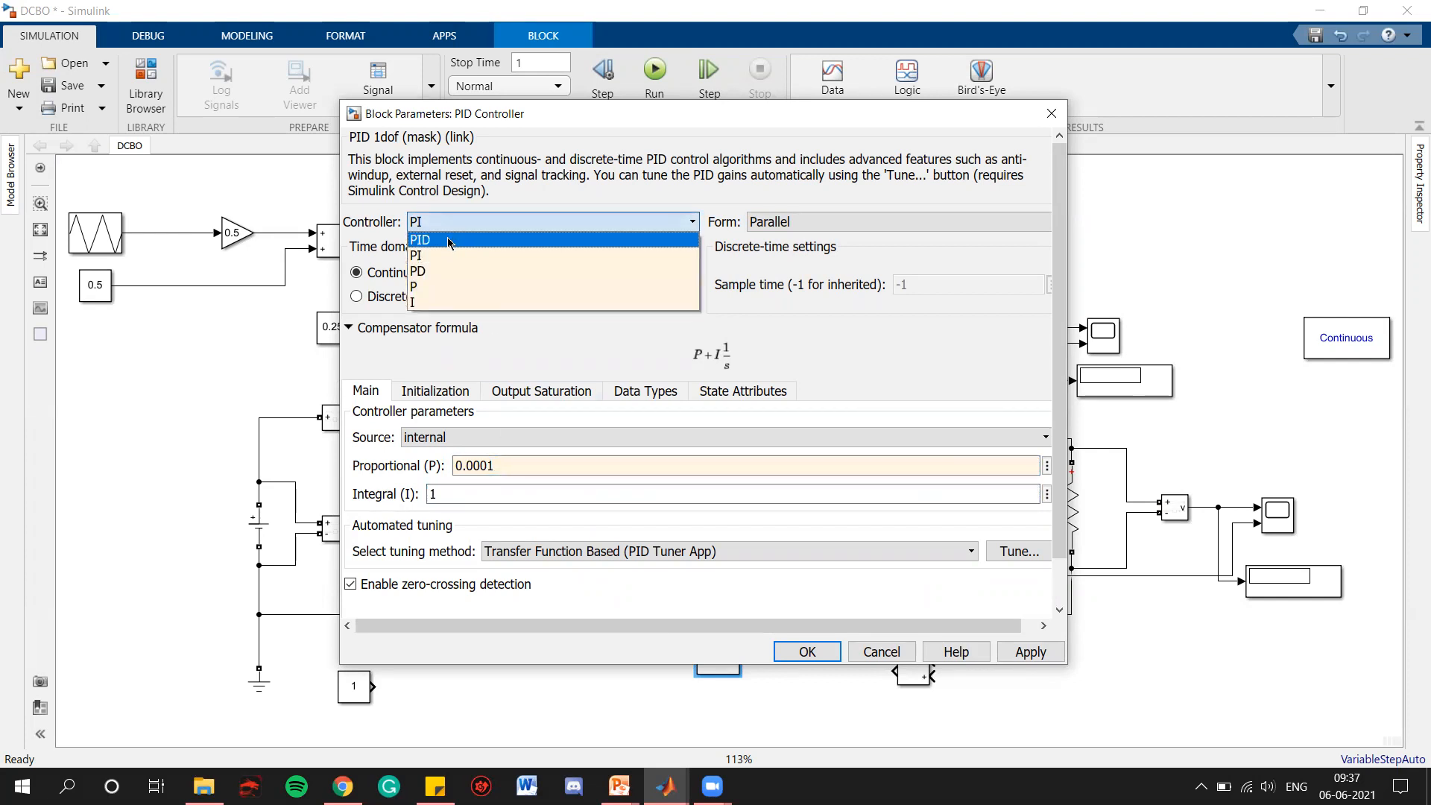
{"action": "left_click", "coordinate": [451, 231]}
{"action": "double_click", "coordinate": [475, 538]}
{"action": "type", "text": "0"}
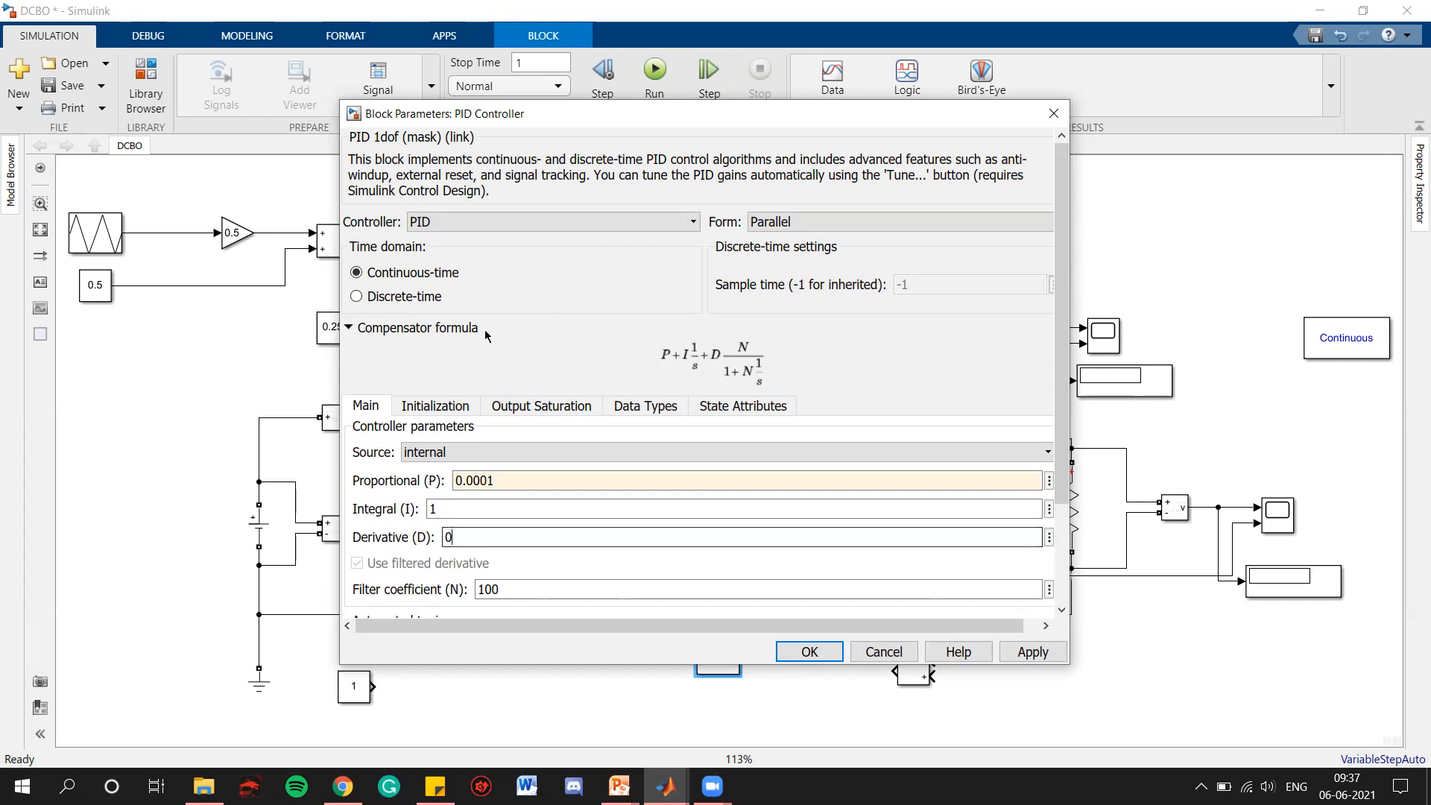
{"action": "left_click", "coordinate": [486, 222]}
{"action": "left_click", "coordinate": [474, 258]}
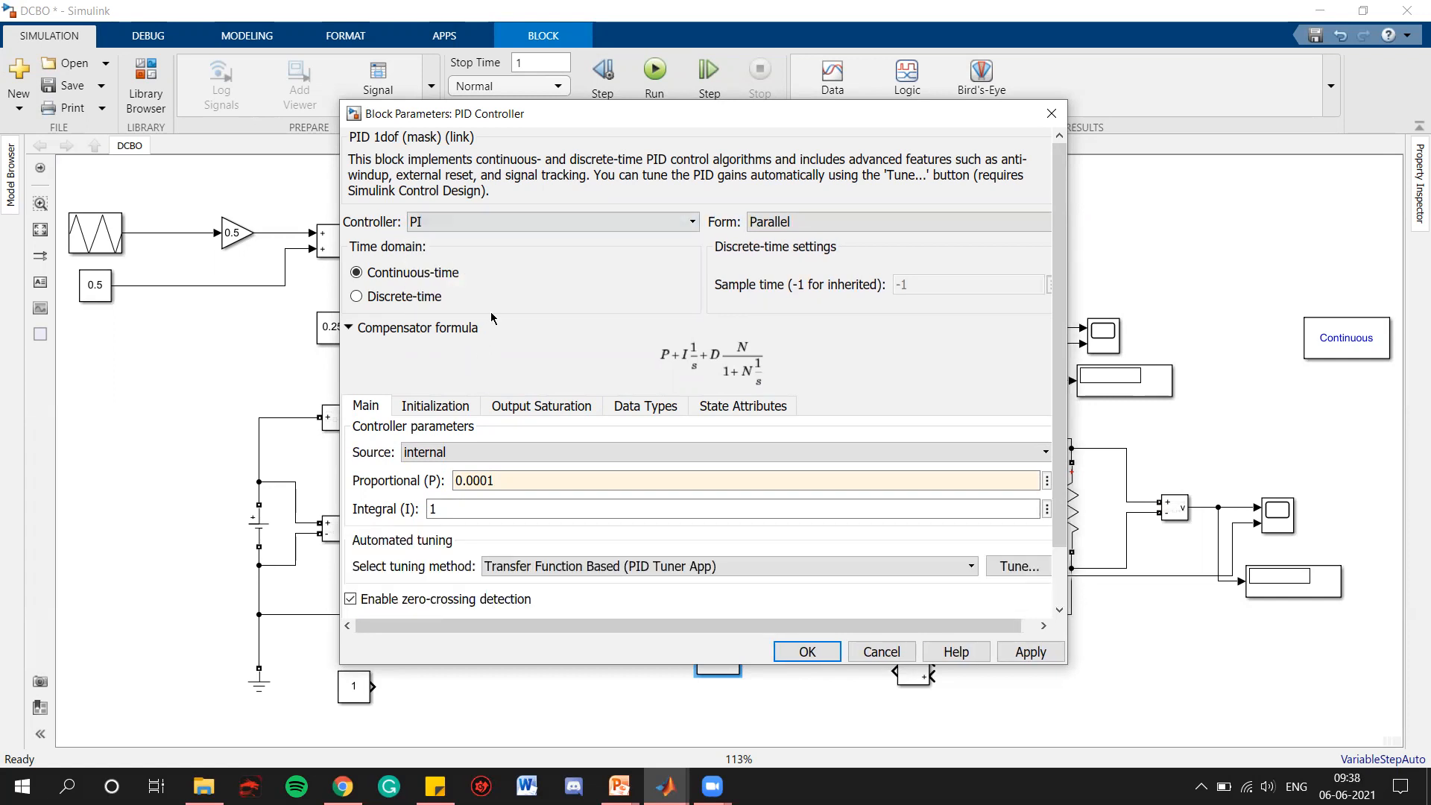
Set the controller's integral gain to 0.1 and accept the block parameters
{"action": "double_click", "coordinate": [478, 495]}
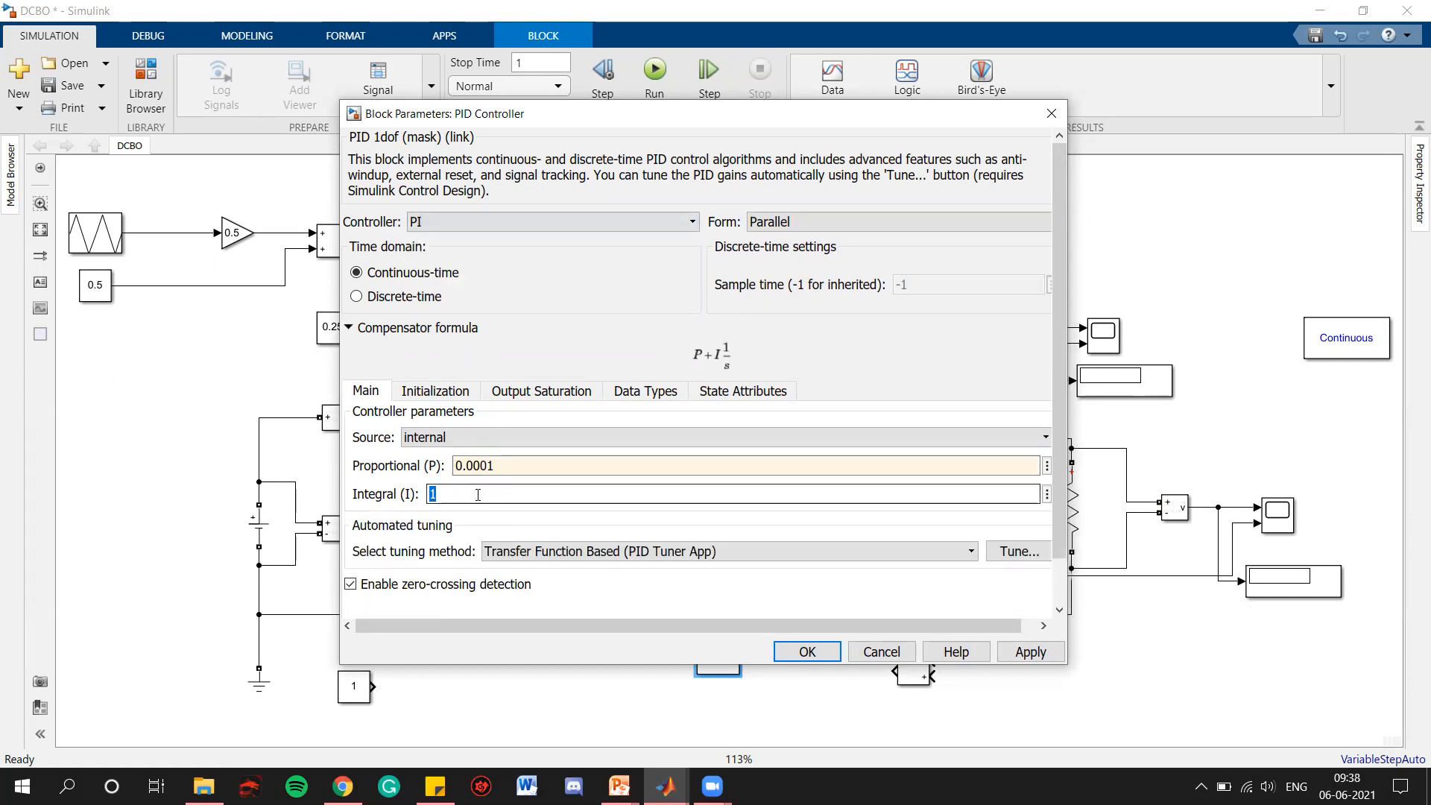
{"action": "type", "text": "0.1"}
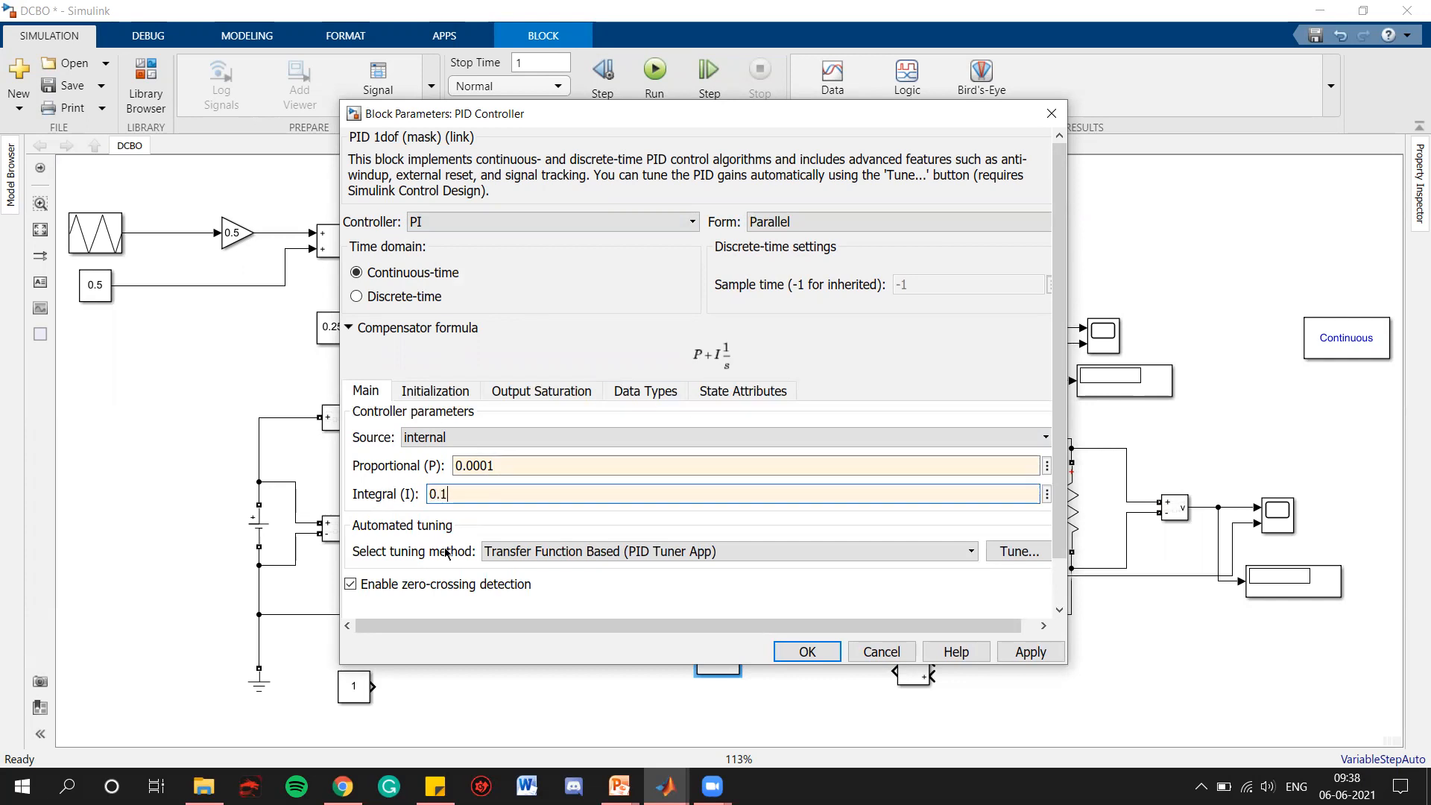
{"action": "left_click", "coordinate": [1036, 652]}
{"action": "left_click", "coordinate": [808, 651]}
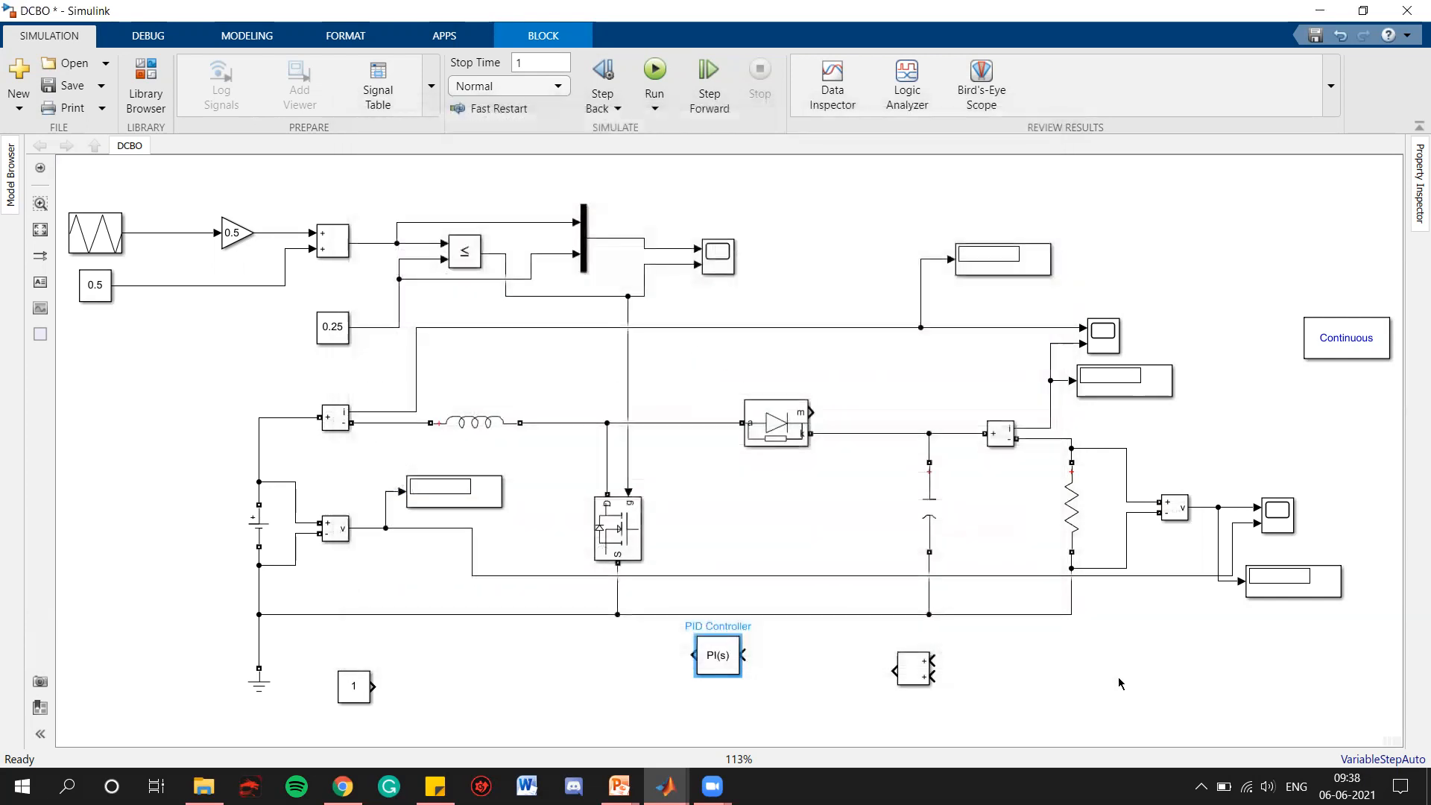
Line up the Add block with the PI controller and connect its output to the controller input
{"action": "left_click_drag", "start_coordinate": [720, 662], "coordinate": [697, 674]}
{"action": "left_click_drag", "start_coordinate": [904, 674], "coordinate": [834, 674]}
{"action": "left_click", "coordinate": [771, 671]}
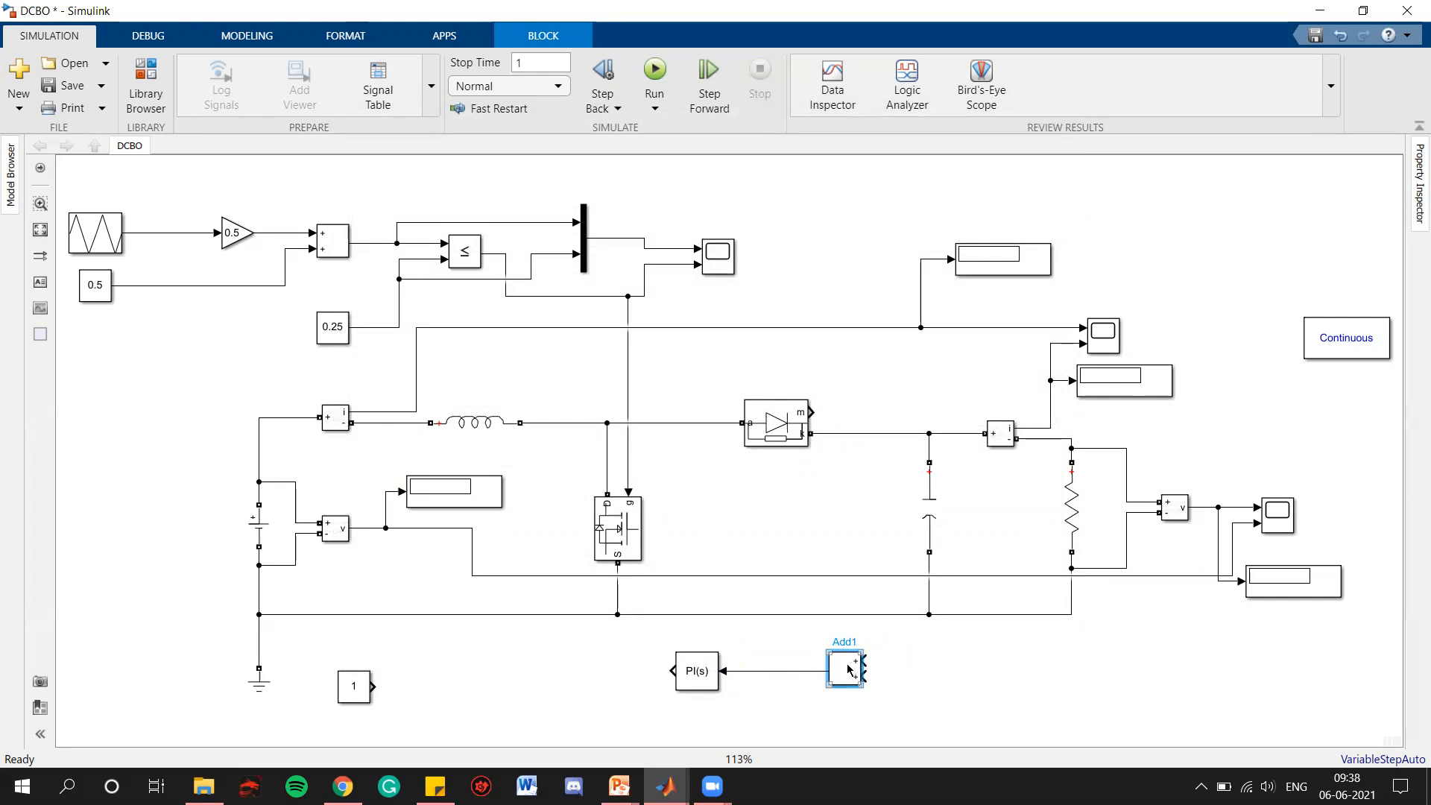
Flip the new Constant block to face left and place it to the right of the new Add block
{"action": "left_click", "coordinate": [360, 693]}
{"action": "key", "text": "ctrl+r"}
{"action": "key", "text": "ctrl+r"}
{"action": "left_click_drag", "start_coordinate": [354, 683], "coordinate": [979, 710]}
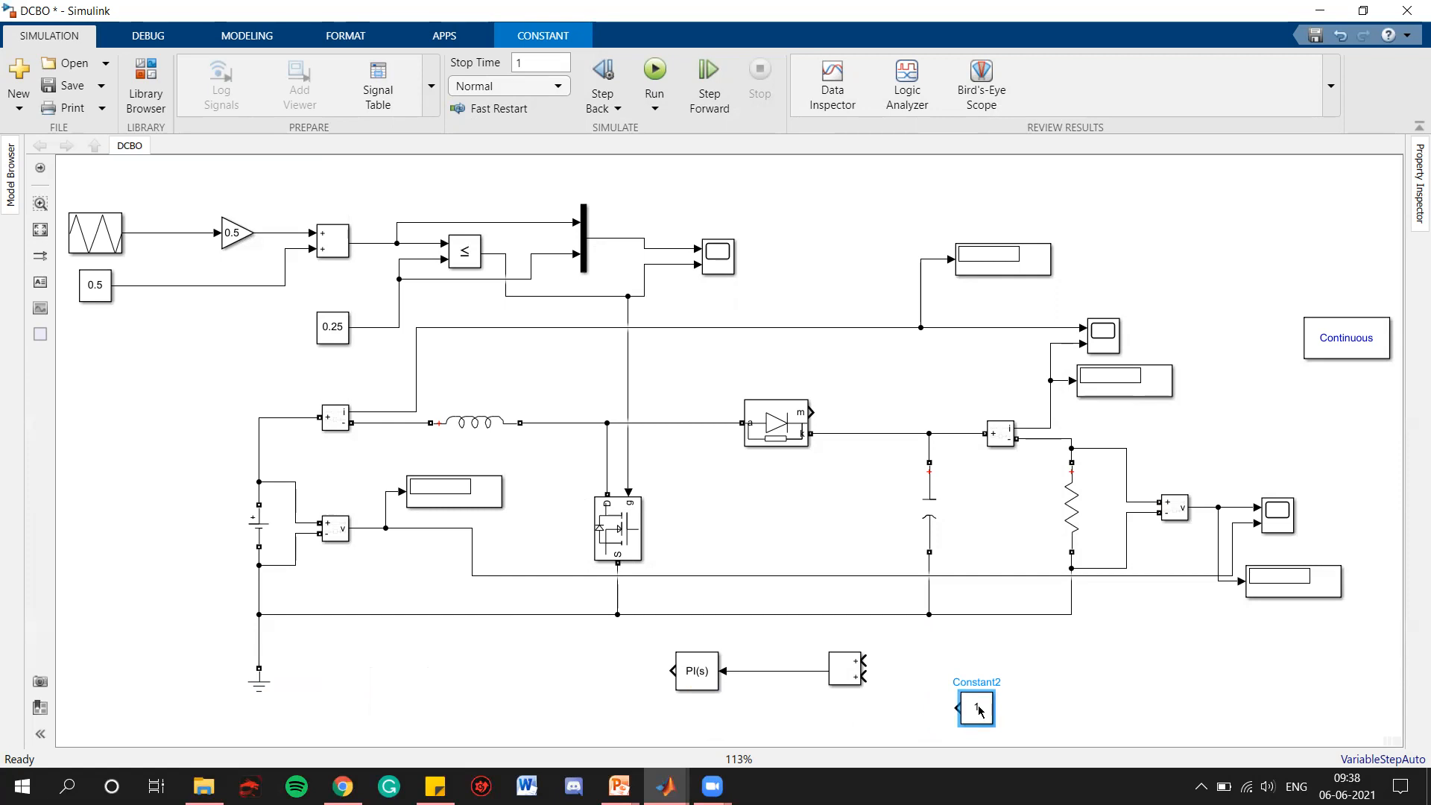
{"action": "left_click", "coordinate": [1015, 669]}
Switch to the PowerPoint slide show with the Feedback Components slide and activate the pen for drawing
{"action": "left_click", "coordinate": [690, 673]}
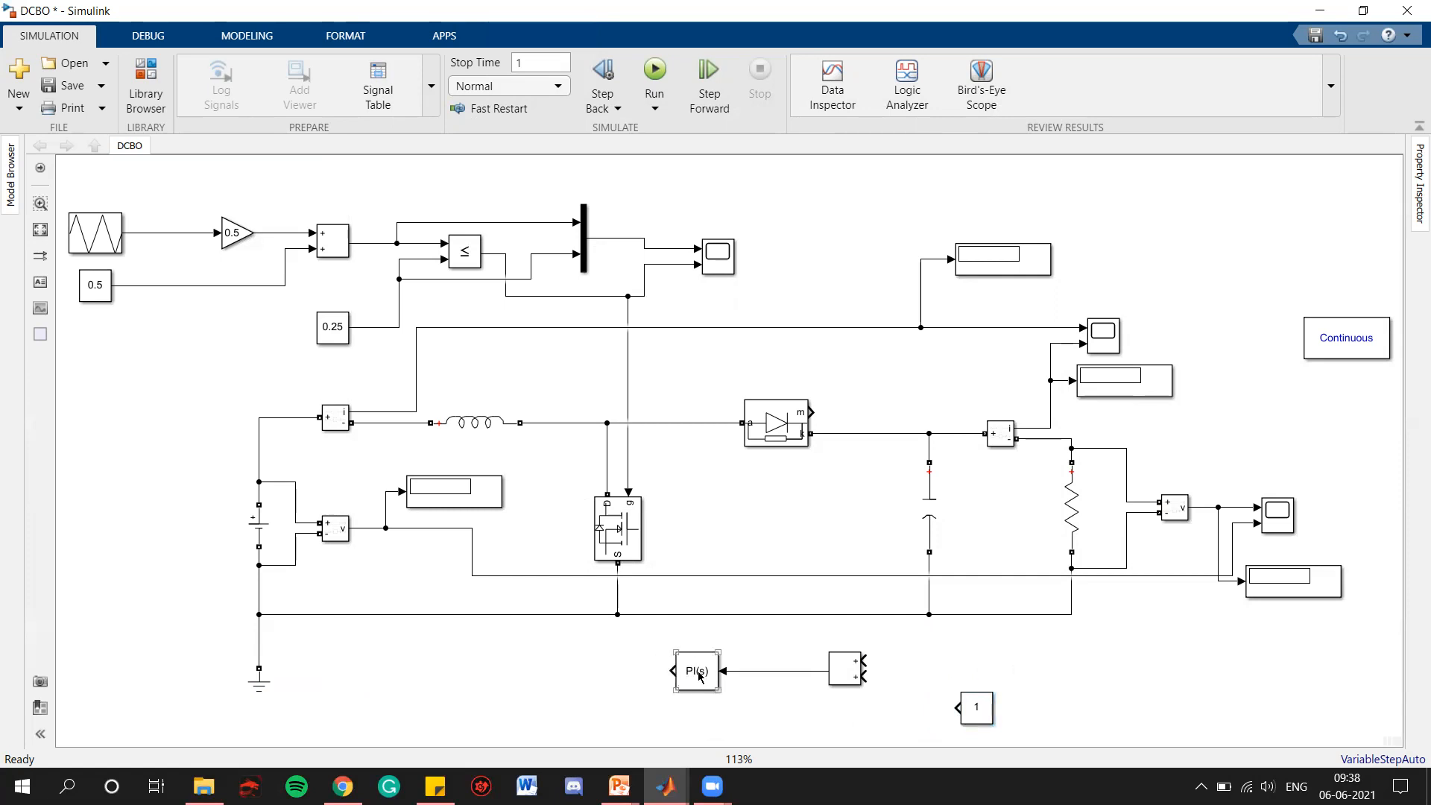
{"action": "mouse_move", "coordinate": [624, 781]}
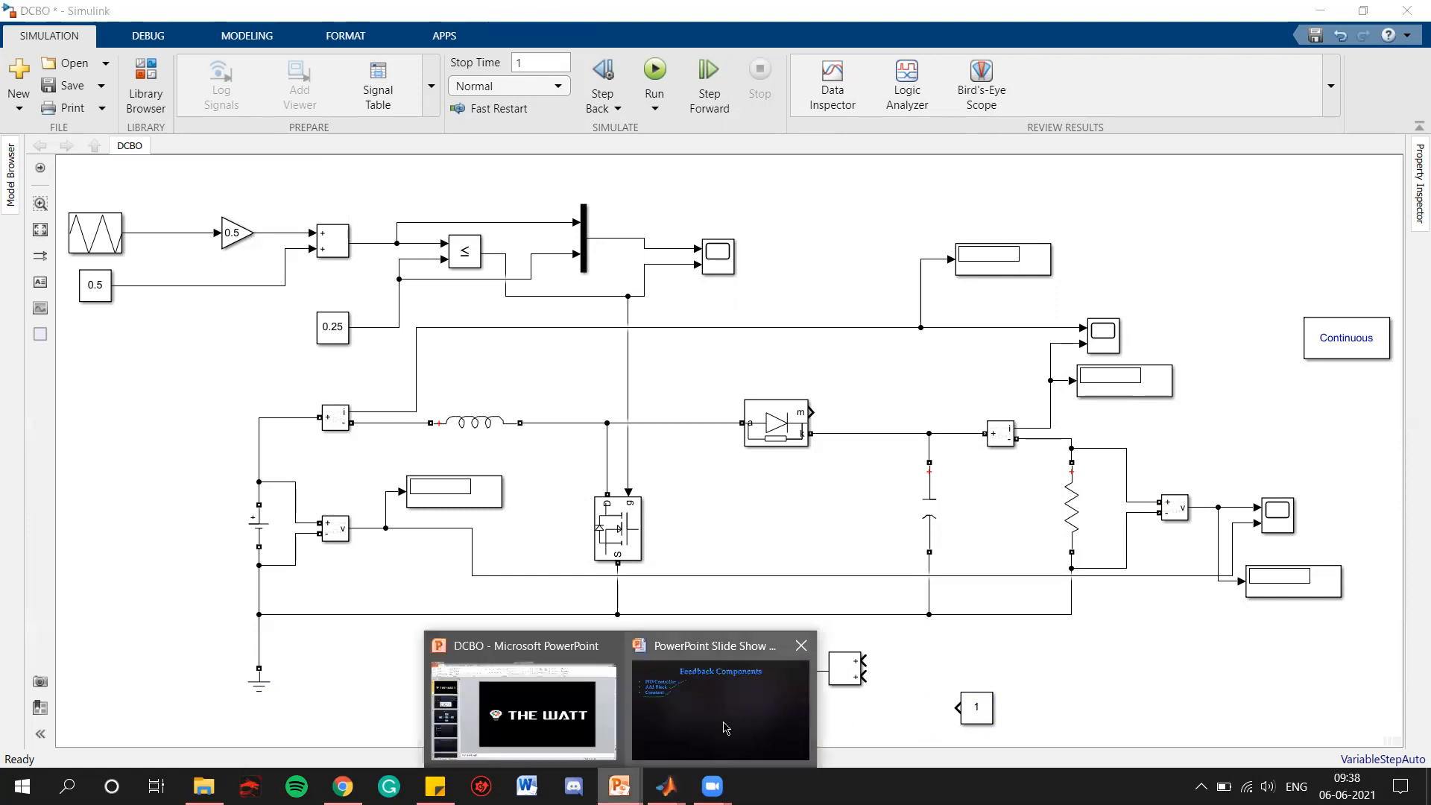
{"action": "left_click", "coordinate": [723, 725]}
{"action": "right_click", "coordinate": [859, 403]}
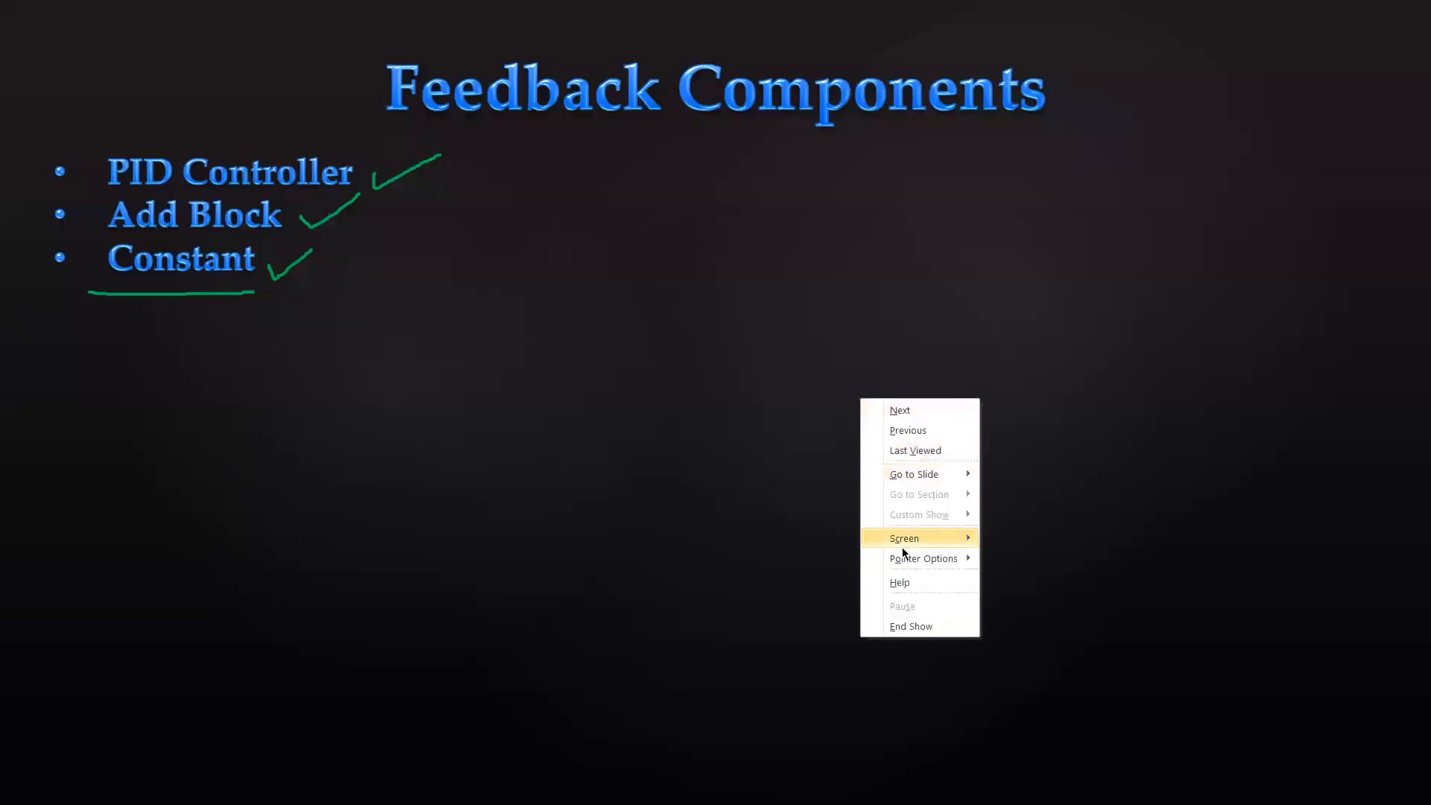
{"action": "mouse_move", "coordinate": [909, 560]}
{"action": "left_click", "coordinate": [1004, 580]}
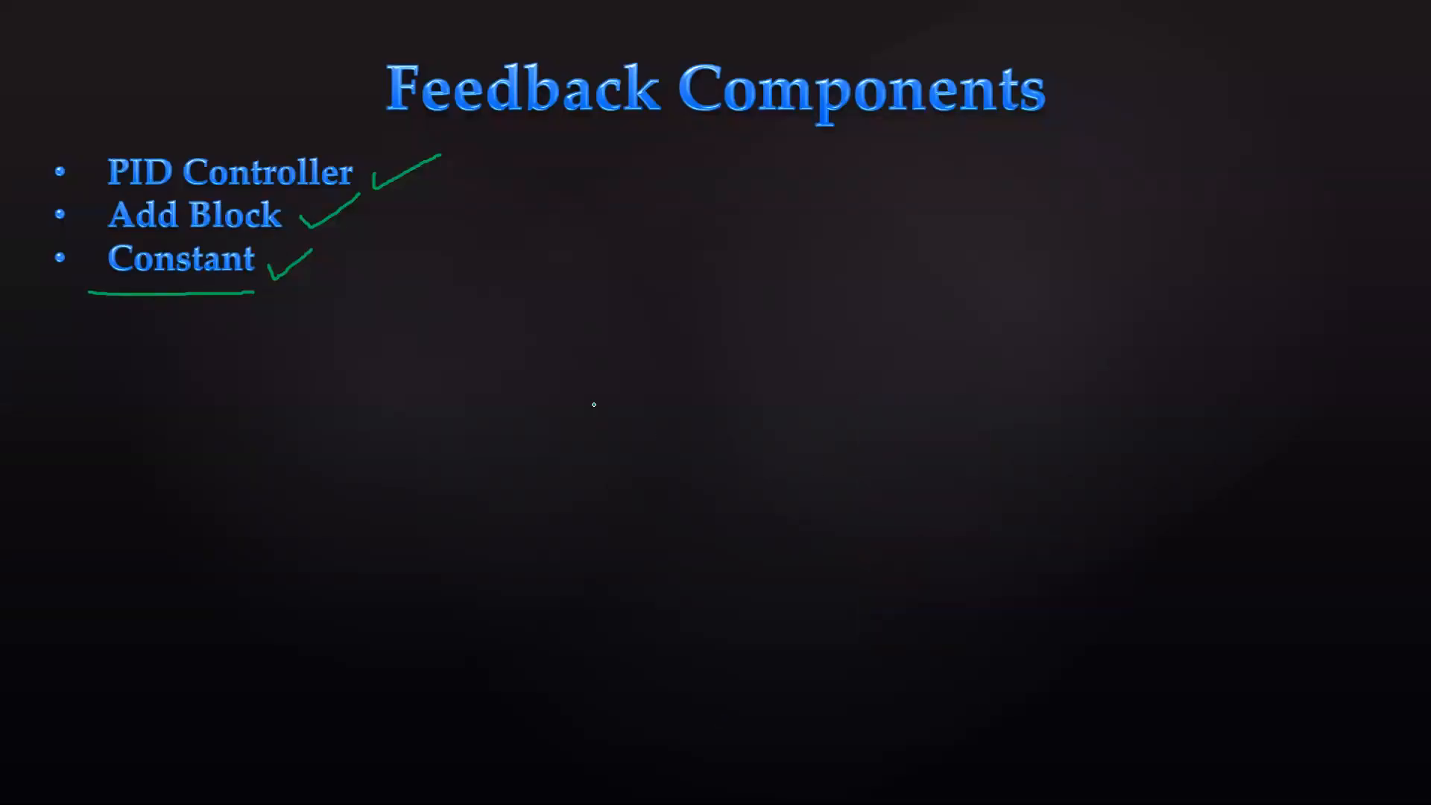
Sketch a pair of axes with a ramp rising from the origin to a level marked 1 and dropping vertically
{"action": "left_click_drag", "start_coordinate": [514, 295], "coordinate": [482, 628]}
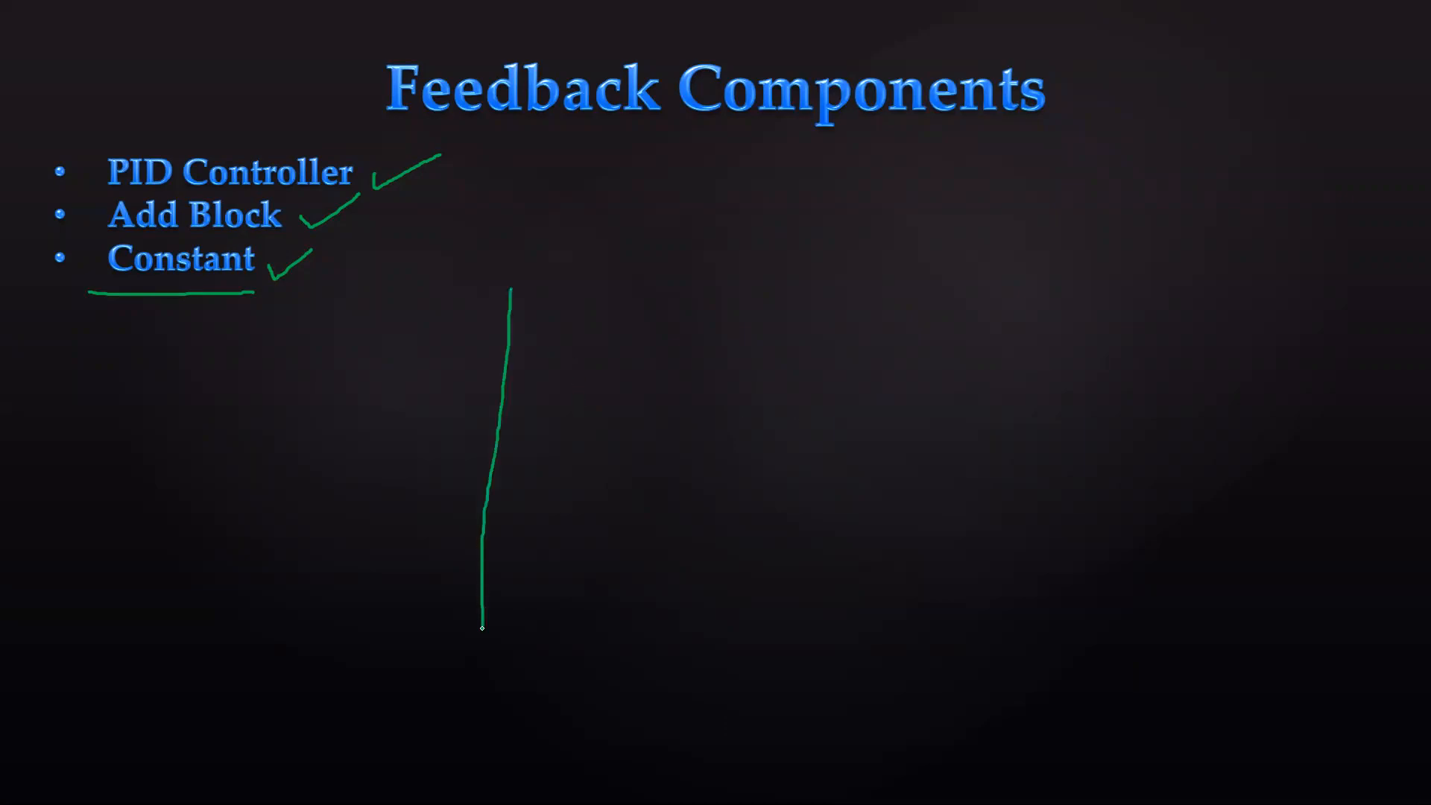
{"action": "left_click_drag", "start_coordinate": [387, 536], "coordinate": [1028, 549]}
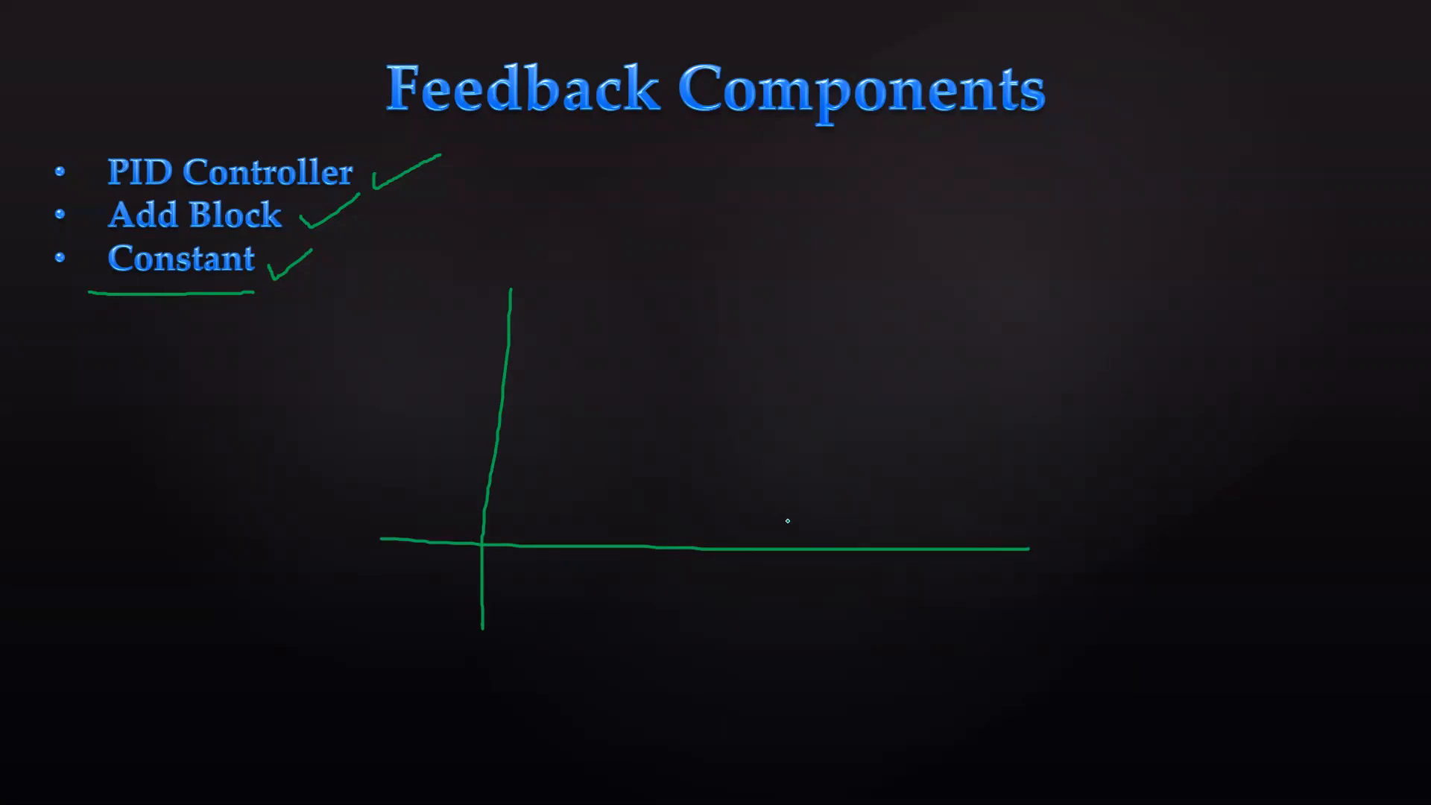
{"action": "left_click_drag", "start_coordinate": [483, 545], "coordinate": [661, 411]}
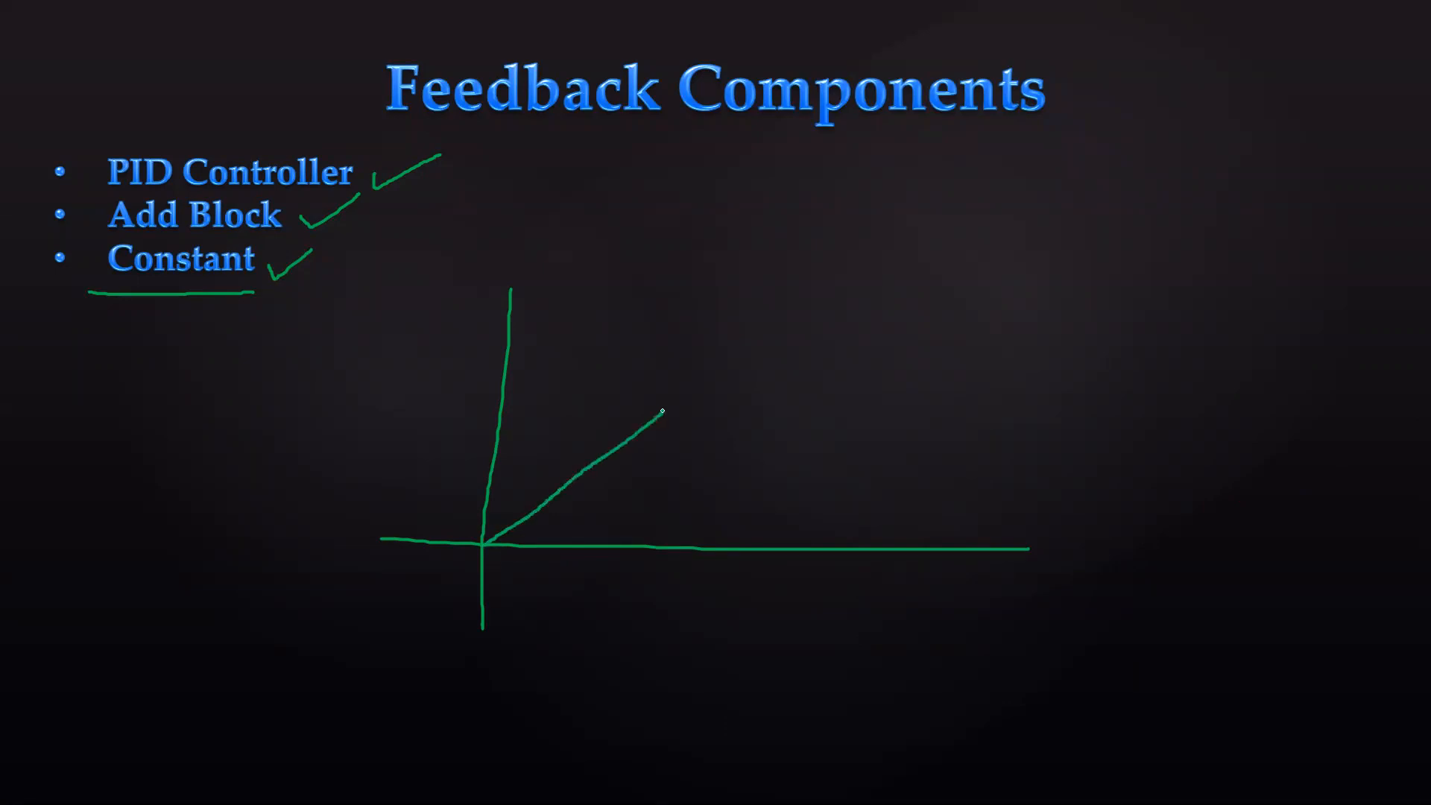
{"action": "left_click_drag", "start_coordinate": [503, 406], "coordinate": [661, 404]}
{"action": "left_click_drag", "start_coordinate": [464, 391], "coordinate": [464, 422]}
{"action": "left_click_drag", "start_coordinate": [665, 406], "coordinate": [658, 545]}
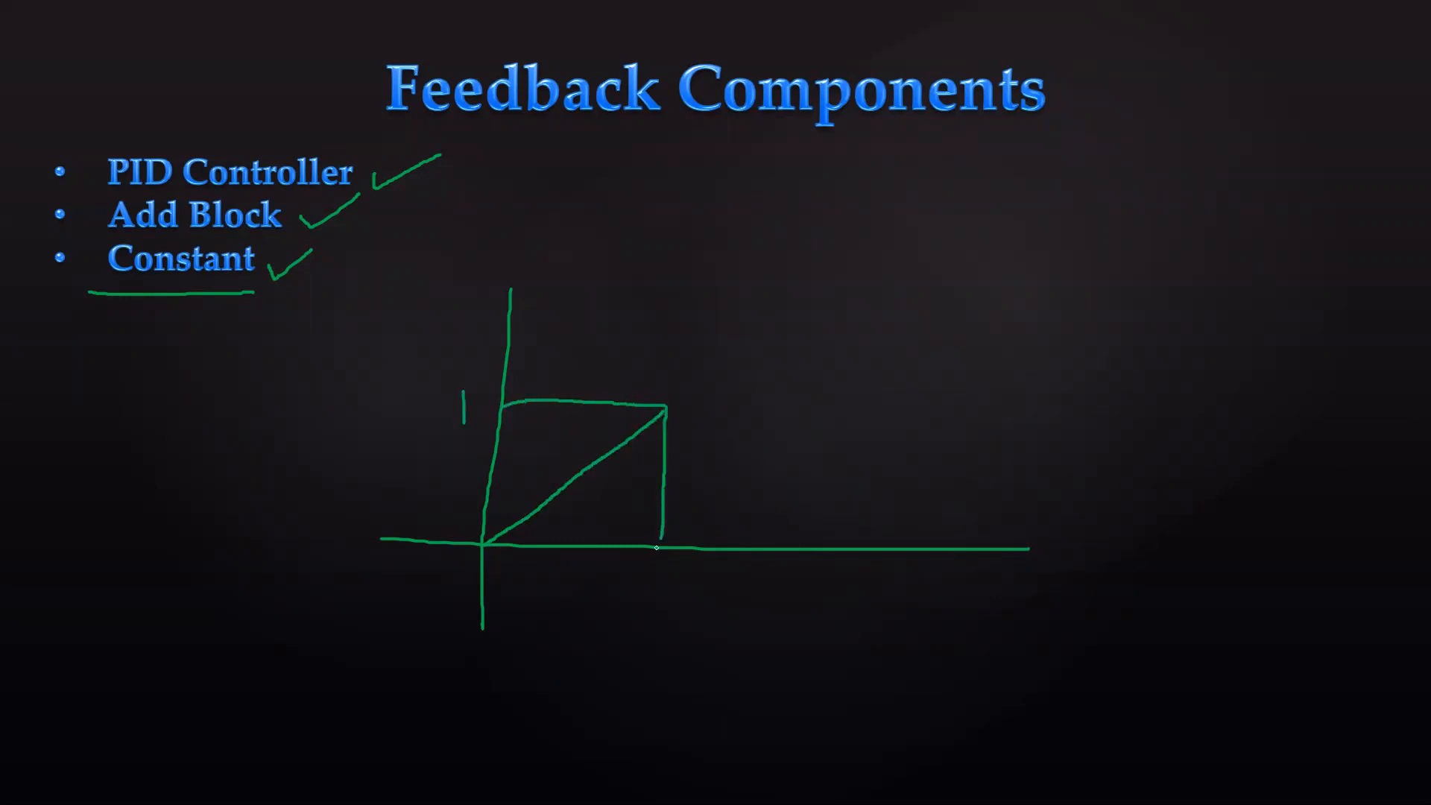
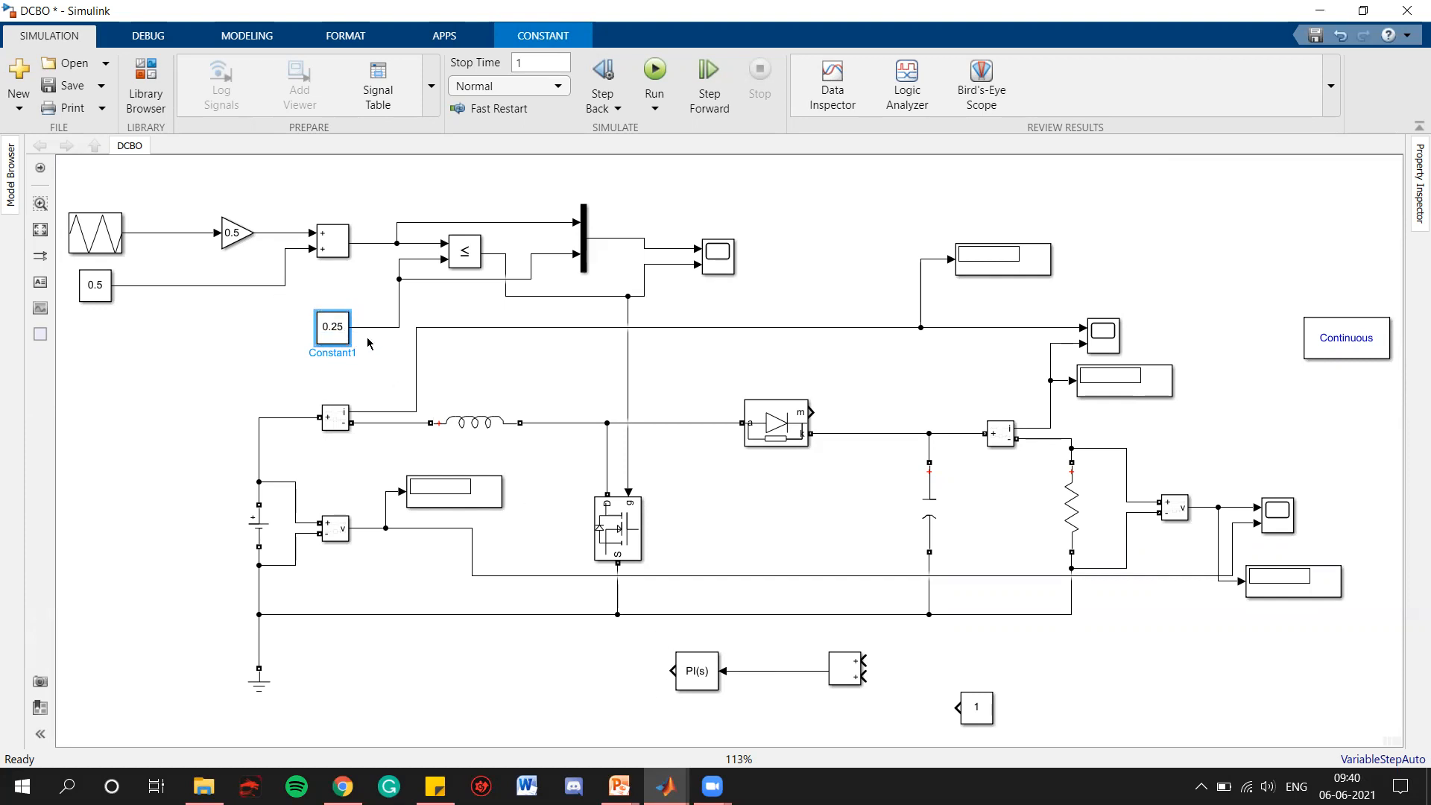
Delete the 0.25 duty-cycle Constant block and connect the PI controller output to the line it fed
{"action": "key", "text": "Delete"}
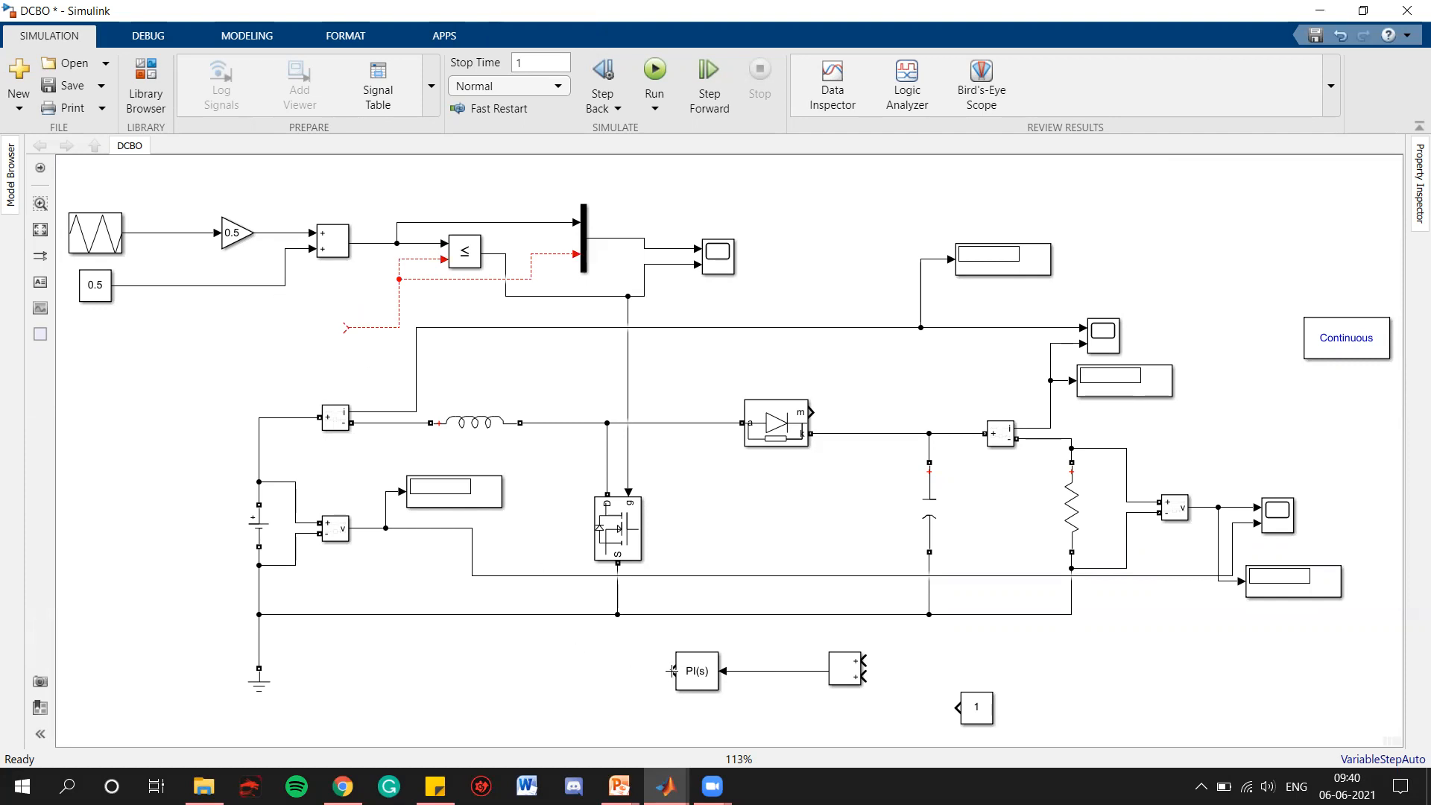
{"action": "left_click", "coordinate": [668, 672]}
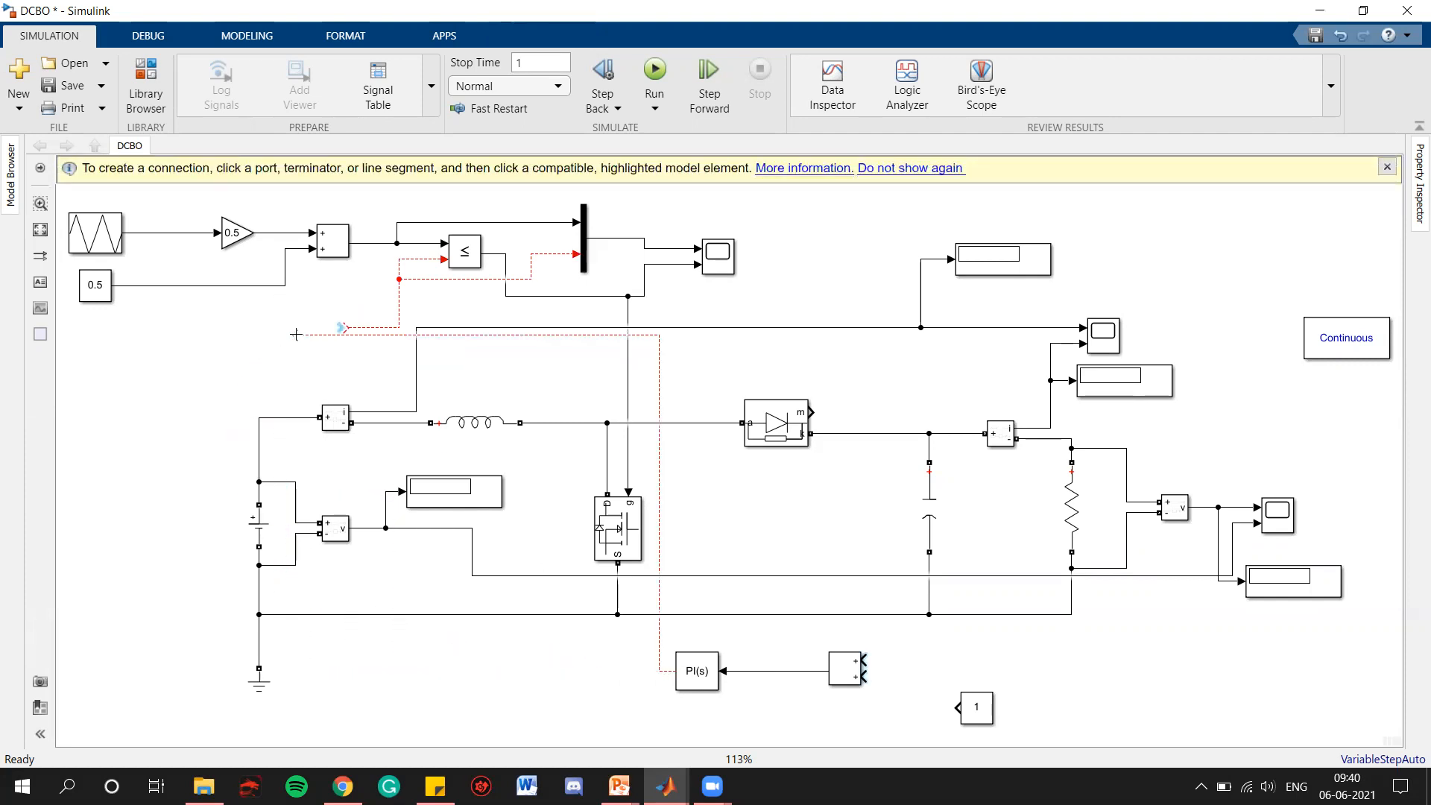
{"action": "left_click", "coordinate": [343, 326]}
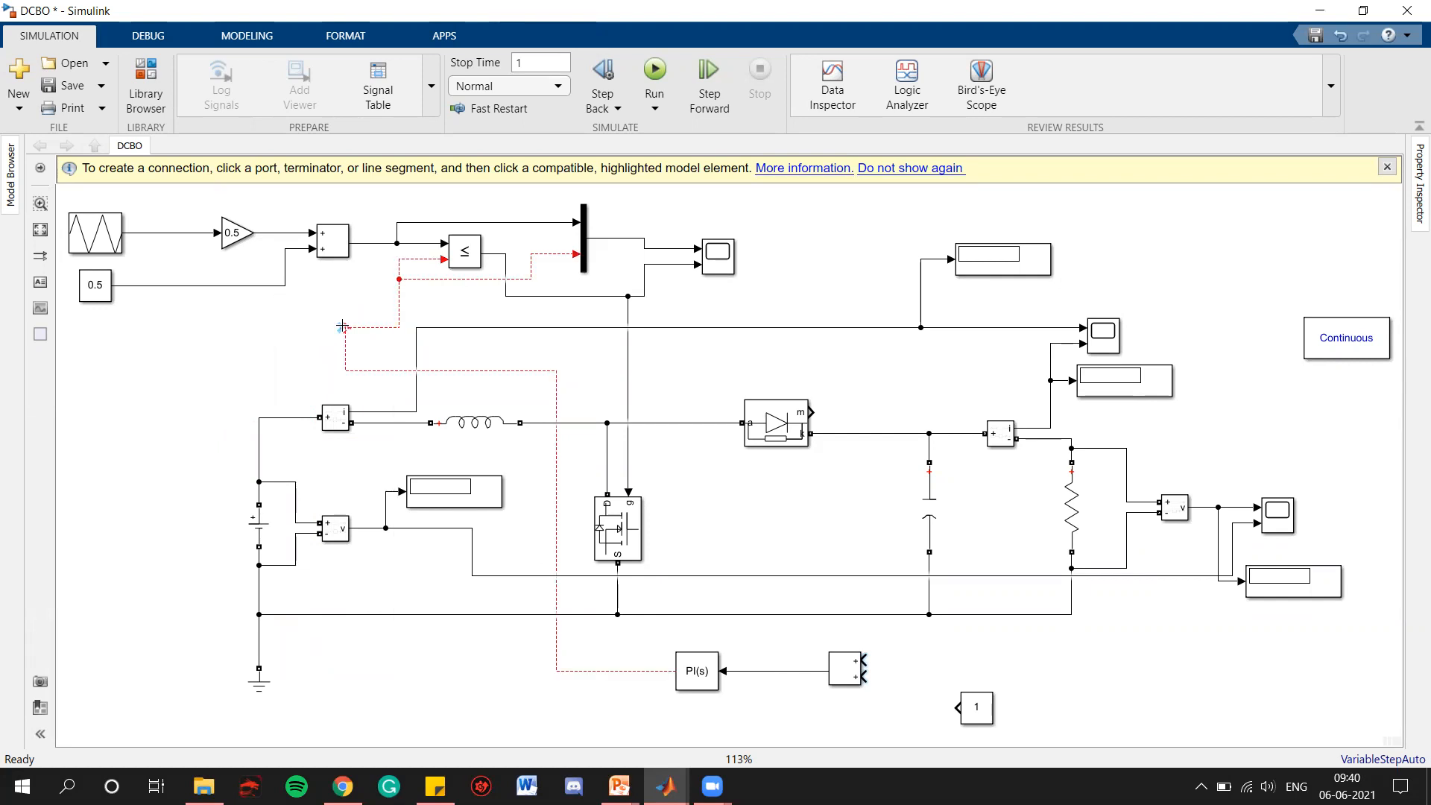
{"action": "left_click", "coordinate": [342, 326]}
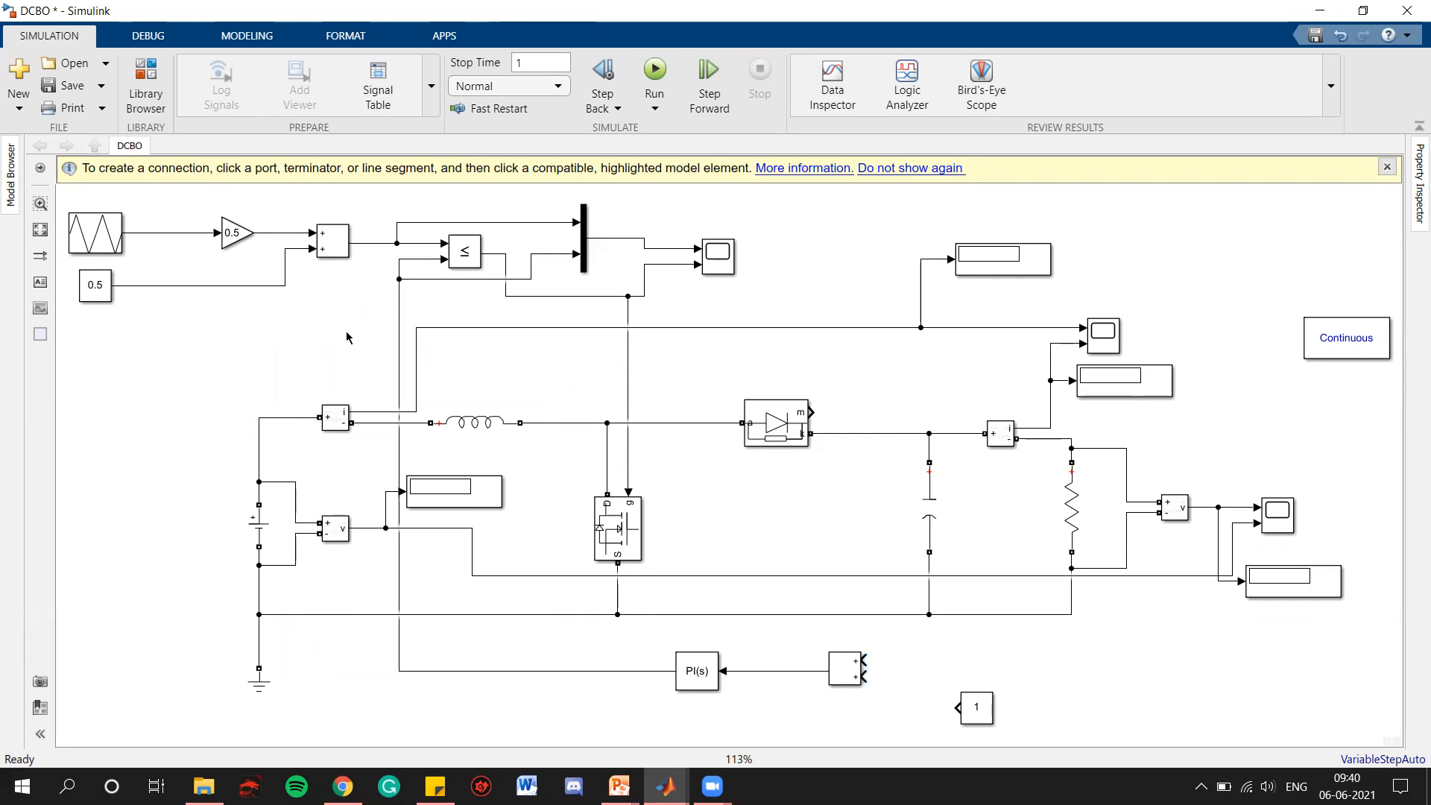
Reroute the PI controller's output line around the outside of the circuit, passing below the ground and beyond the voltage source, and dismiss the connection hint
{"action": "left_click_drag", "start_coordinate": [399, 559], "coordinate": [176, 550]}
{"action": "left_click_drag", "start_coordinate": [355, 671], "coordinate": [348, 714]}
{"action": "left_click_drag", "start_coordinate": [325, 281], "coordinate": [326, 323]}
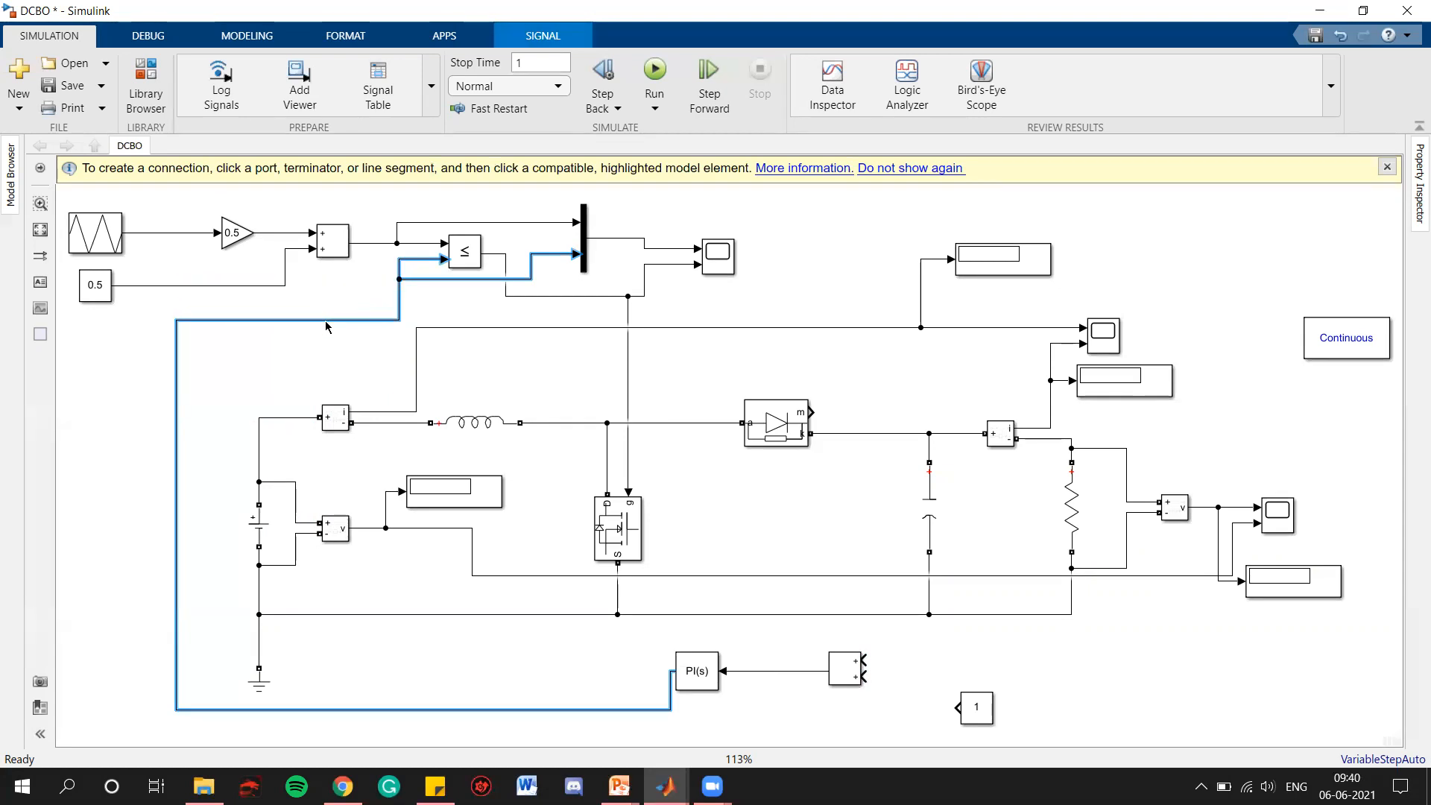
{"action": "left_click", "coordinate": [352, 383]}
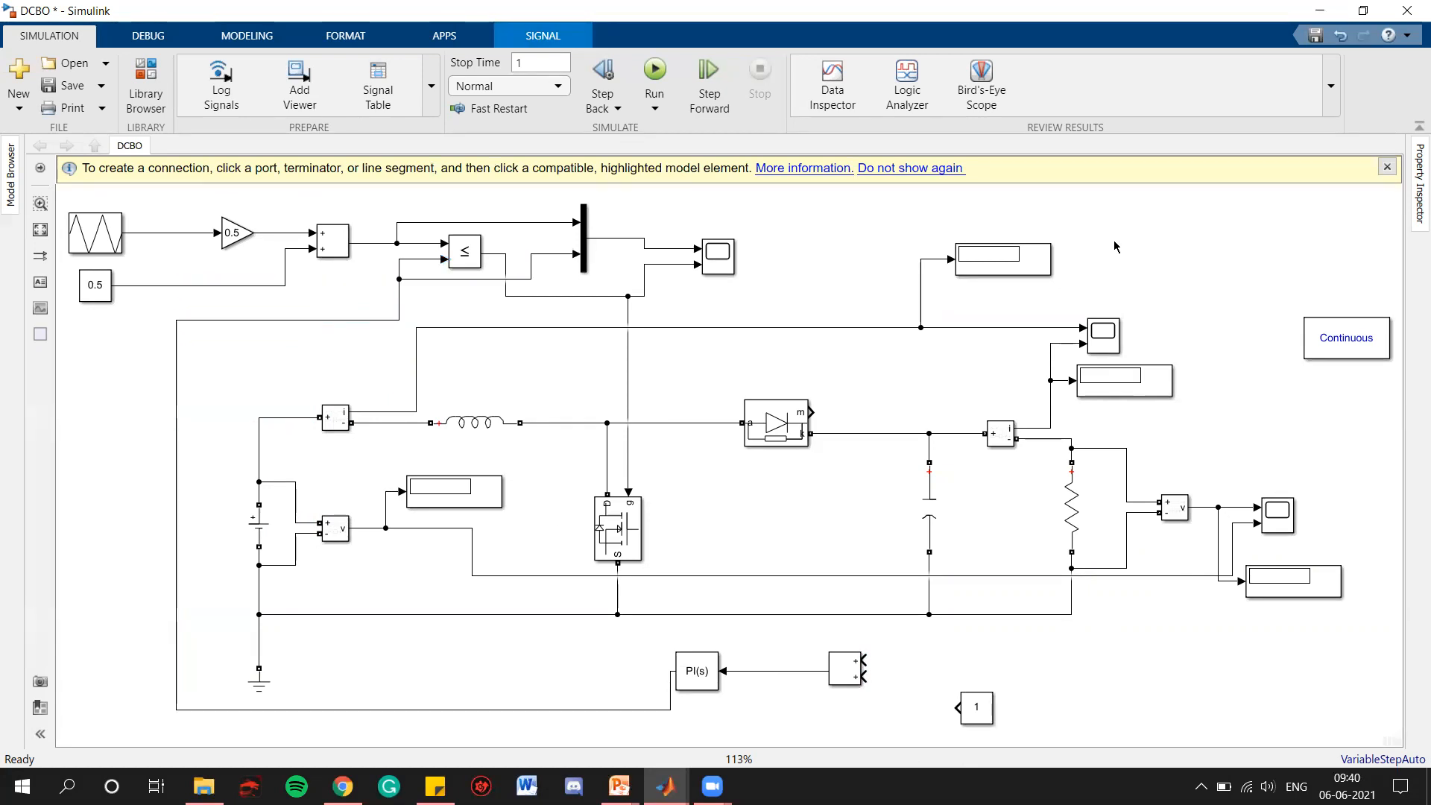
{"action": "left_click", "coordinate": [1388, 166]}
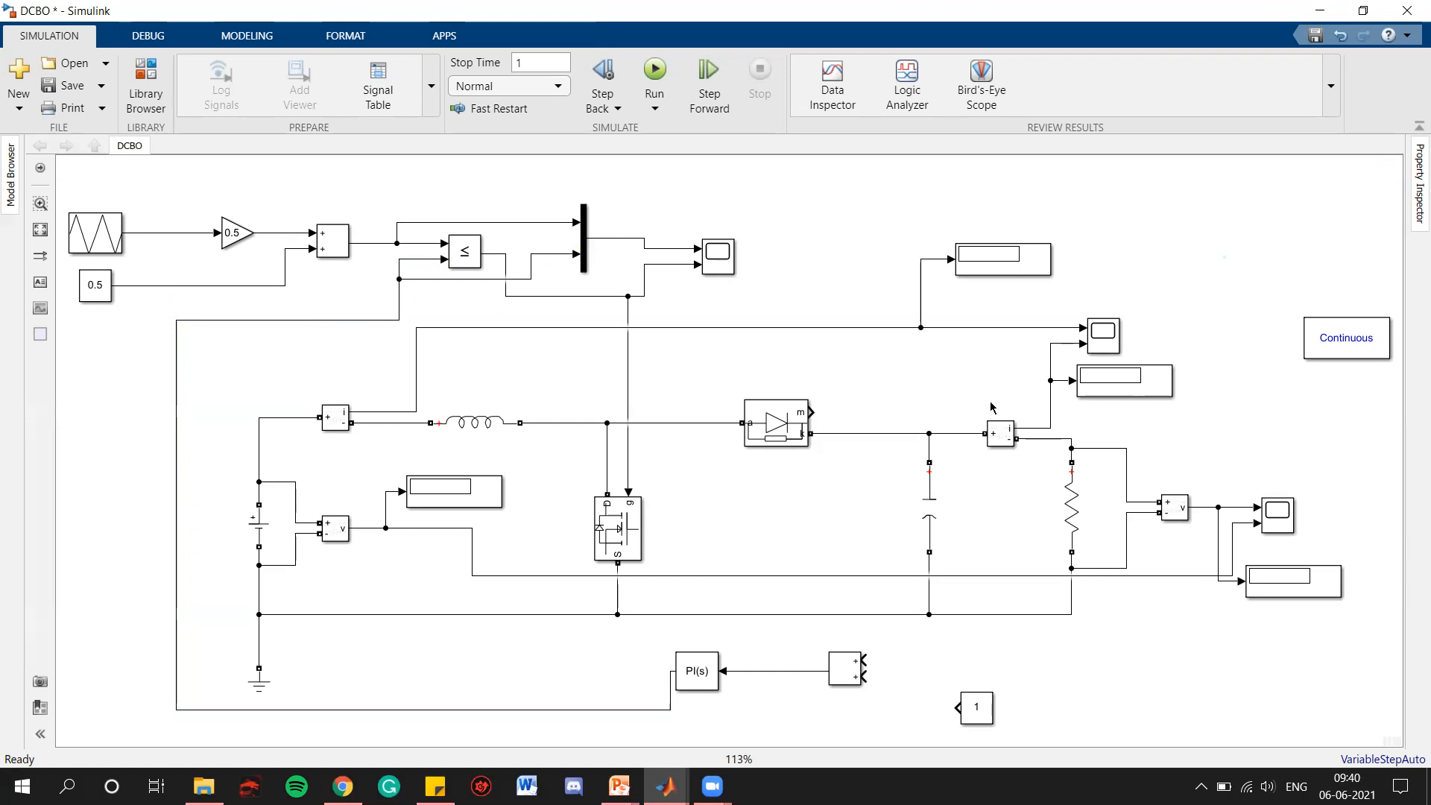
Set the list of signs of the Add block feeding the PI controller to -+
{"action": "left_click", "coordinate": [969, 716]}
{"action": "left_click", "coordinate": [852, 679]}
{"action": "key", "text": "Return"}
{"action": "double_click", "coordinate": [931, 565]}
{"action": "left_click", "coordinate": [931, 564]}
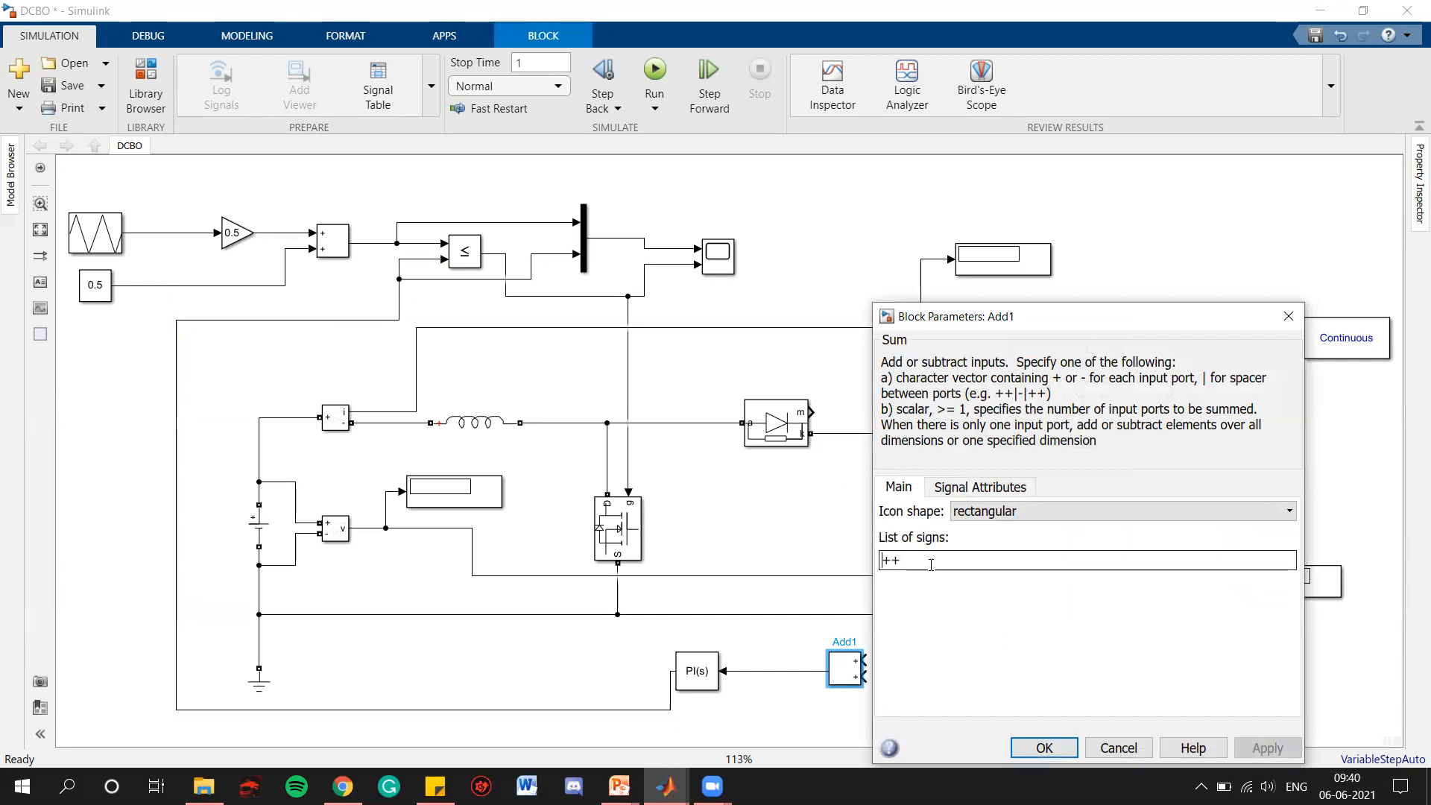
{"action": "key", "text": "BackSpace"}
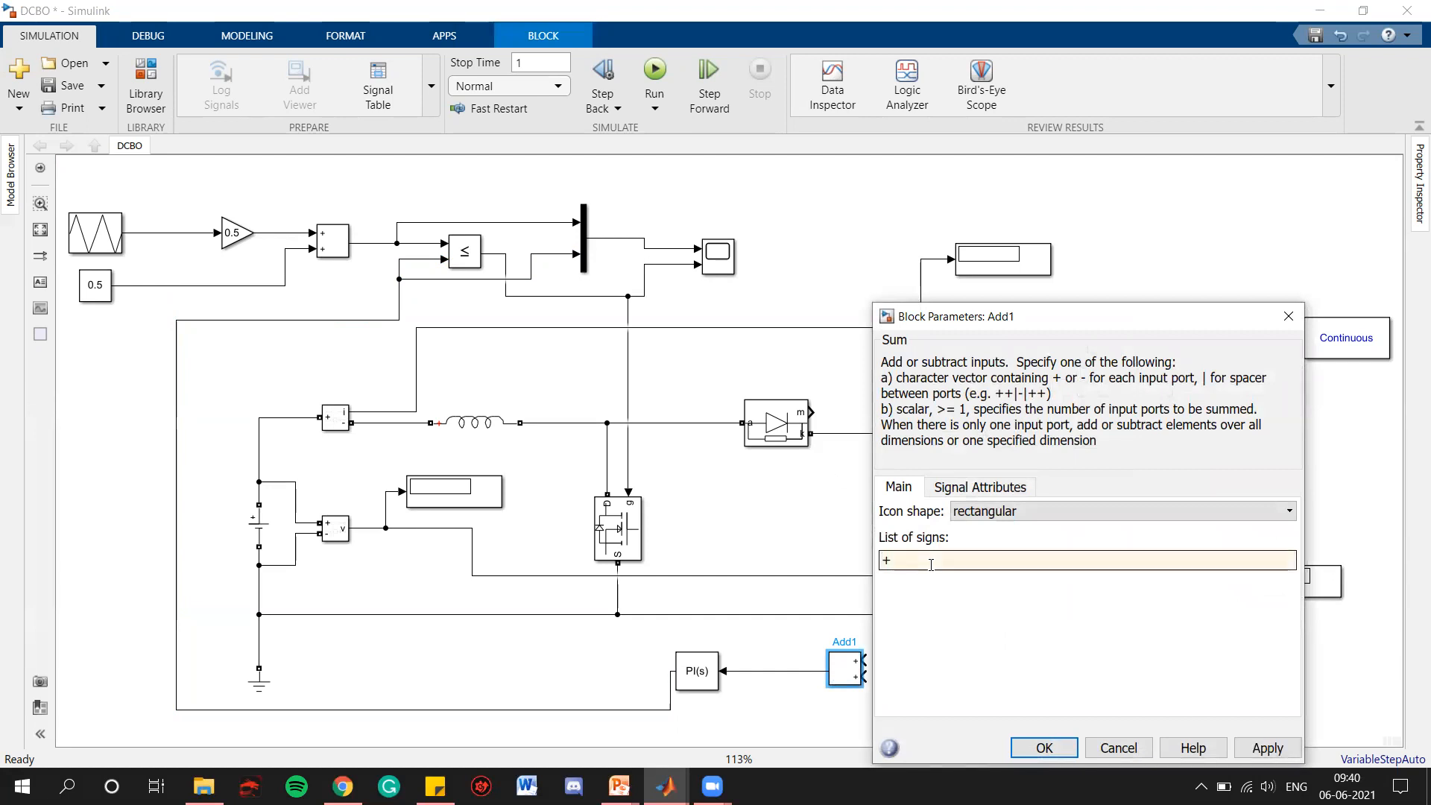
{"action": "left_click", "coordinate": [1277, 749]}
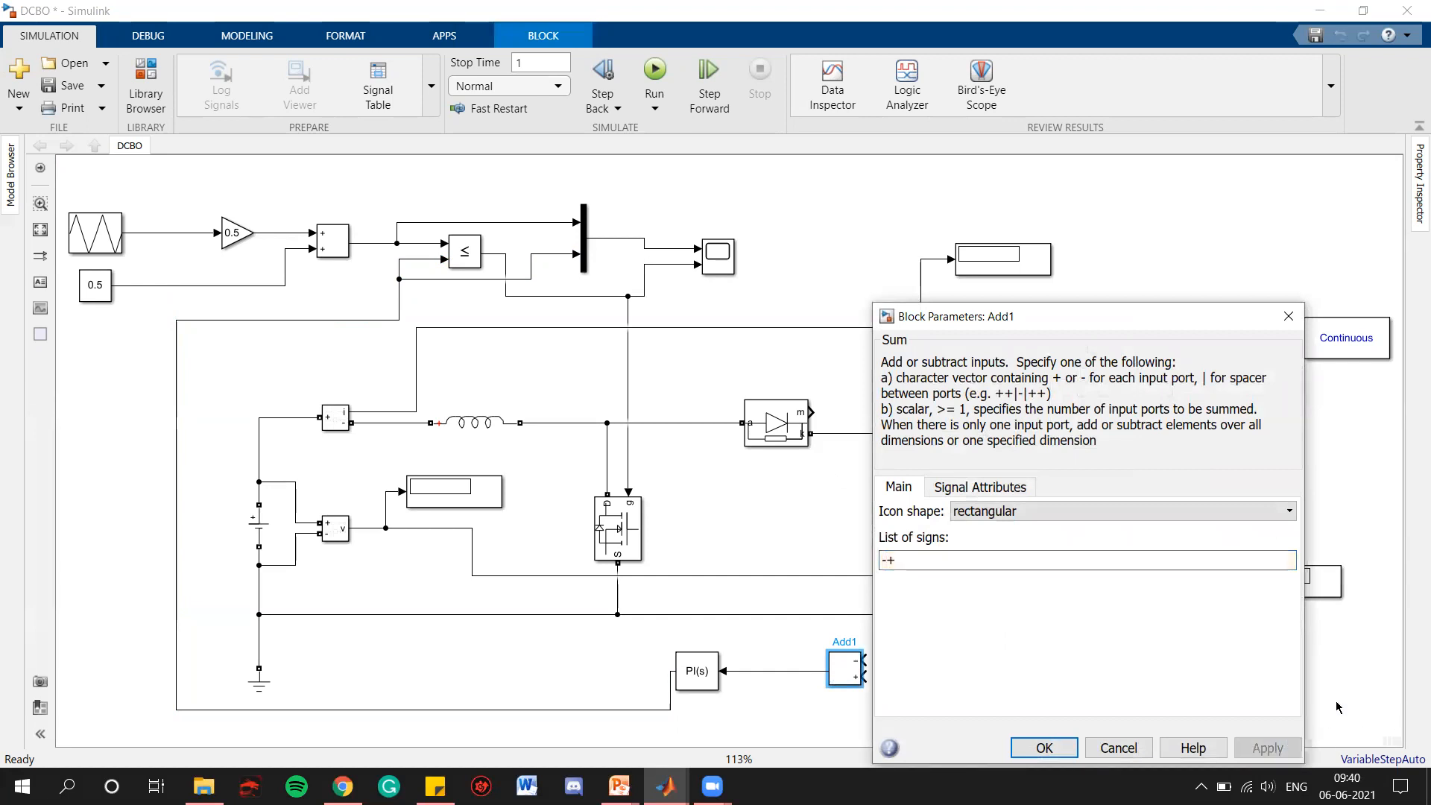
{"action": "left_click", "coordinate": [1067, 748]}
{"action": "left_click", "coordinate": [1118, 583]}
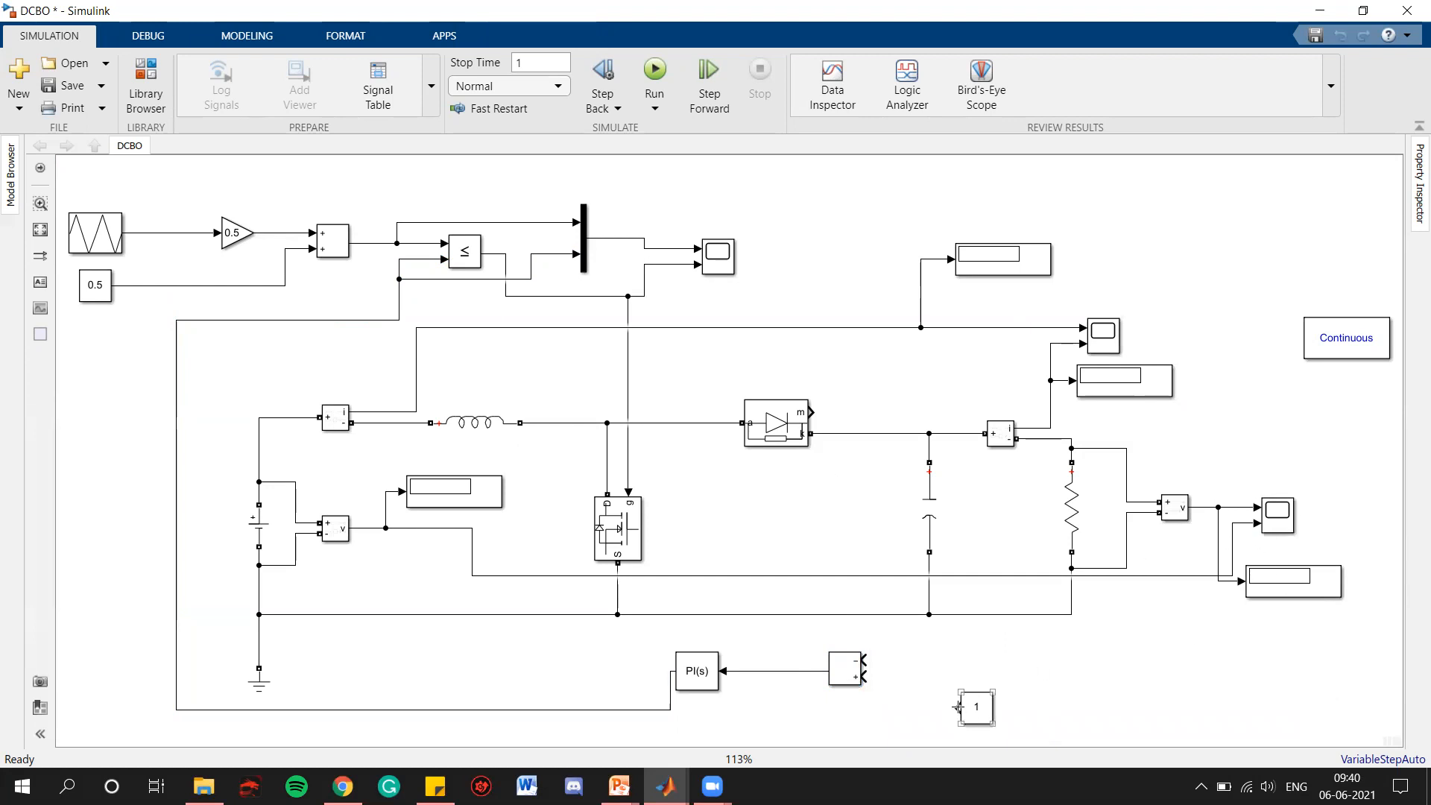
Connect the output voltage measurement to the Add block's minus input and the reference Constant to its plus input
{"action": "left_click", "coordinate": [833, 656]}
{"action": "mouse_move", "coordinate": [867, 661]}
{"action": "left_mouse_down"}
{"action": "mouse_move", "coordinate": [1029, 662]}
{"action": "mouse_move", "coordinate": [1153, 620]}
{"action": "mouse_move", "coordinate": [1187, 602]}
{"action": "mouse_move", "coordinate": [1205, 507]}
{"action": "left_mouse_up"}
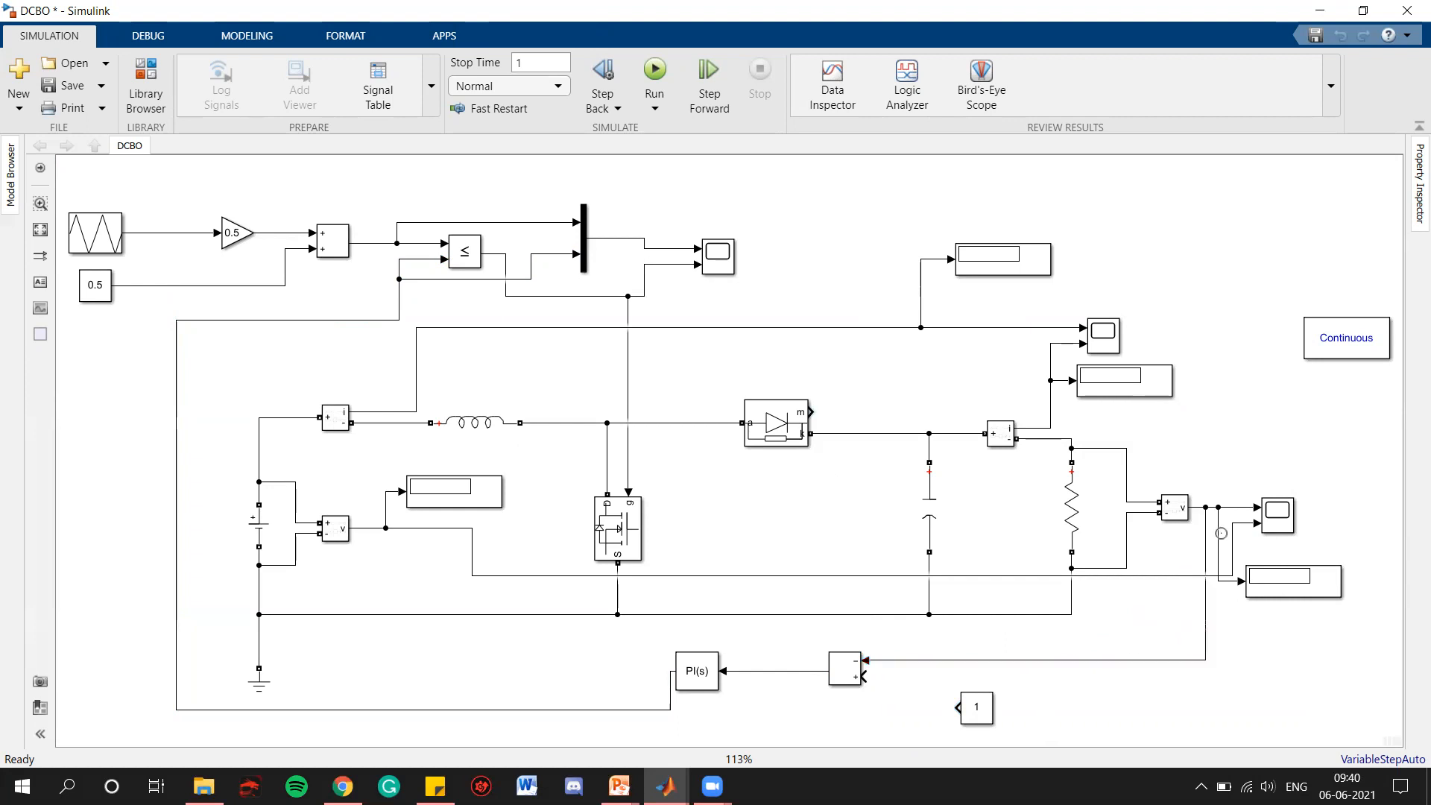
{"action": "left_click_drag", "start_coordinate": [957, 708], "coordinate": [868, 677]}
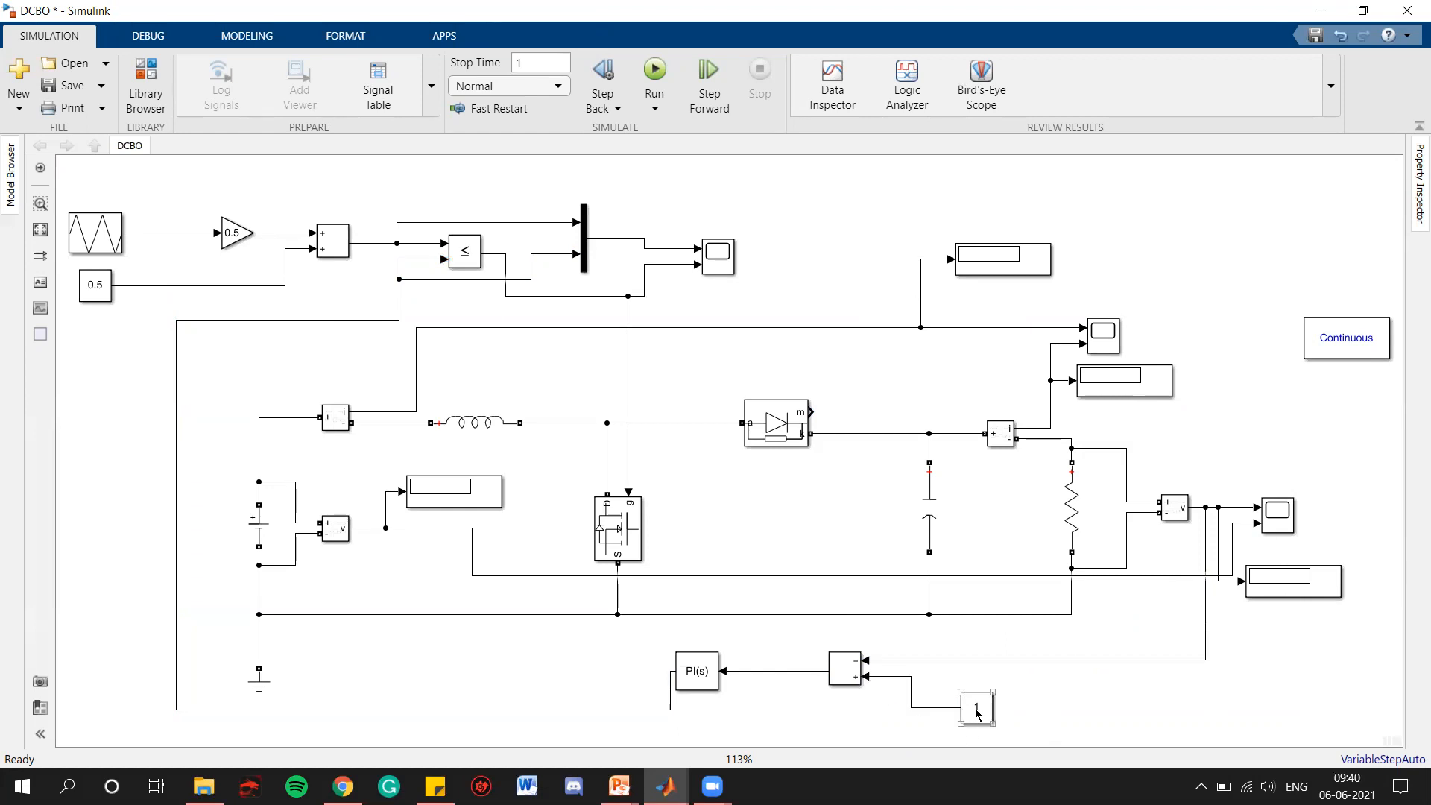
Check the amplitude of the DC voltage source in its block parameters
{"action": "left_click", "coordinate": [267, 522]}
{"action": "key", "text": "Return"}
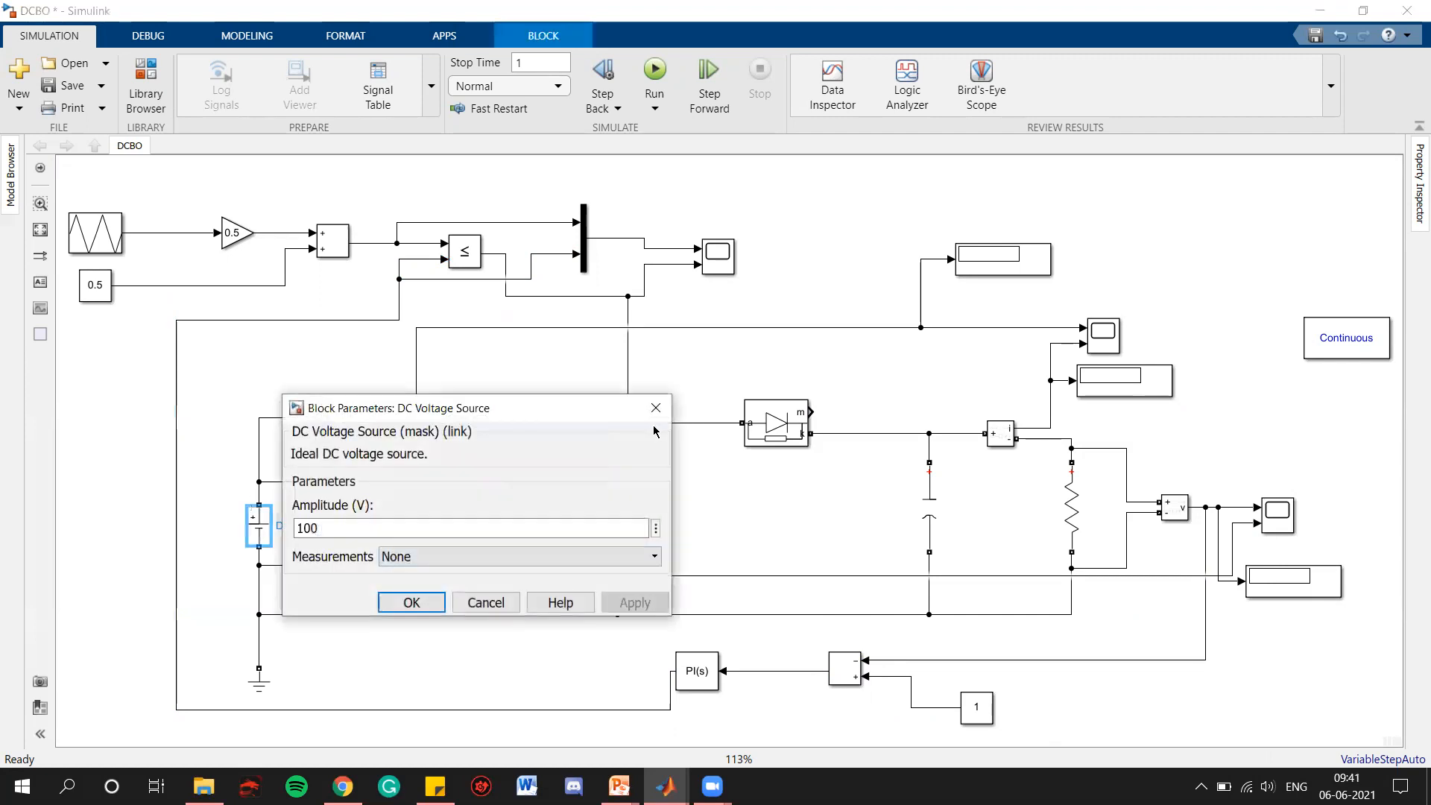
{"action": "left_click", "coordinate": [661, 403]}
Set the value of the reference Constant block connected to the Add block to 200
{"action": "left_click", "coordinate": [979, 710]}
{"action": "double_click", "coordinate": [977, 708]}
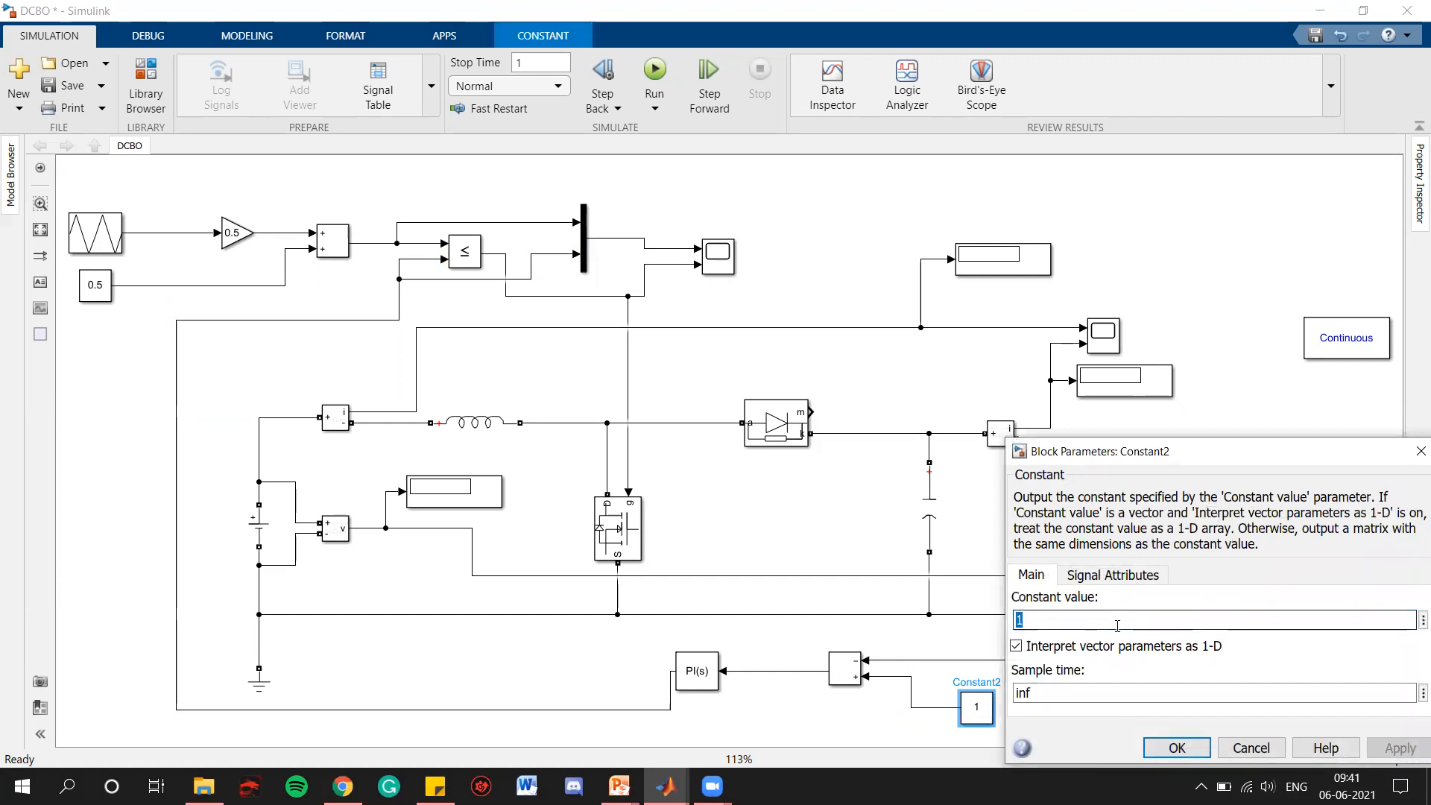
{"action": "type", "text": "200"}
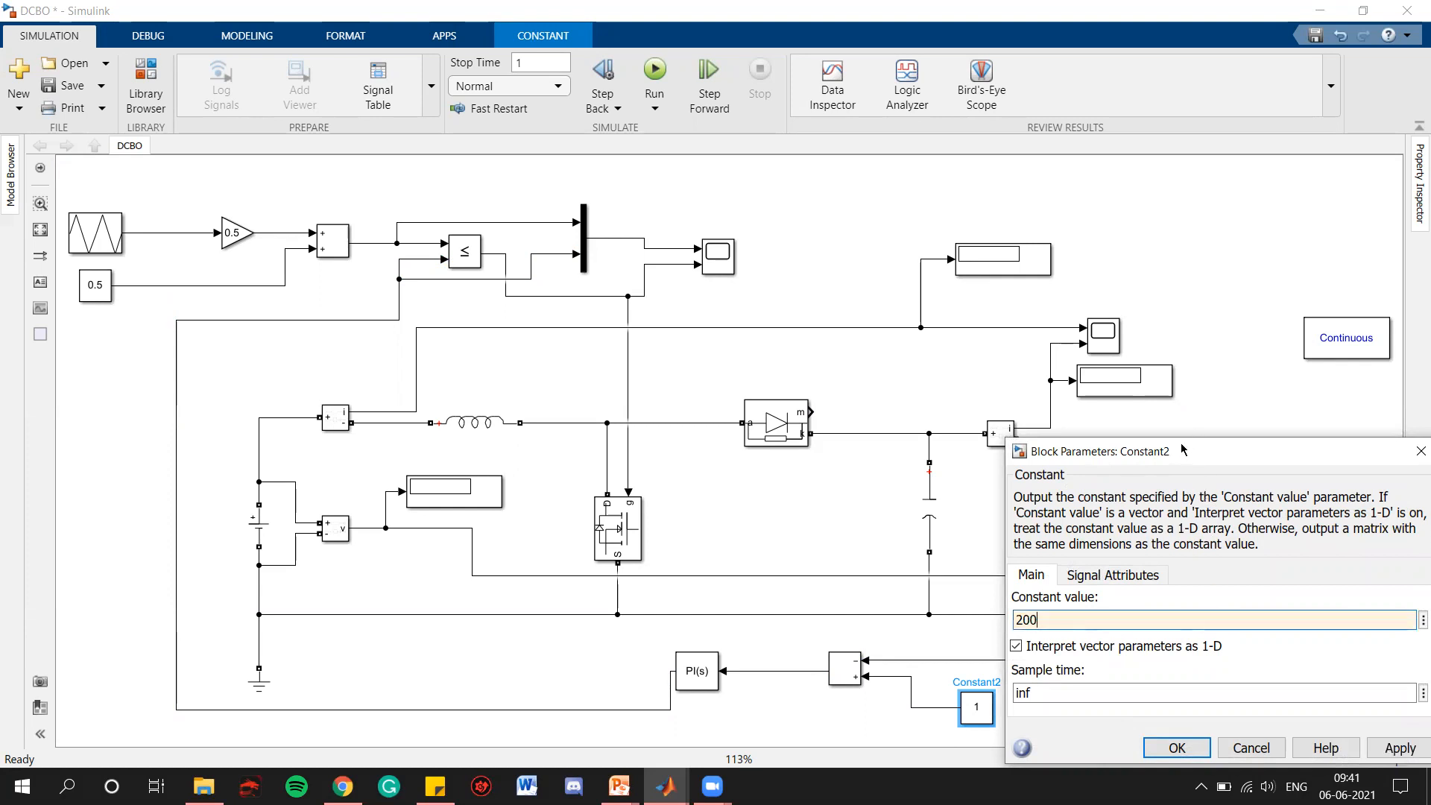
{"action": "left_click_drag", "start_coordinate": [1183, 450], "coordinate": [988, 398]}
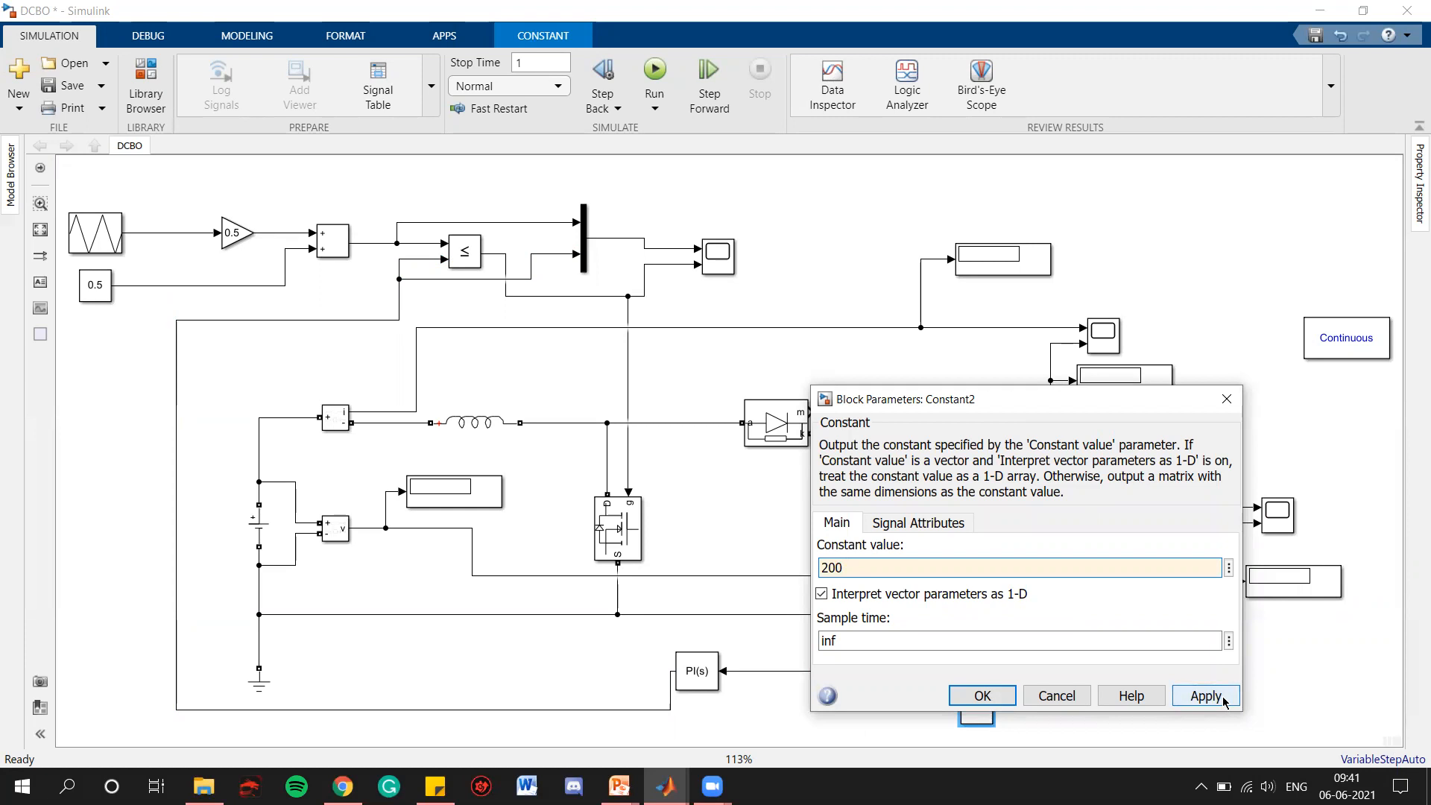
{"action": "left_click", "coordinate": [1223, 701]}
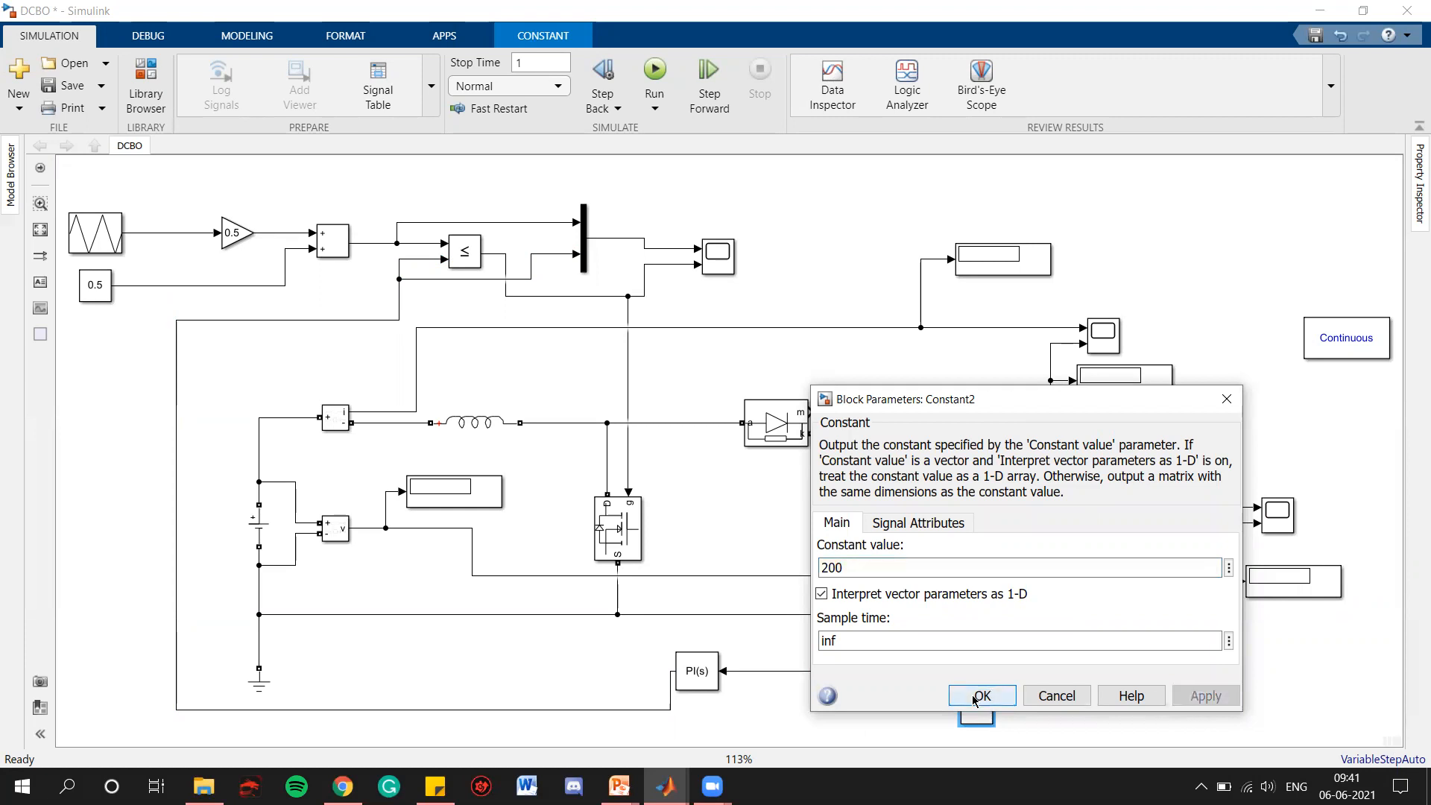
{"action": "left_click", "coordinate": [981, 696]}
{"action": "left_click", "coordinate": [1126, 624]}
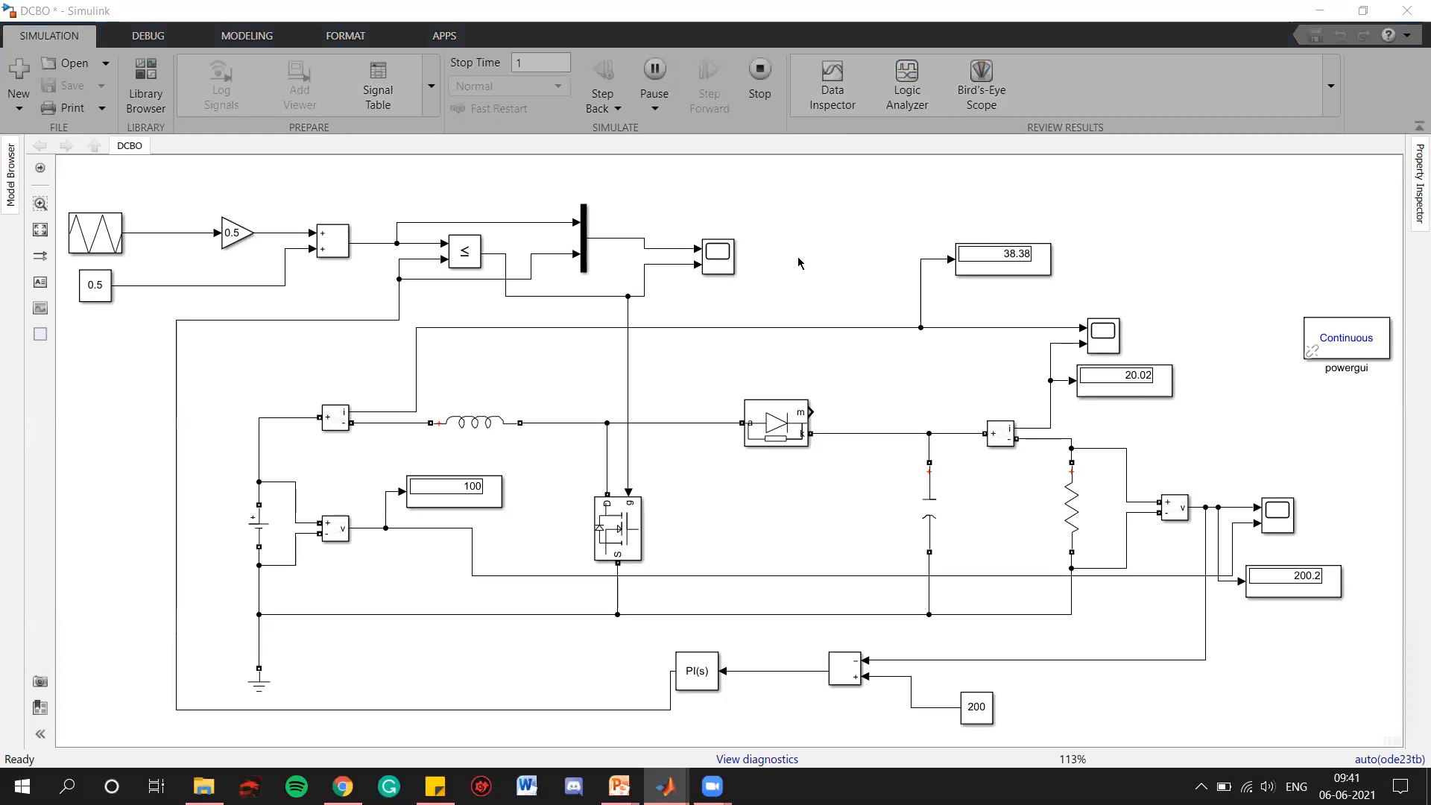
Check the output voltage display, then open the output voltage scope and fit its axes to the traces
{"action": "scroll", "coordinate": [1322, 592], "scroll_direction": "up", "scroll_amount": 5}
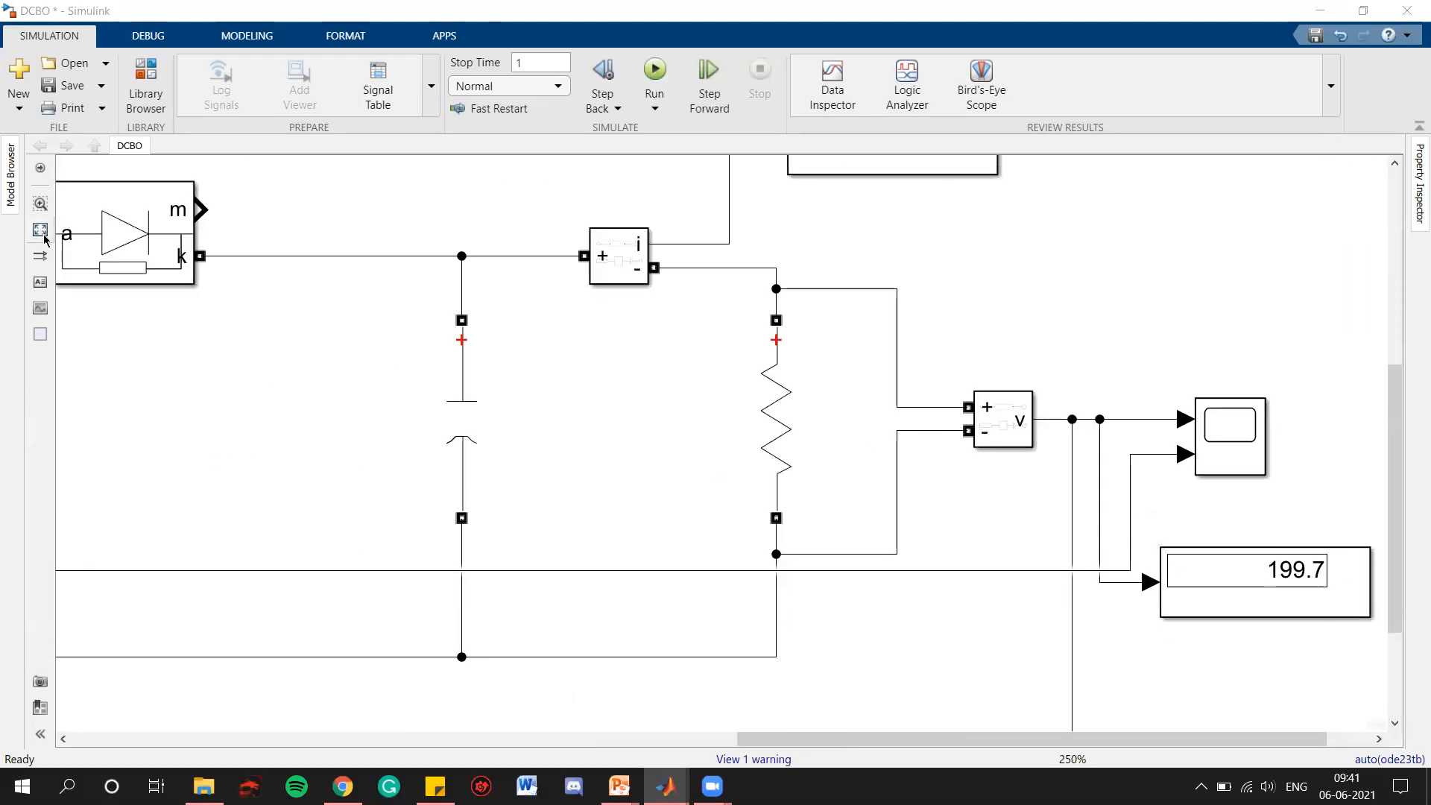
{"action": "scroll", "coordinate": [1315, 556], "scroll_direction": "down", "scroll_amount": 5}
{"action": "left_click", "coordinate": [1279, 520]}
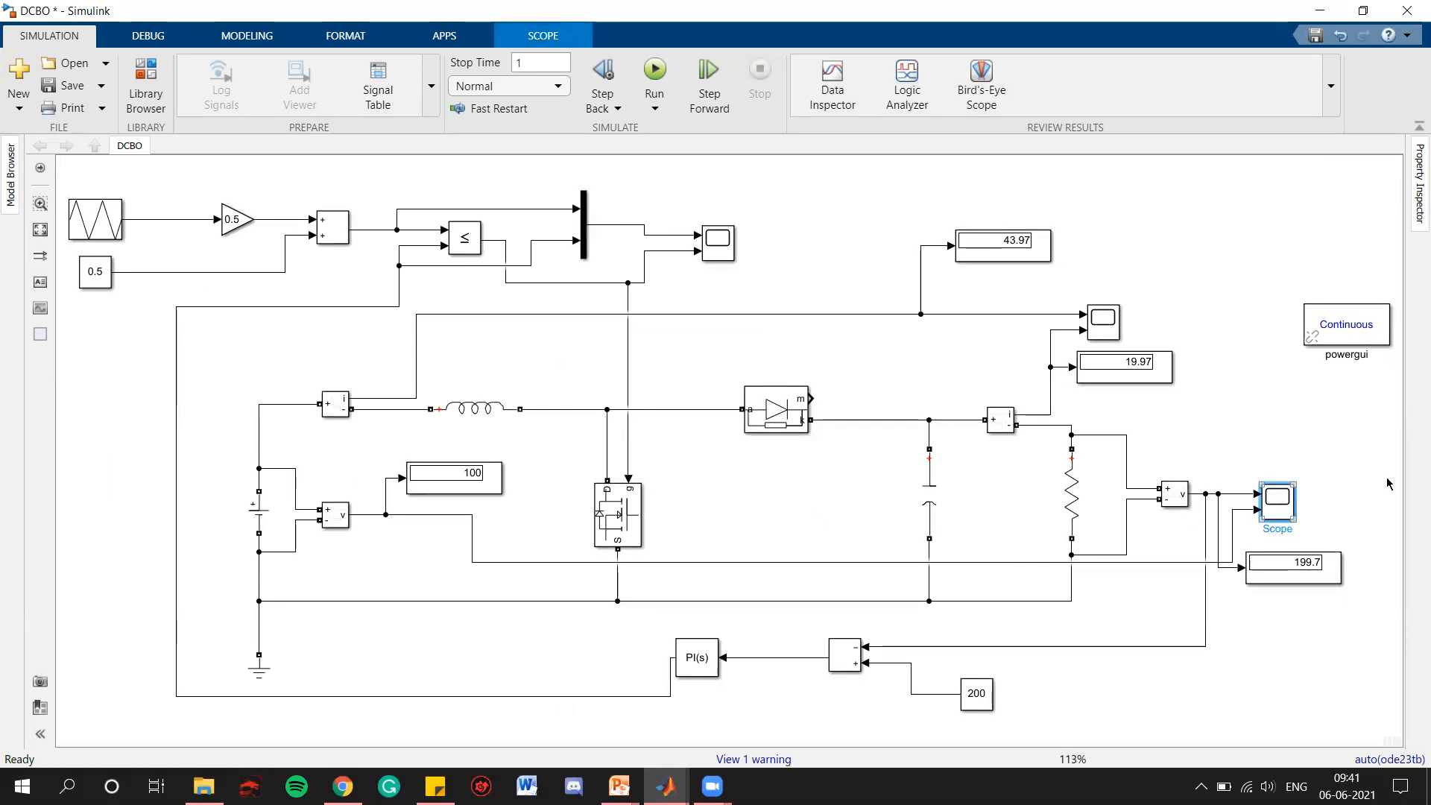
{"action": "double_click", "coordinate": [1276, 499]}
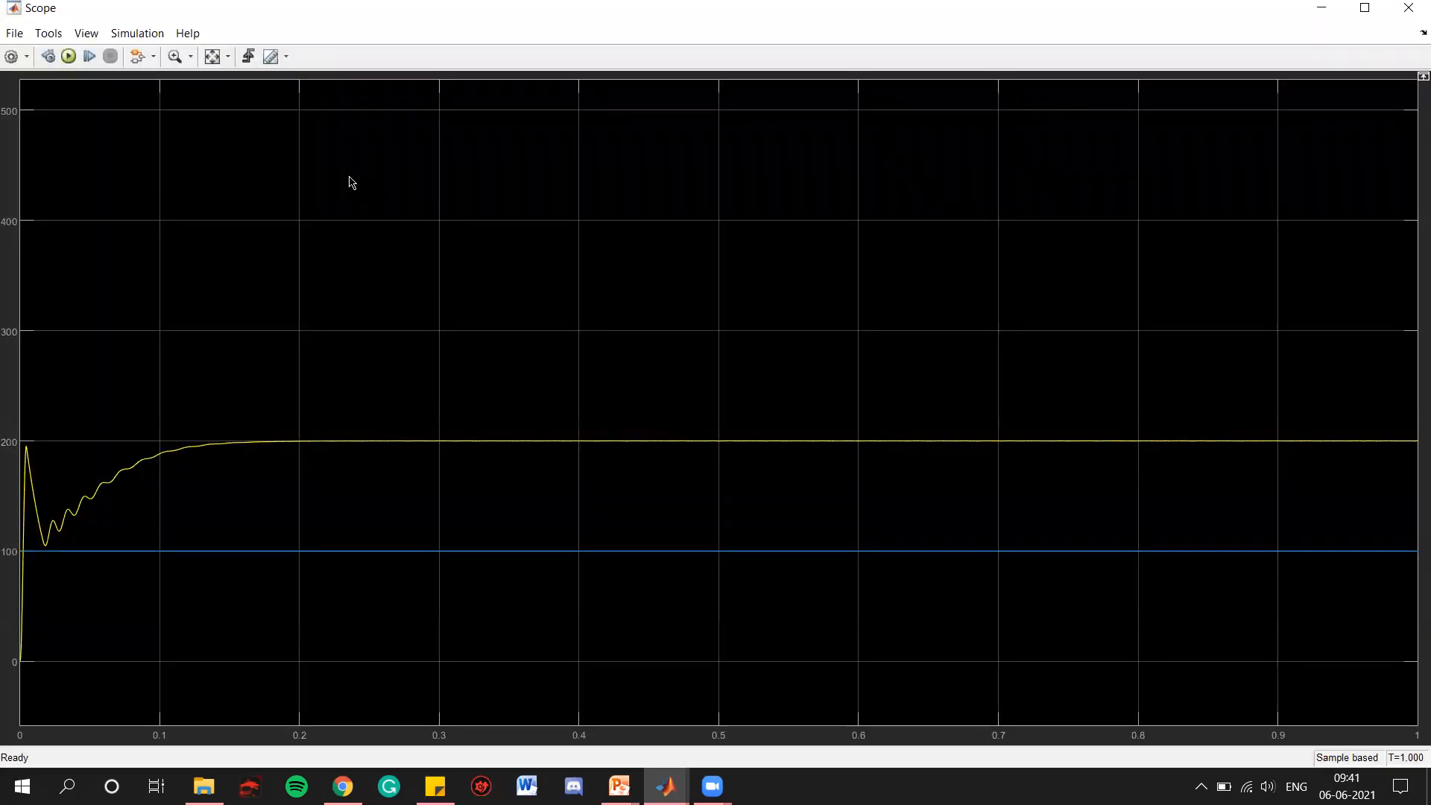
{"action": "left_click", "coordinate": [211, 59]}
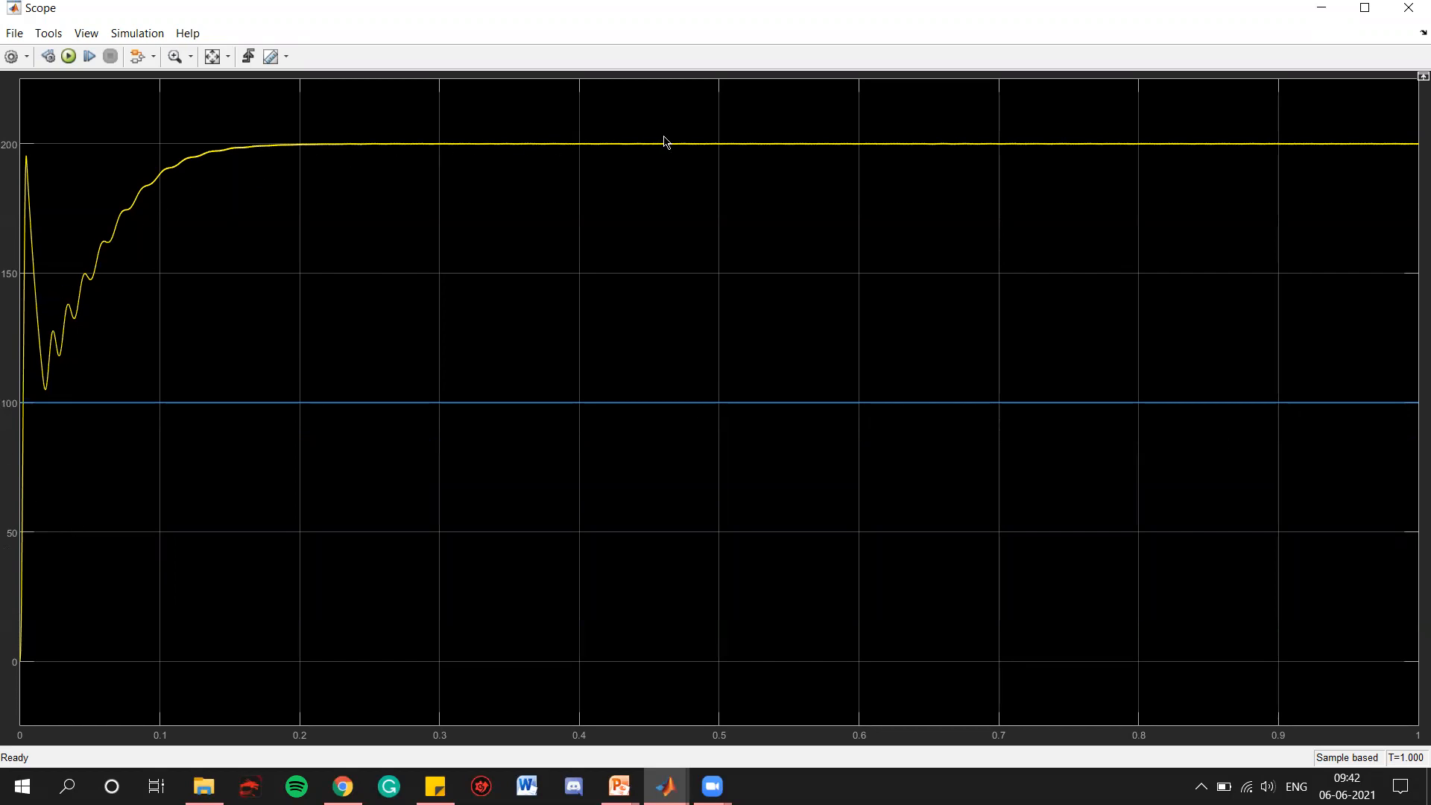
Zoom the scope's vertical axis in on the settled output voltage around 200
{"action": "left_click", "coordinate": [190, 60]}
{"action": "left_click", "coordinate": [730, 123]}
{"action": "left_click", "coordinate": [767, 143]}
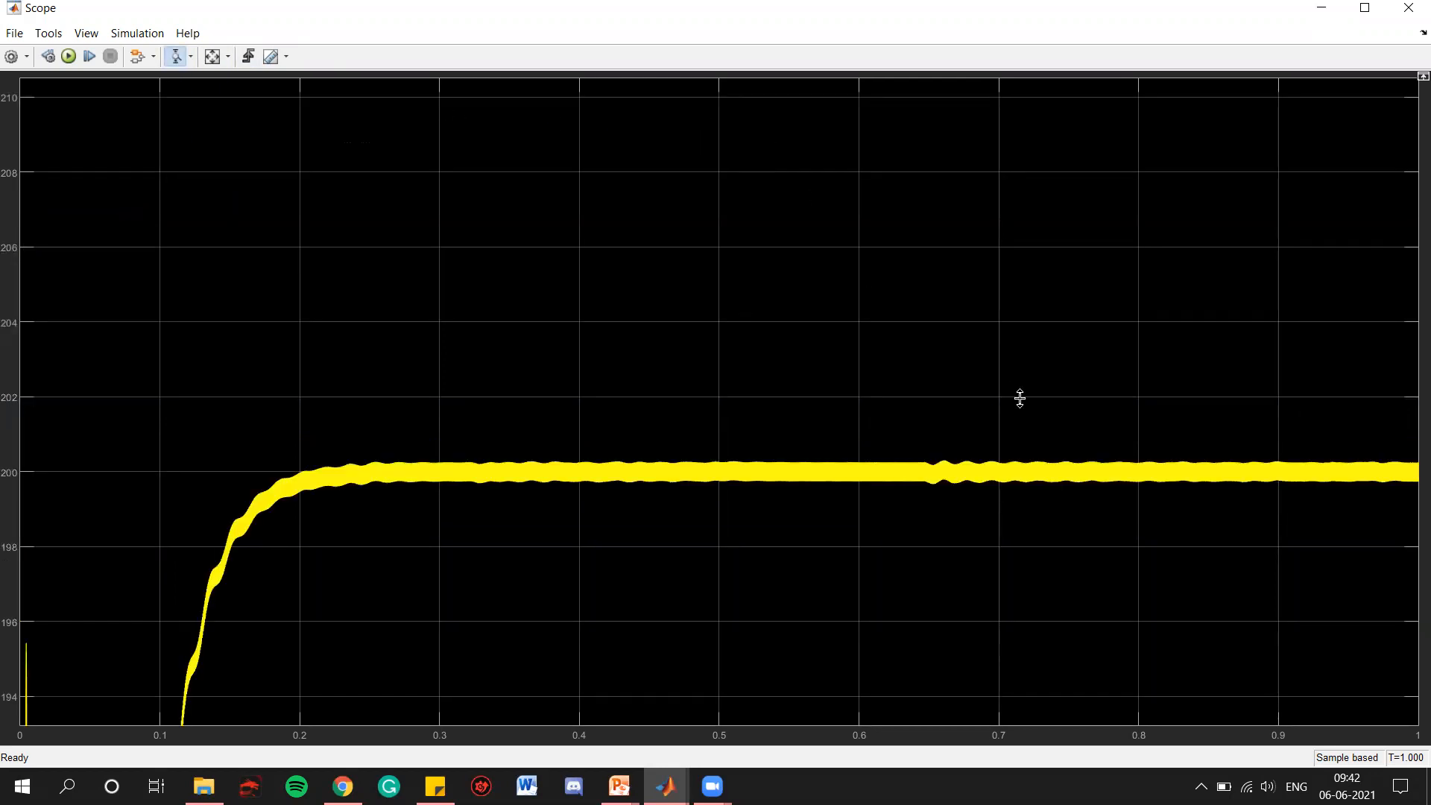
Zoom the scope's time axis in around 0.574 s to examine individual output voltage ripple cycles, and close the scope
{"action": "left_click", "coordinate": [190, 57]}
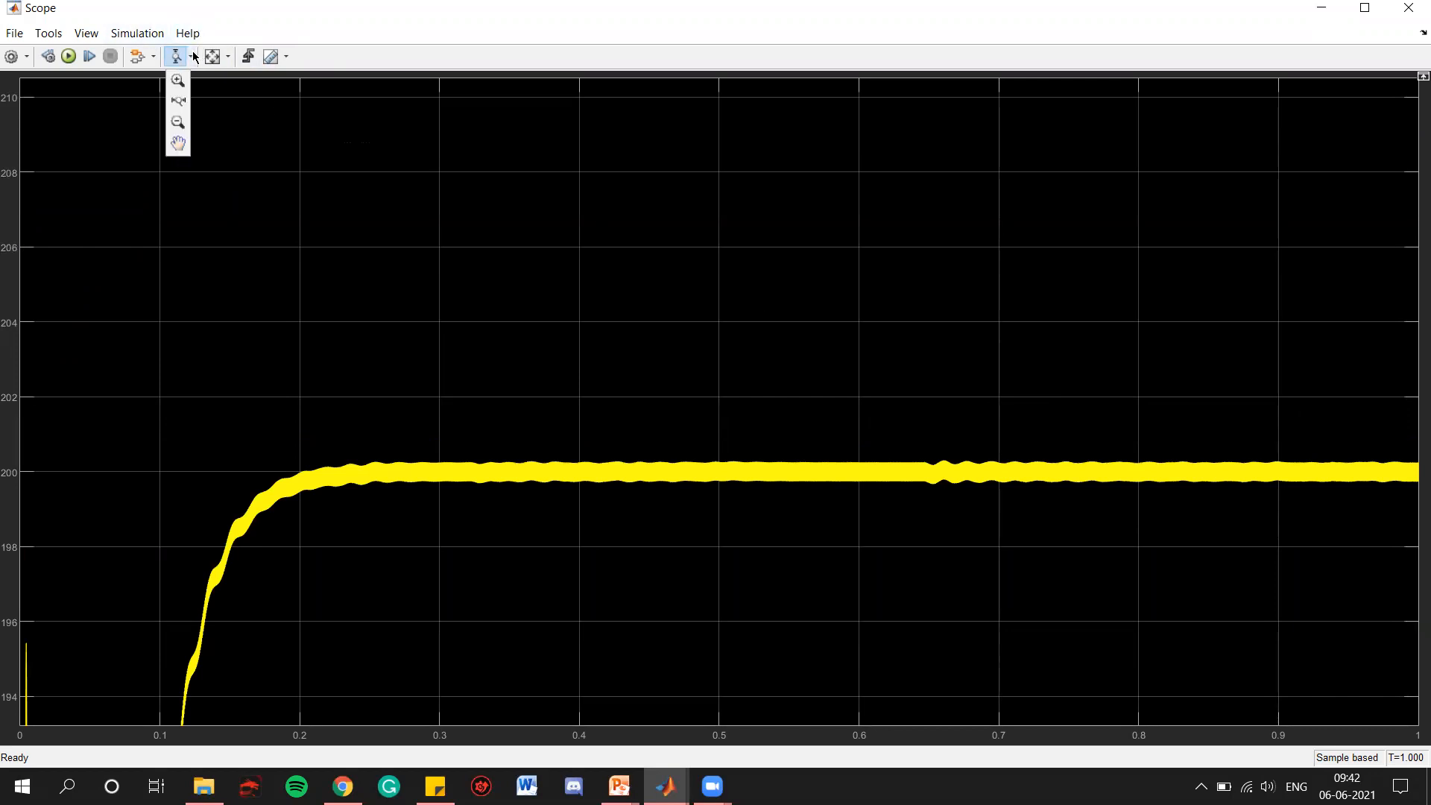
{"action": "left_click", "coordinate": [181, 103]}
{"action": "left_click_drag", "start_coordinate": [797, 473], "coordinate": [843, 473]}
{"action": "left_click_drag", "start_coordinate": [729, 470], "coordinate": [807, 469]}
{"action": "left_click_drag", "start_coordinate": [536, 477], "coordinate": [648, 477]}
{"action": "scroll", "coordinate": [444, 473], "scroll_direction": "down", "scroll_amount": 4}
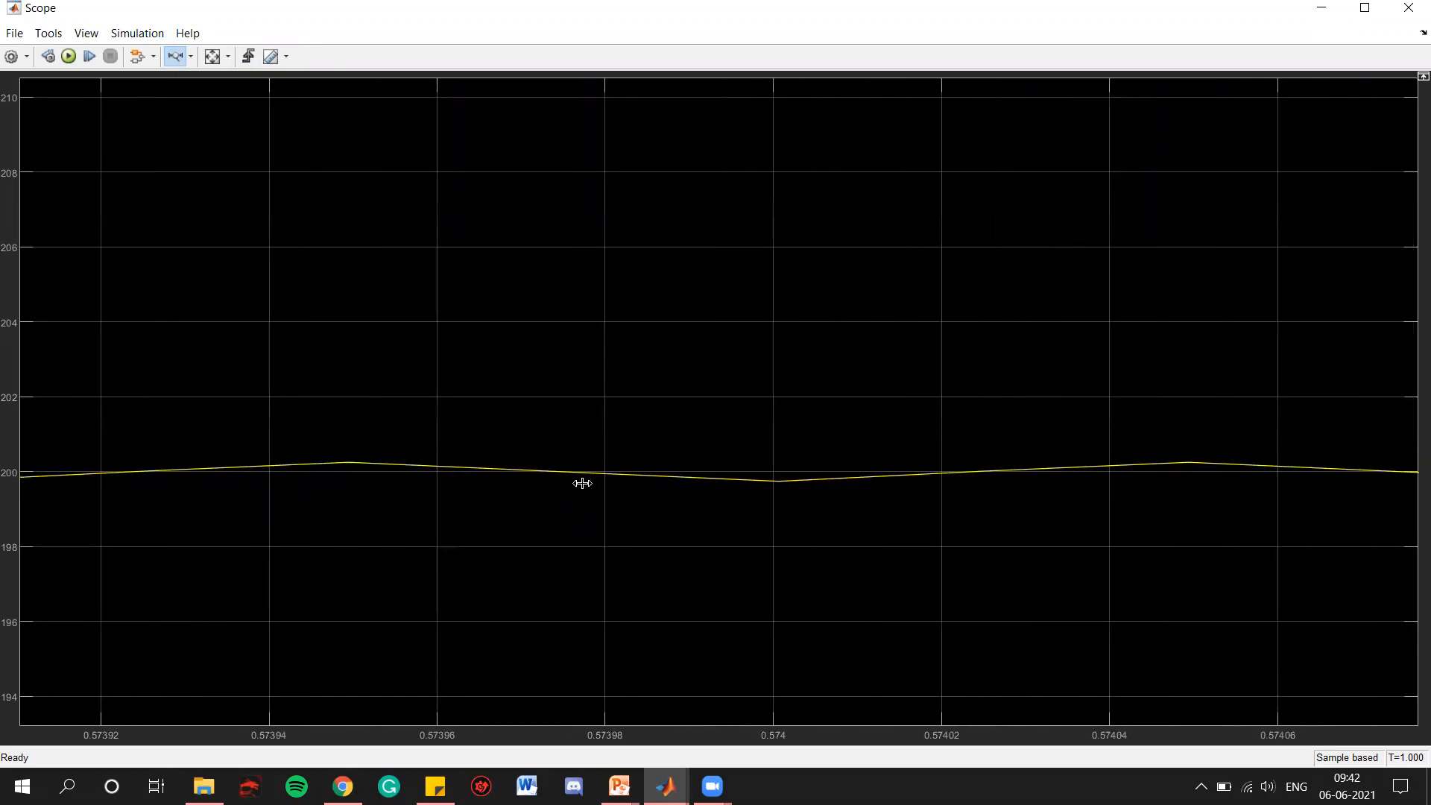
{"action": "scroll", "coordinate": [584, 483], "scroll_direction": "down", "scroll_amount": 5}
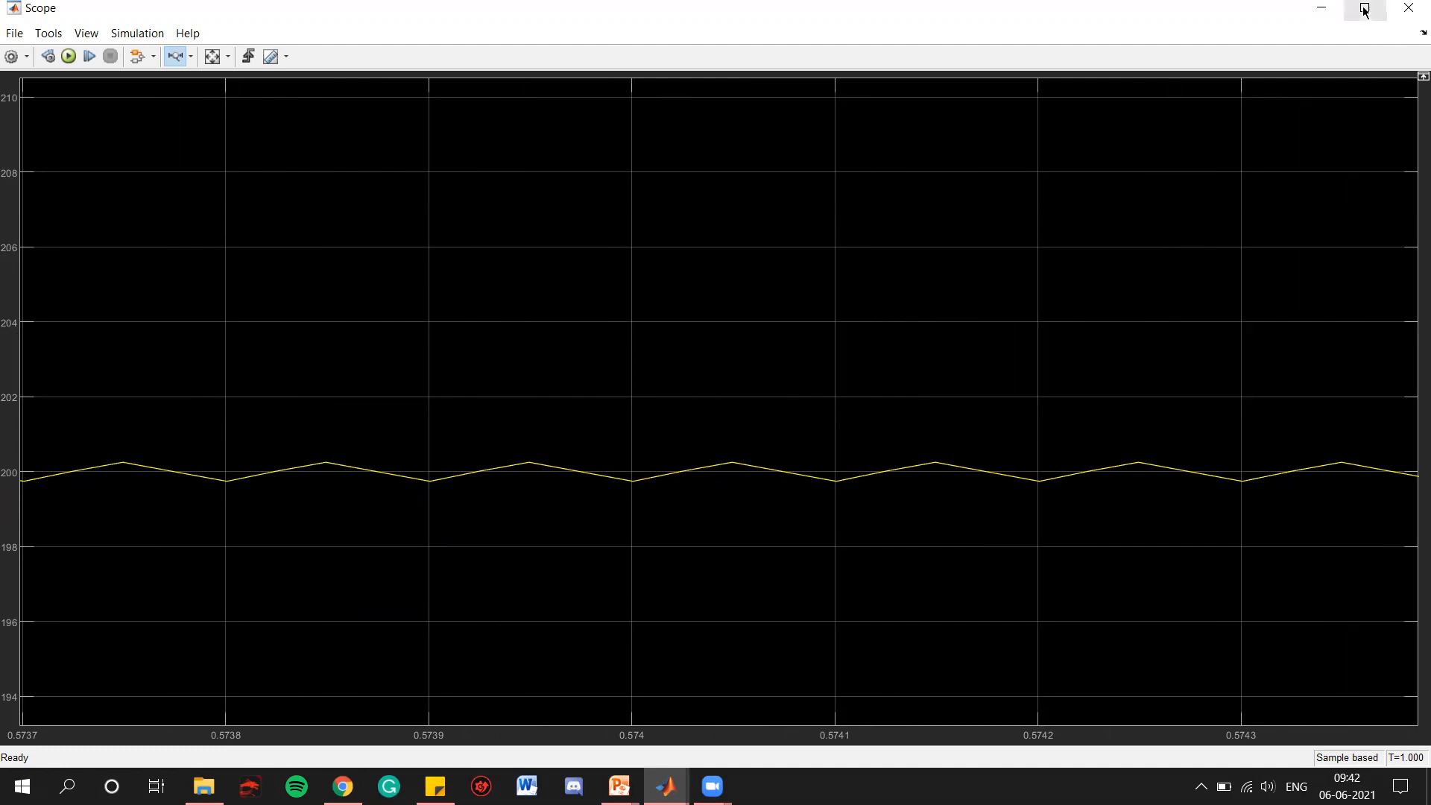
{"action": "left_click", "coordinate": [1408, 9]}
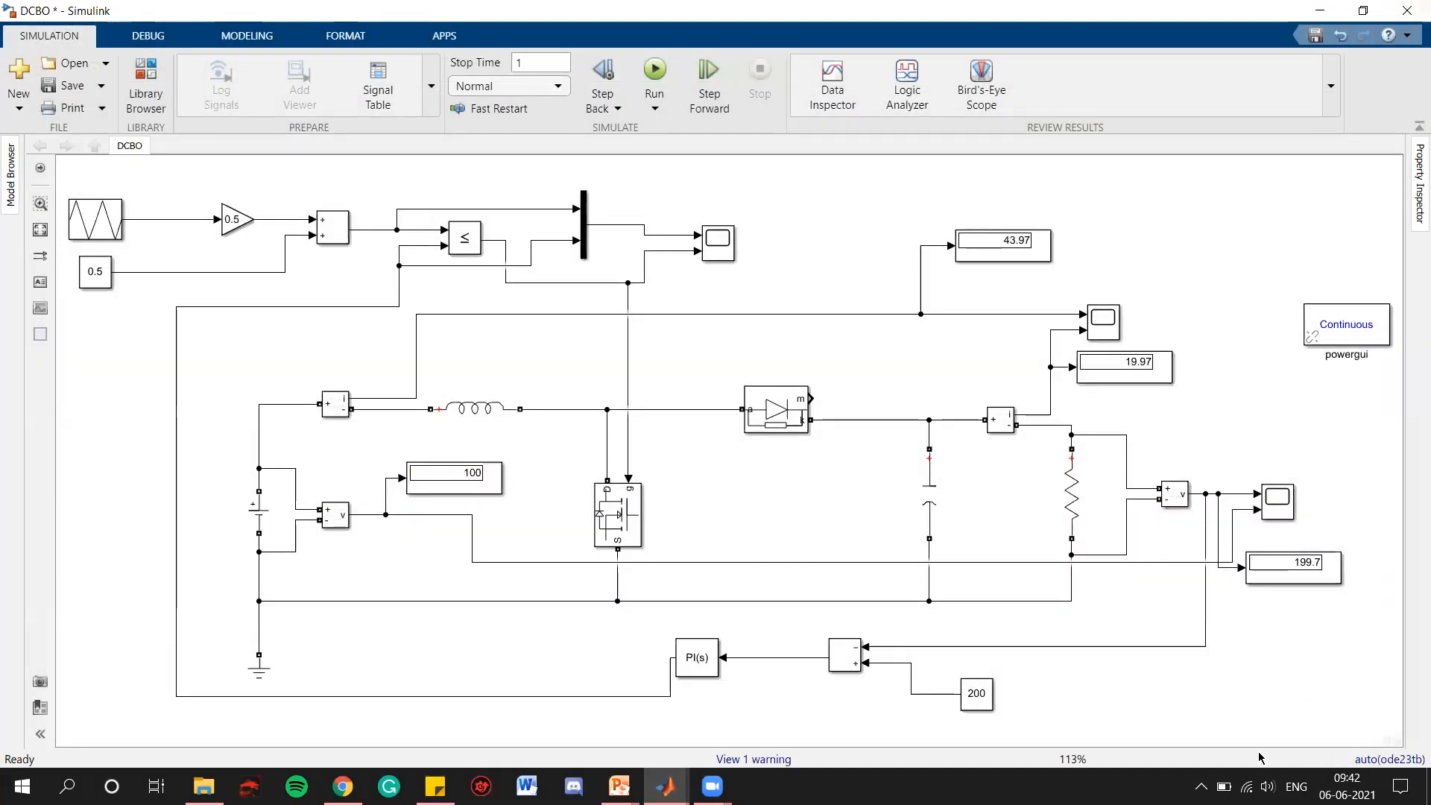
{"action": "left_click", "coordinate": [1224, 787]}
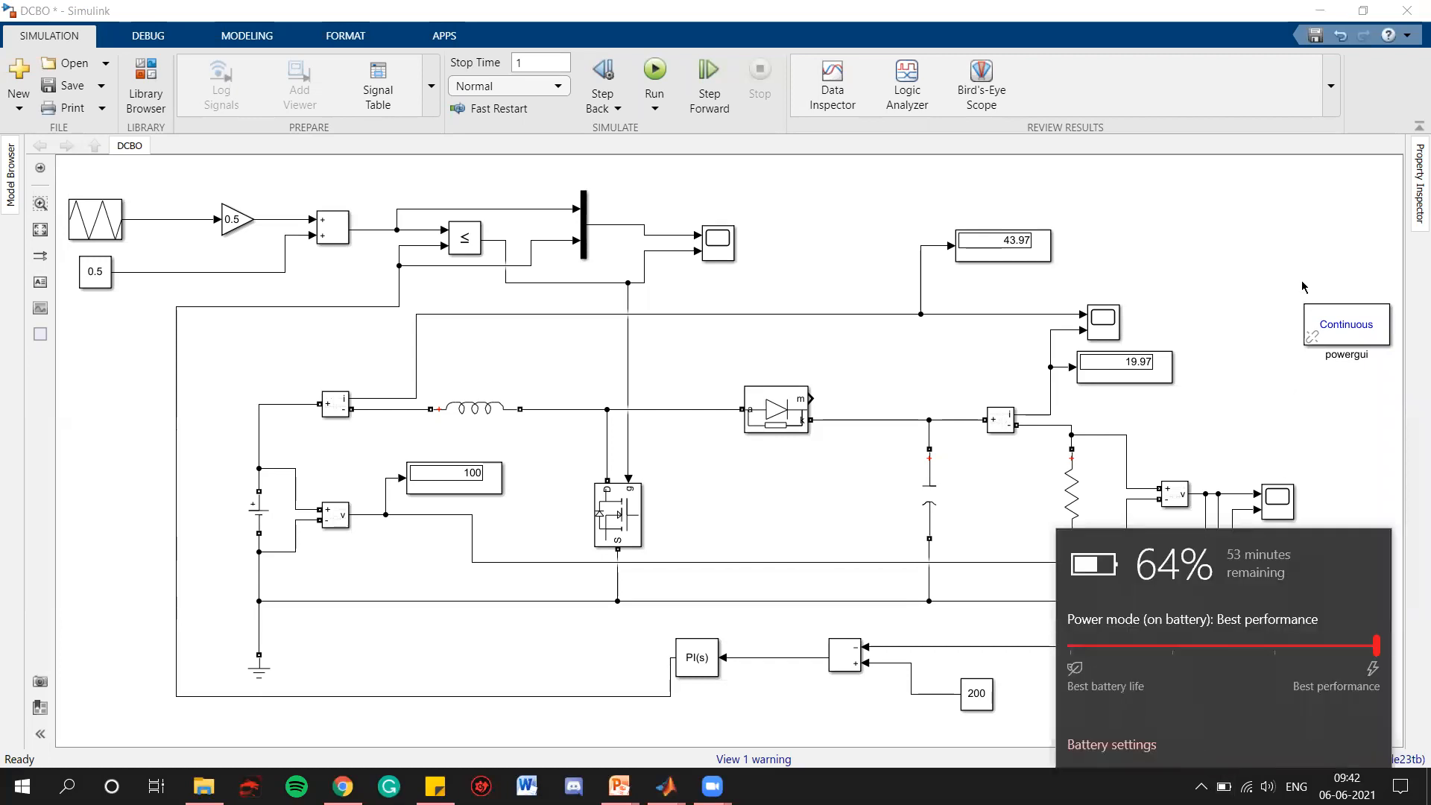
{"action": "left_click", "coordinate": [1209, 252]}
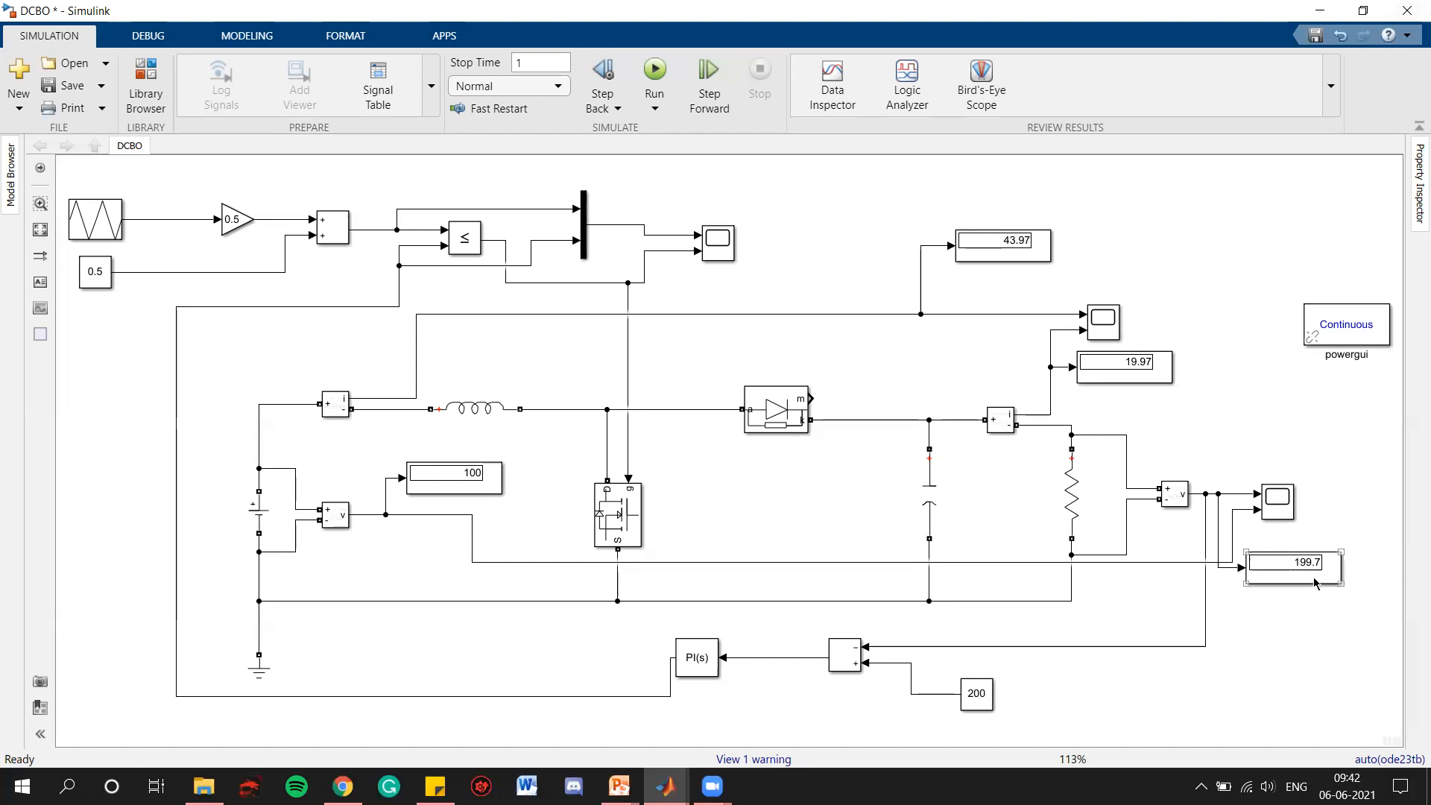
Examine the input and output current waveforms in Scope2 with the axes fitted to the data, then close it
{"action": "left_click", "coordinate": [1103, 321]}
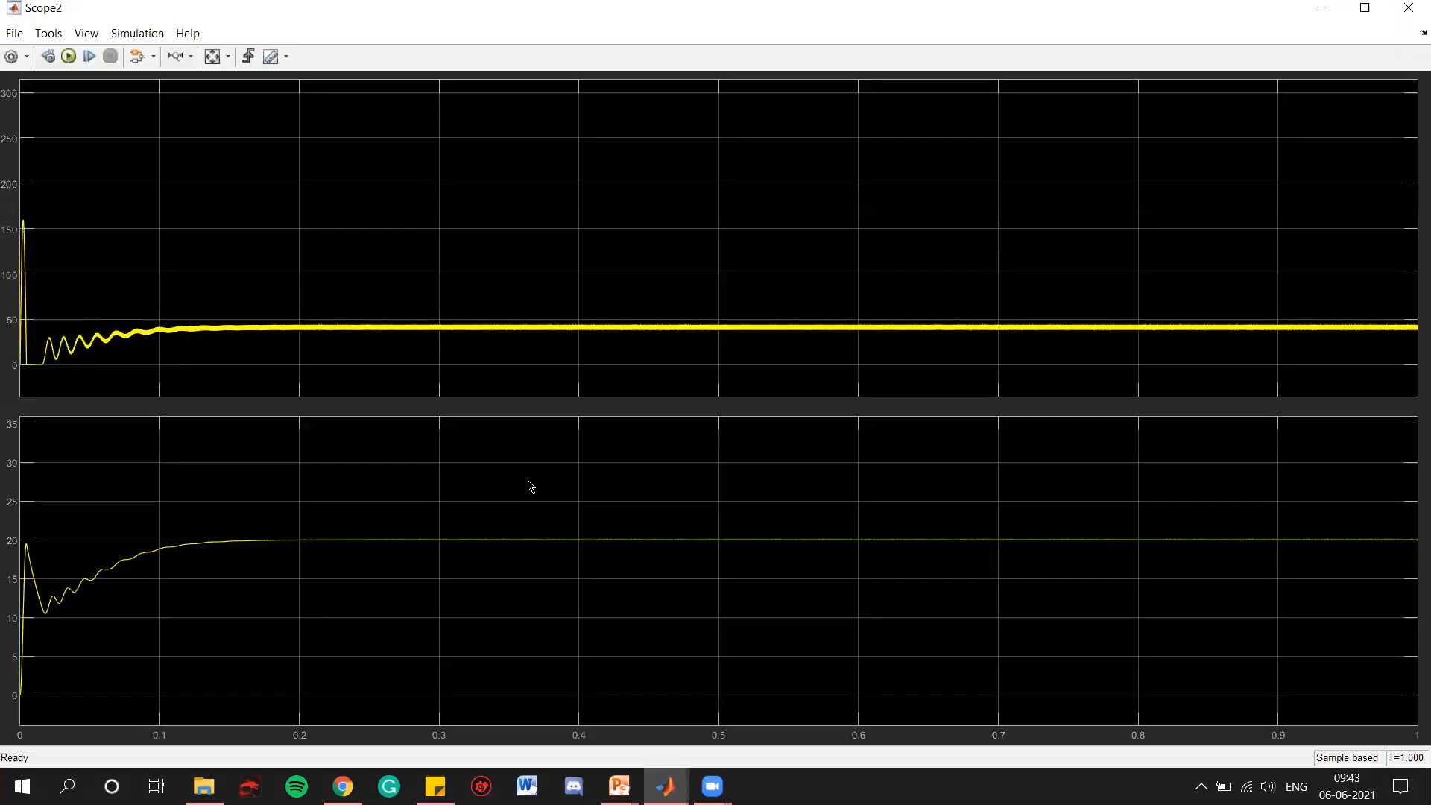
{"action": "left_click", "coordinate": [212, 56]}
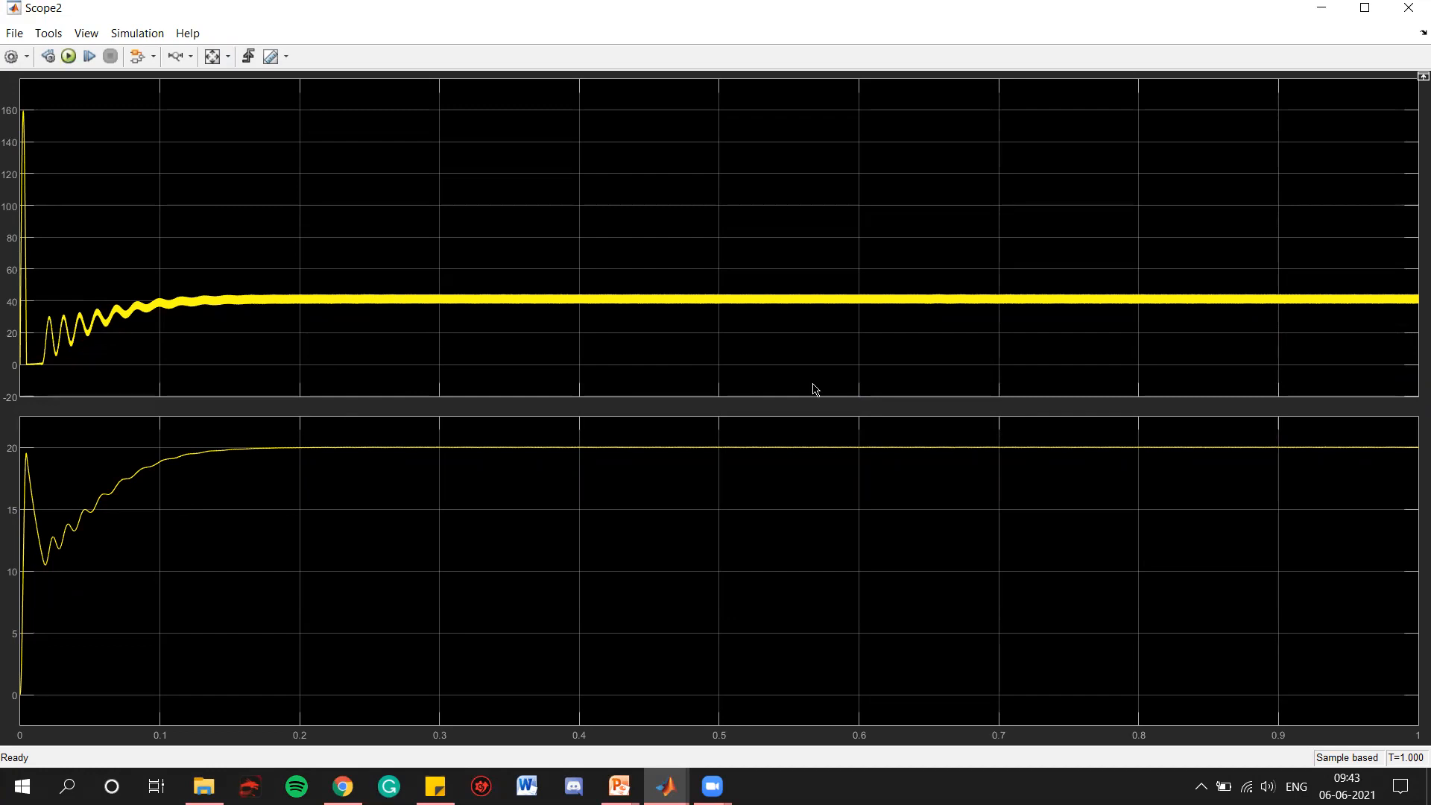
{"action": "left_click", "coordinate": [1408, 8]}
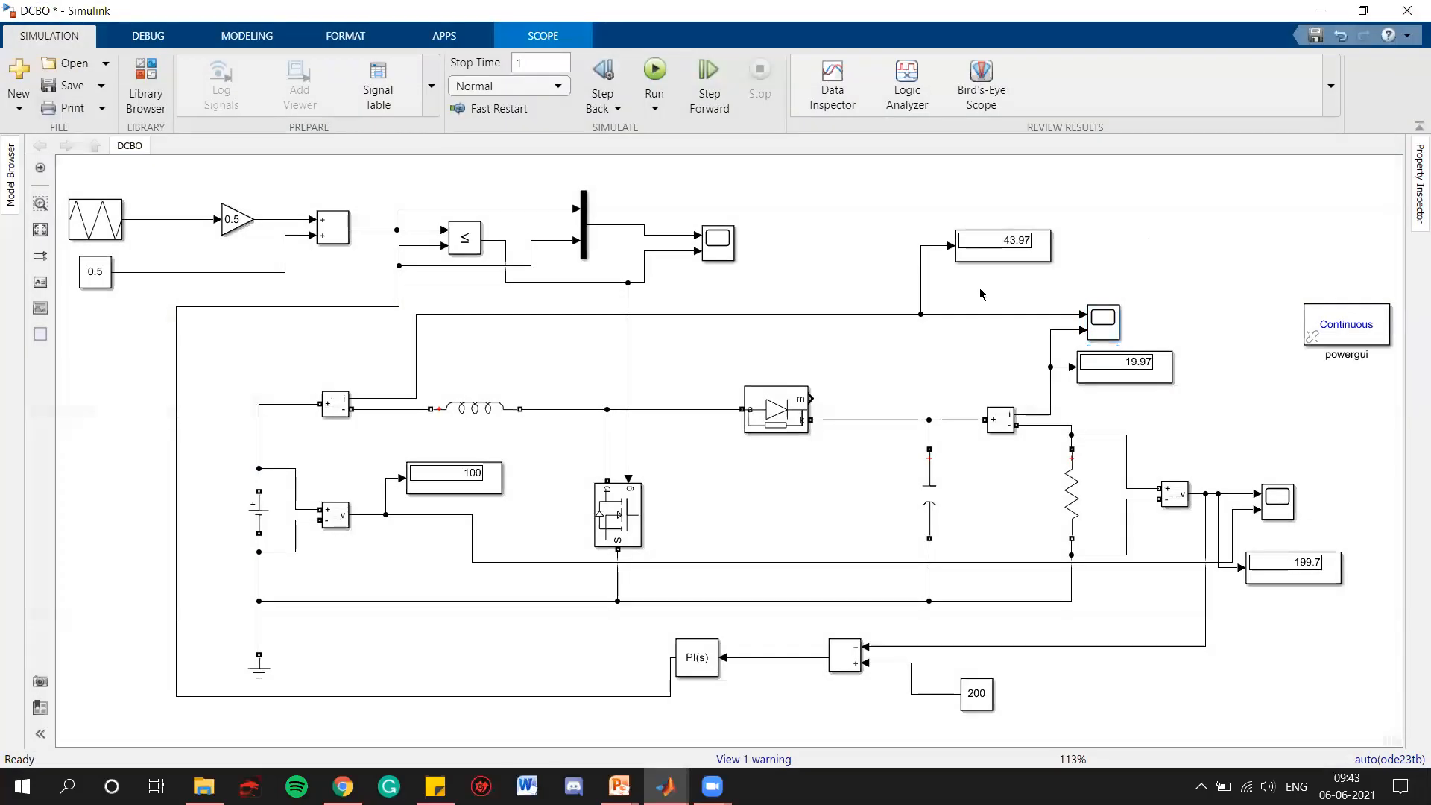
Open the scope of the carrier and gate signals and zoom vertically in on the settled PI controller output in the carrier plot
{"action": "left_click", "coordinate": [720, 258]}
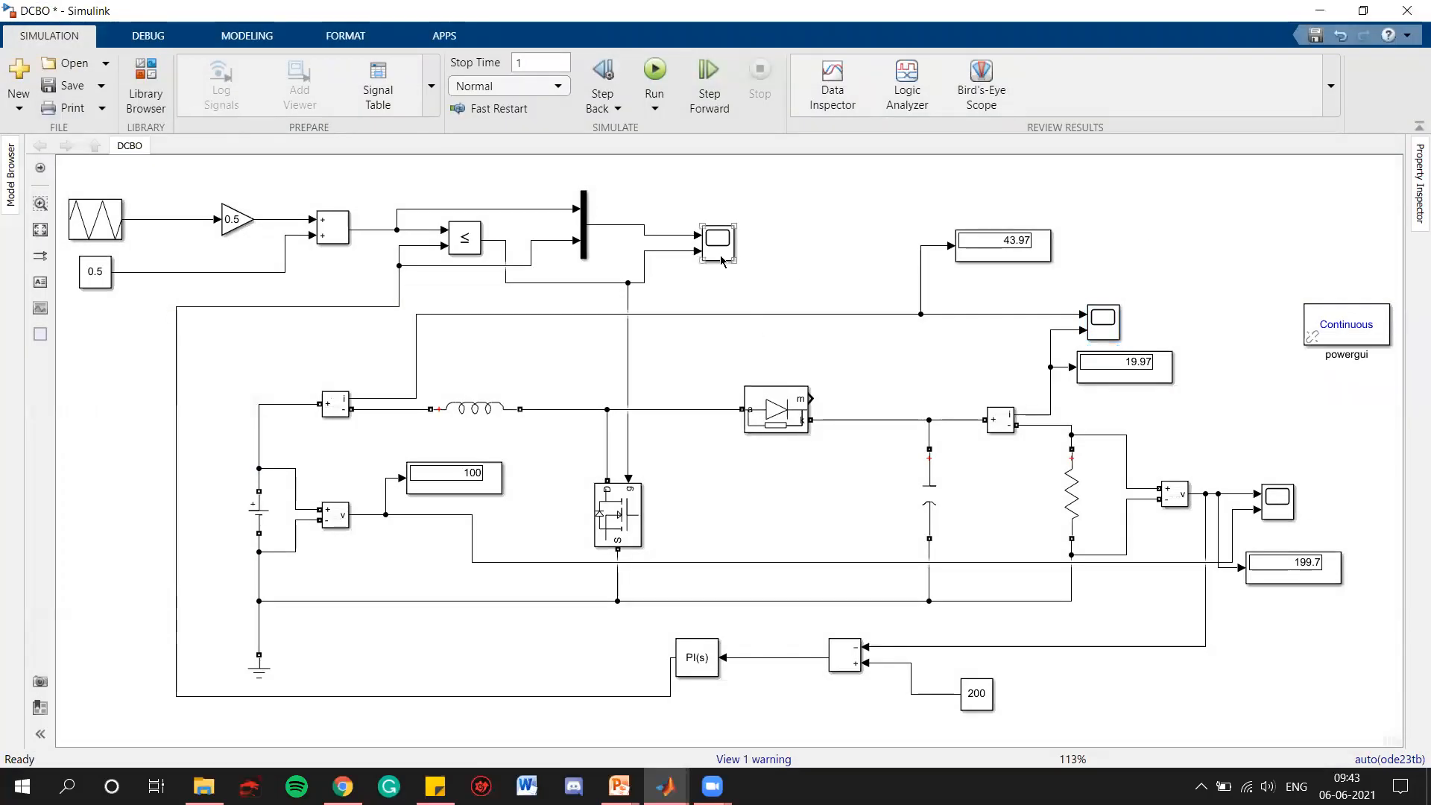
{"action": "left_click", "coordinate": [721, 260]}
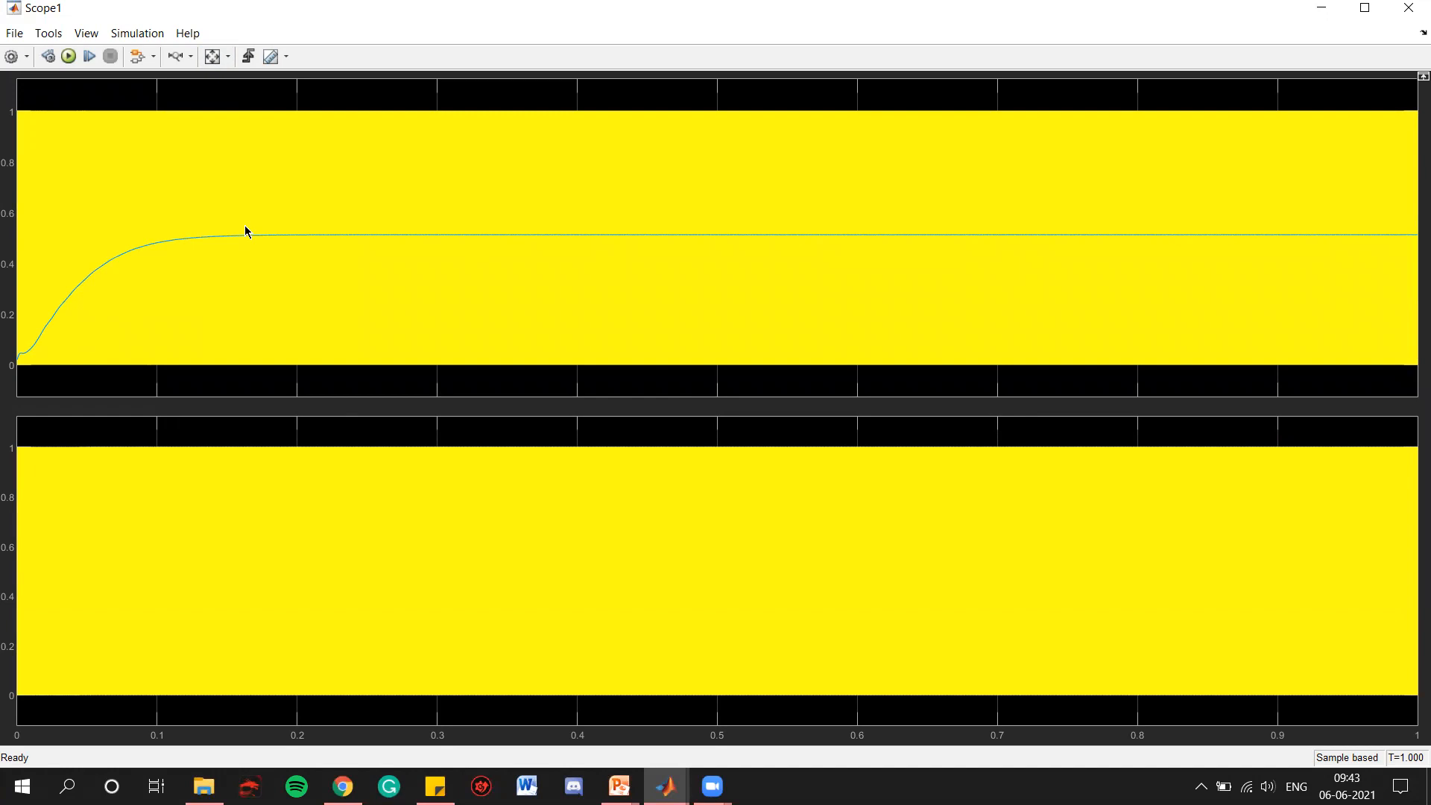
{"action": "left_click", "coordinate": [191, 58]}
{"action": "left_click", "coordinate": [193, 109]}
{"action": "left_click_drag", "start_coordinate": [536, 226], "coordinate": [534, 248]}
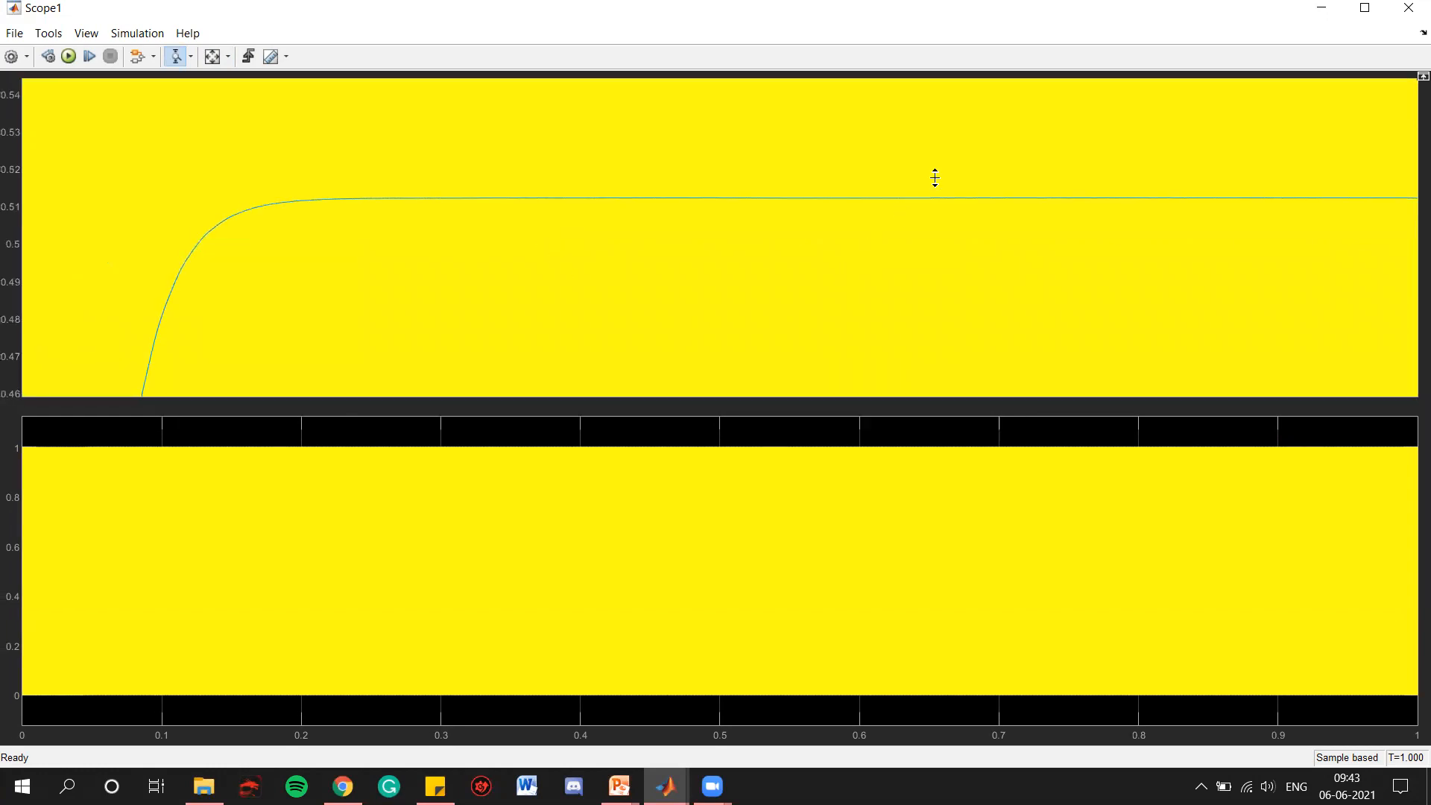
Zoom further in on the settled PI controller output, refit the axes, zoom vertically around 0.51, and close Scope1
{"action": "mouse_move", "coordinate": [936, 188]}
{"action": "left_mouse_down"}
{"action": "mouse_move", "coordinate": [936, 211]}
{"action": "mouse_move", "coordinate": [1013, 220]}
{"action": "mouse_move", "coordinate": [1014, 243]}
{"action": "left_mouse_up"}
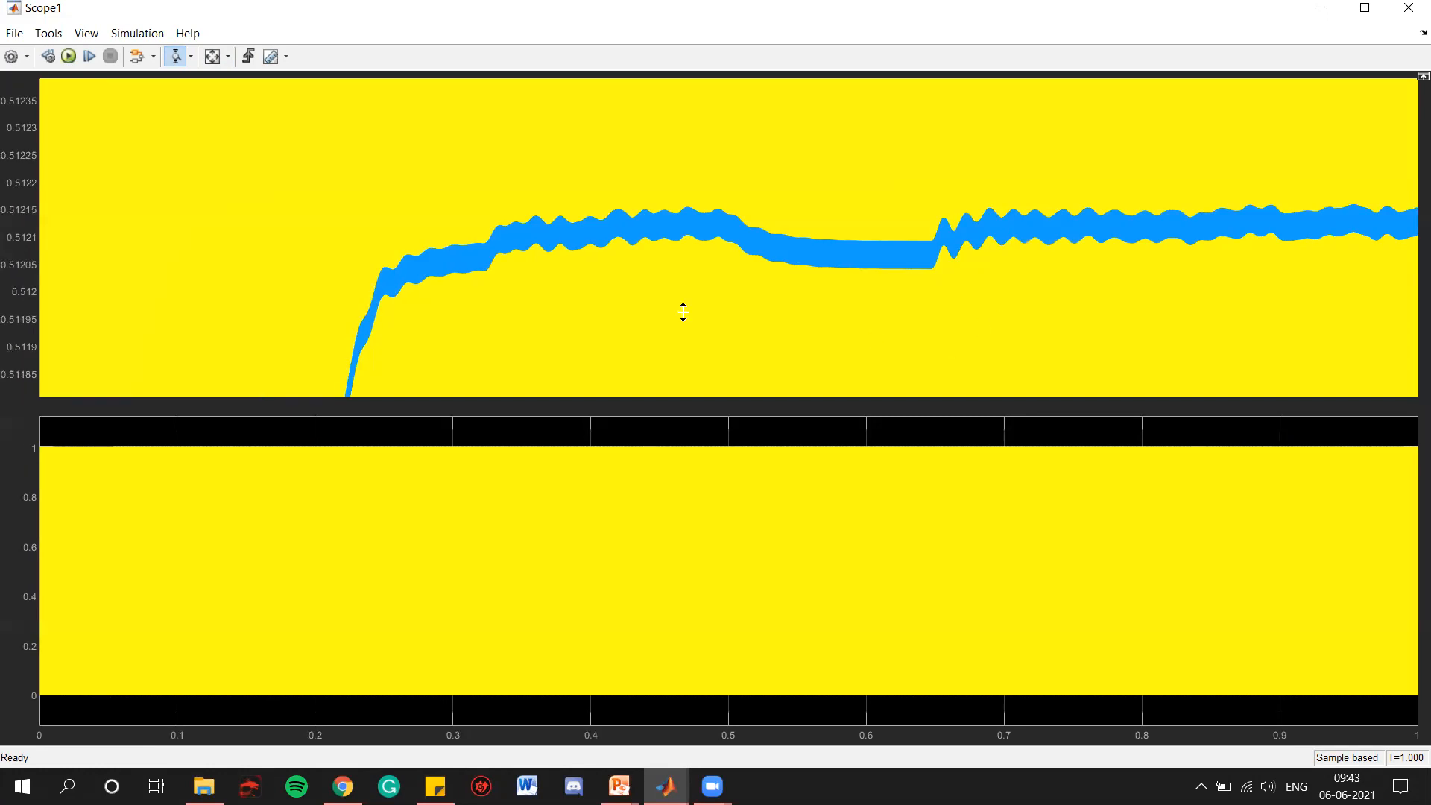
{"action": "left_click", "coordinate": [213, 55]}
{"action": "left_click_drag", "start_coordinate": [910, 227], "coordinate": [955, 240]}
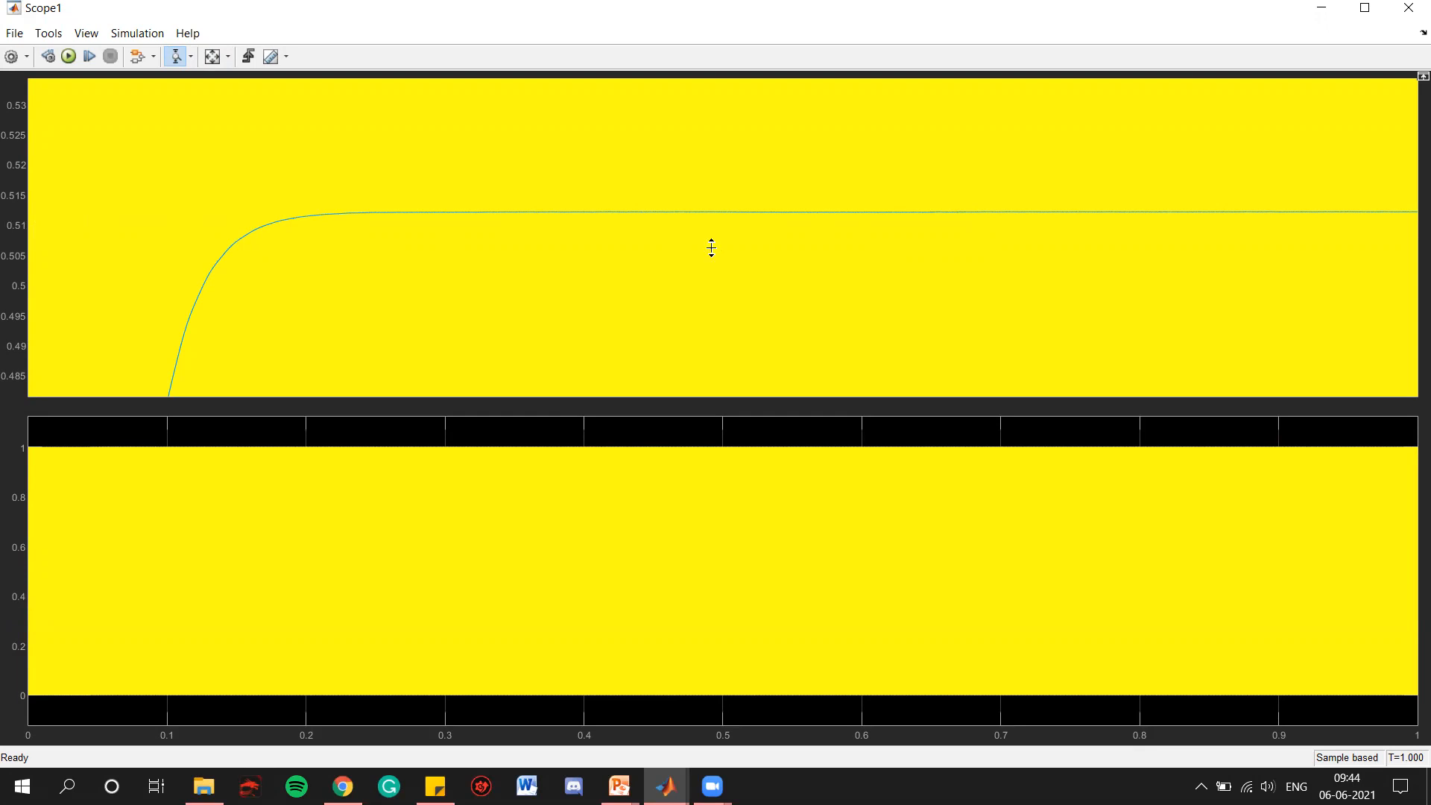
{"action": "left_click", "coordinate": [1365, 9]}
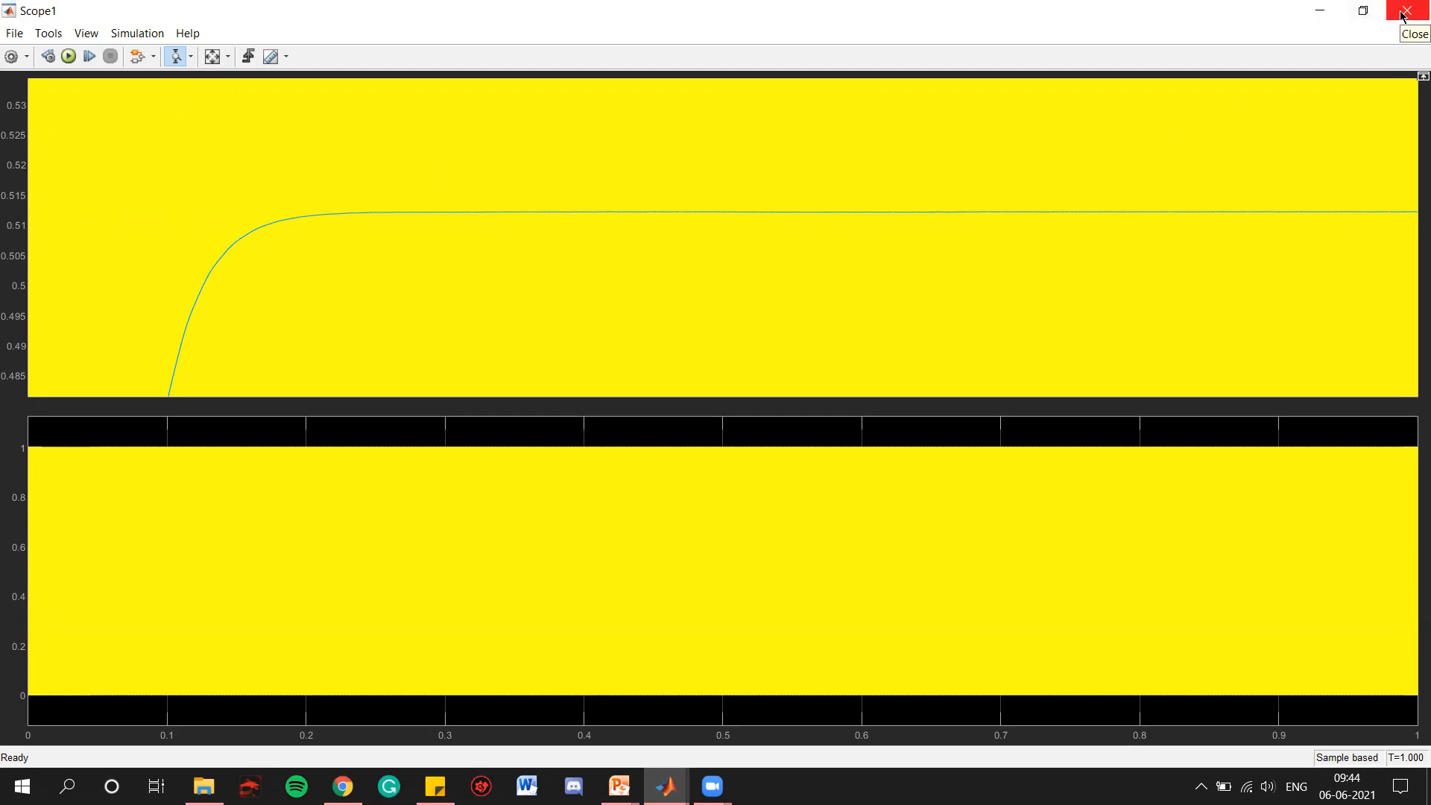
{"action": "left_click", "coordinate": [1403, 12]}
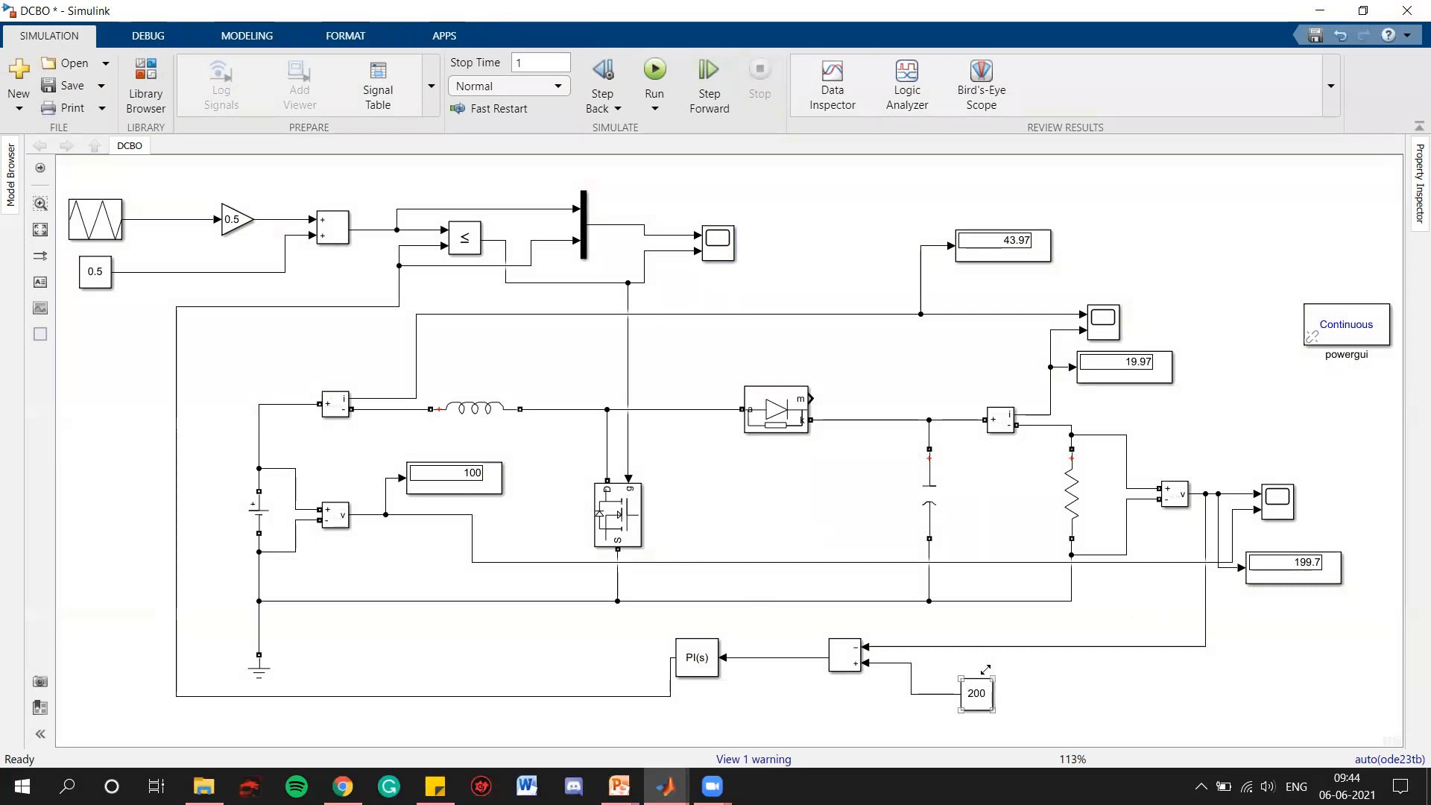
Set the reference voltage constant feeding the error summation to 150 and run the simulation
{"action": "left_click", "coordinate": [980, 691]}
{"action": "left_click", "coordinate": [1074, 737]}
{"action": "left_click", "coordinate": [976, 689]}
{"action": "double_click", "coordinate": [976, 693]}
{"action": "type", "text": "150"}
{"action": "left_click", "coordinate": [1177, 747]}
{"action": "left_click", "coordinate": [1190, 356]}
{"action": "left_click", "coordinate": [656, 75]}
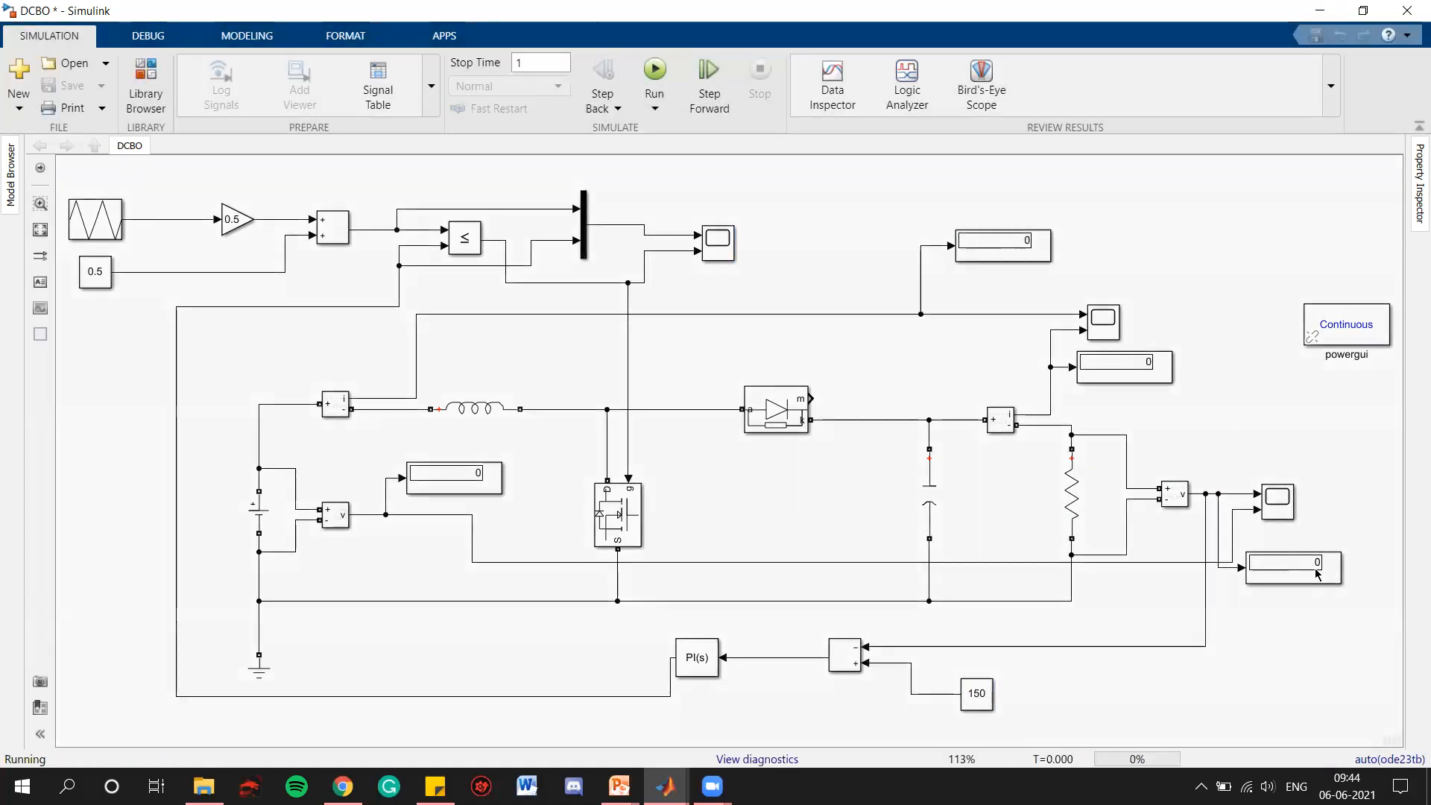
Examine the output voltage display and the voltage scope with its axes fitted, zoom vertically around the waveforms, and close the scope
{"action": "scroll", "coordinate": [1326, 569], "scroll_direction": "up", "scroll_amount": 4}
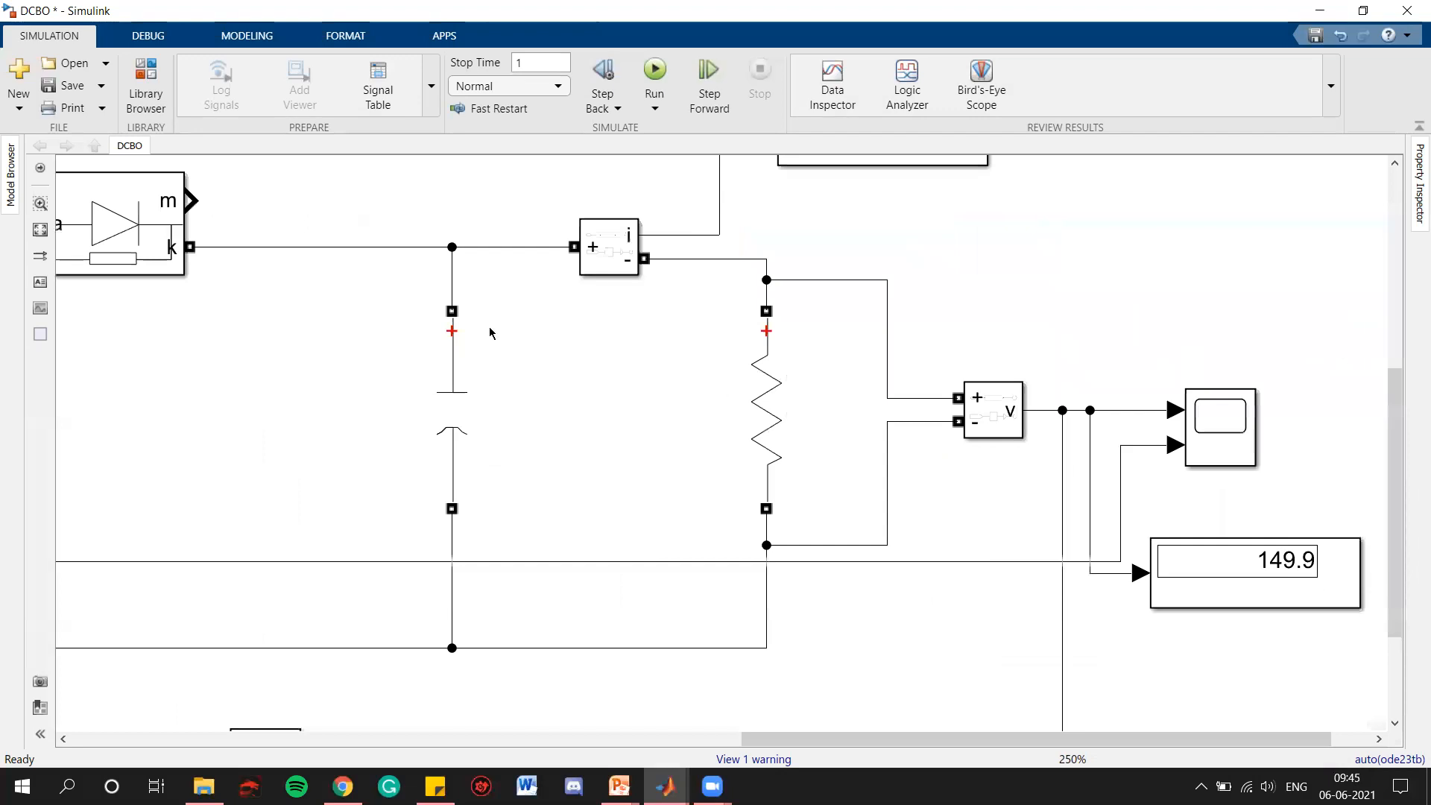
{"action": "left_click", "coordinate": [41, 229]}
{"action": "double_click", "coordinate": [1288, 495]}
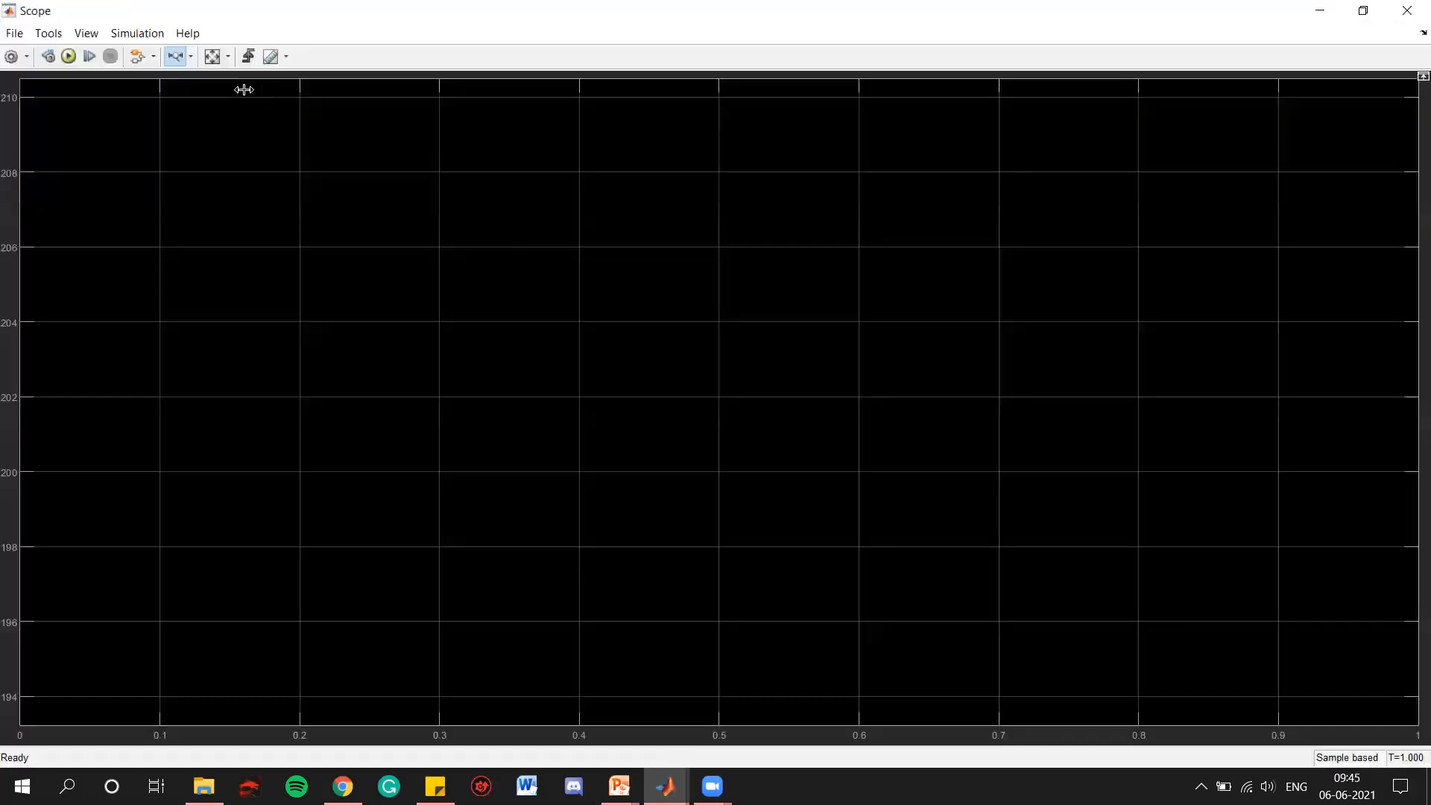
{"action": "left_click", "coordinate": [212, 55]}
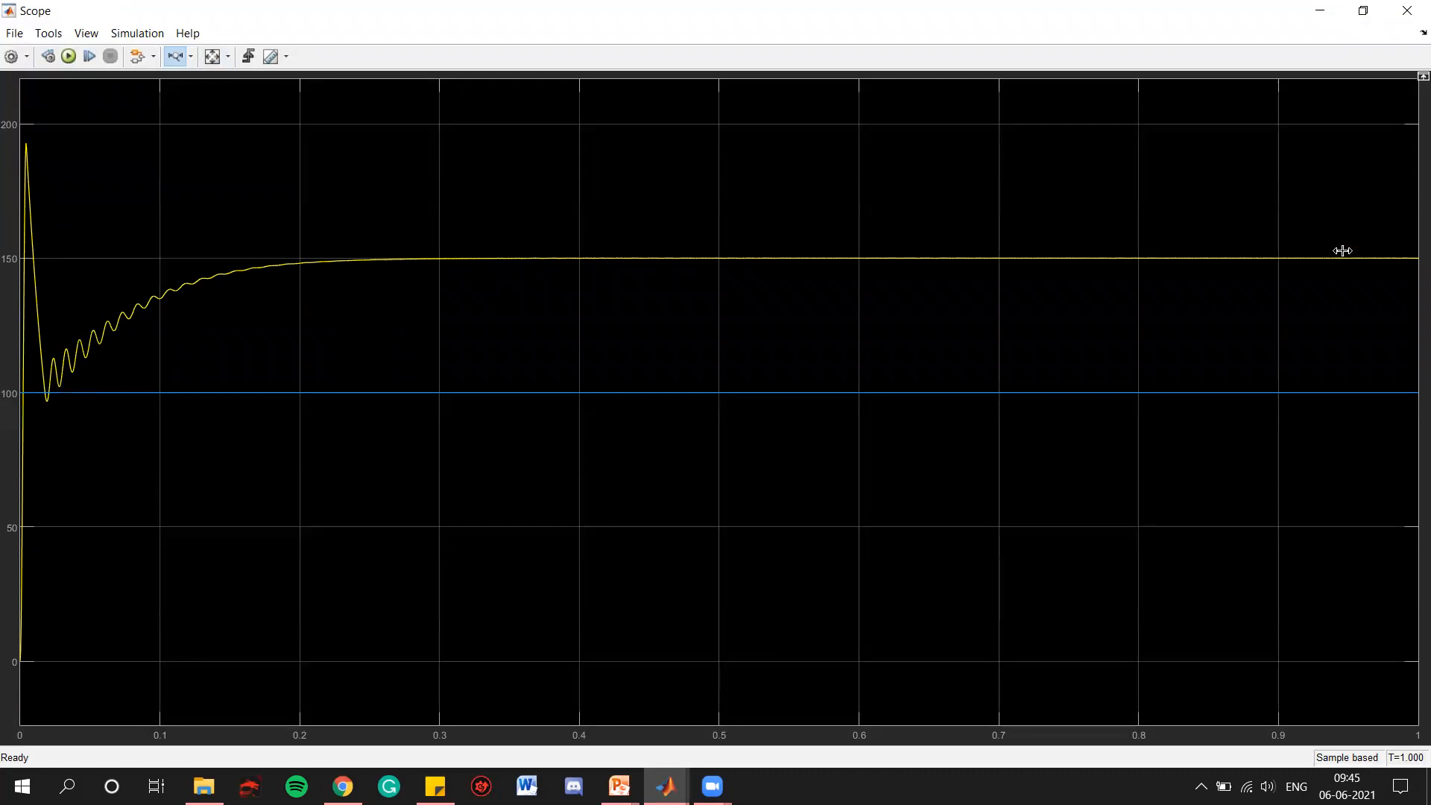
{"action": "left_click", "coordinate": [193, 58]}
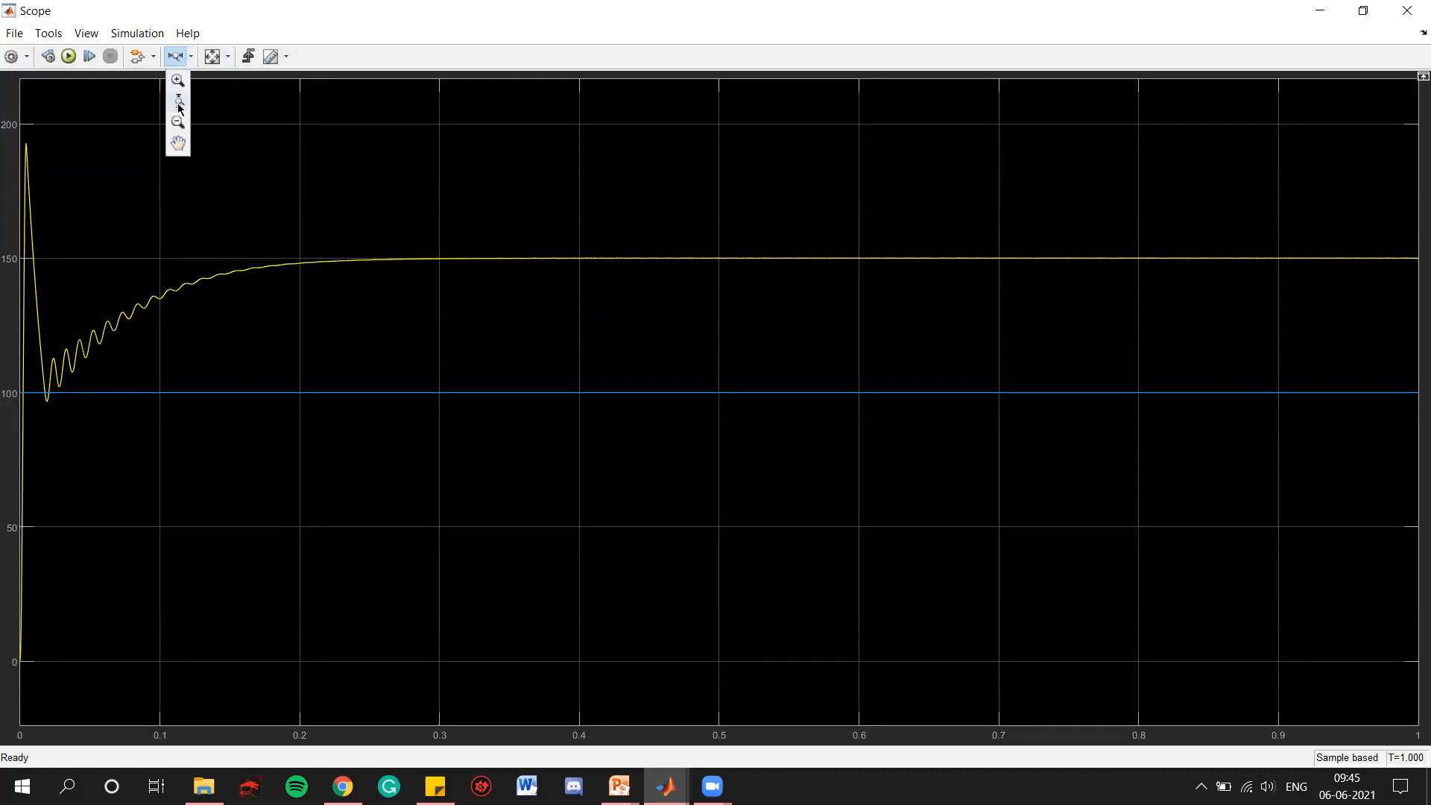
{"action": "left_click", "coordinate": [177, 116]}
{"action": "left_click_drag", "start_coordinate": [1184, 247], "coordinate": [1188, 418]}
{"action": "left_click", "coordinate": [1408, 10]}
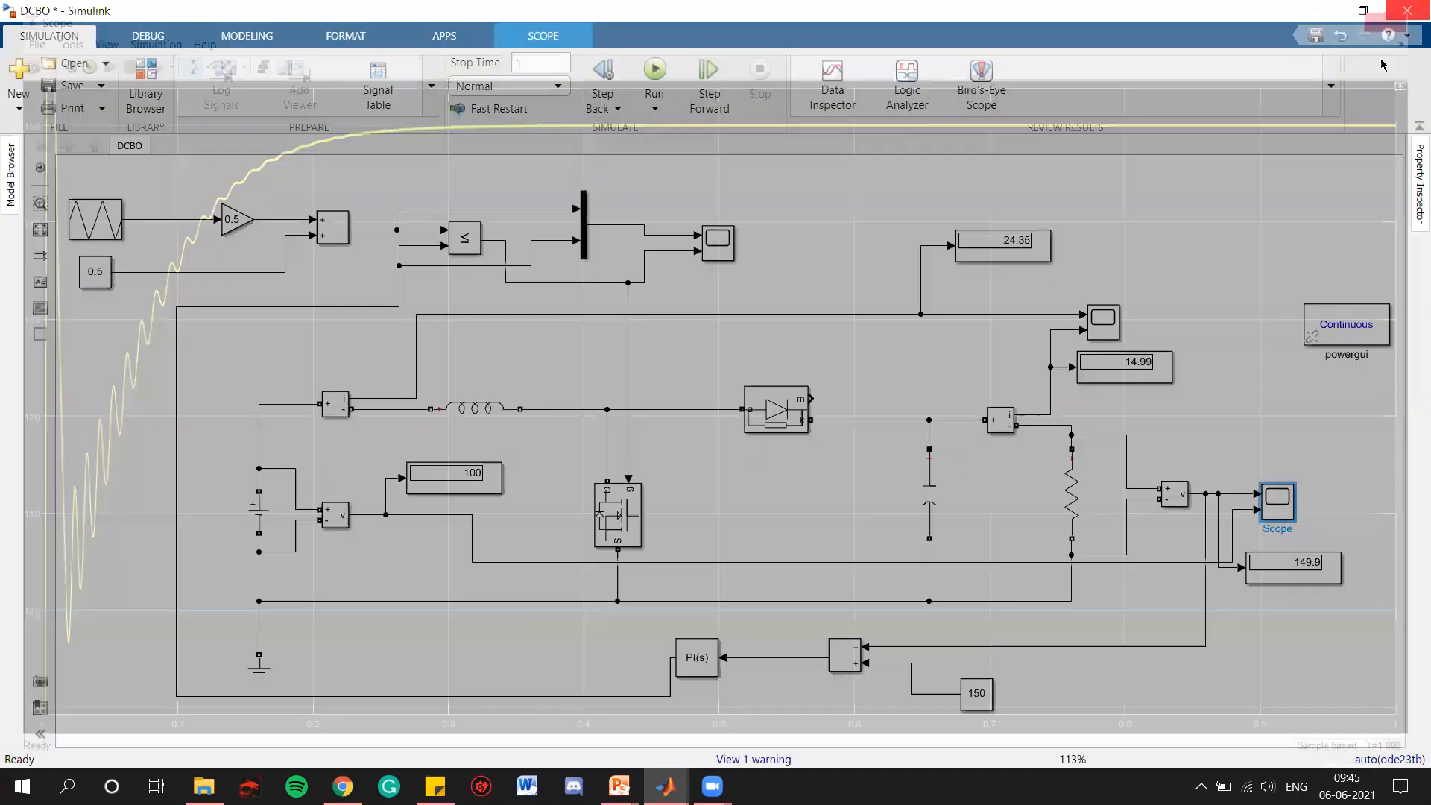
Open the carrier and gate signal scope, fit its axes, zoom vertically in on the settled PI controller output, and close it
{"action": "left_click", "coordinate": [720, 250]}
{"action": "double_click", "coordinate": [720, 250]}
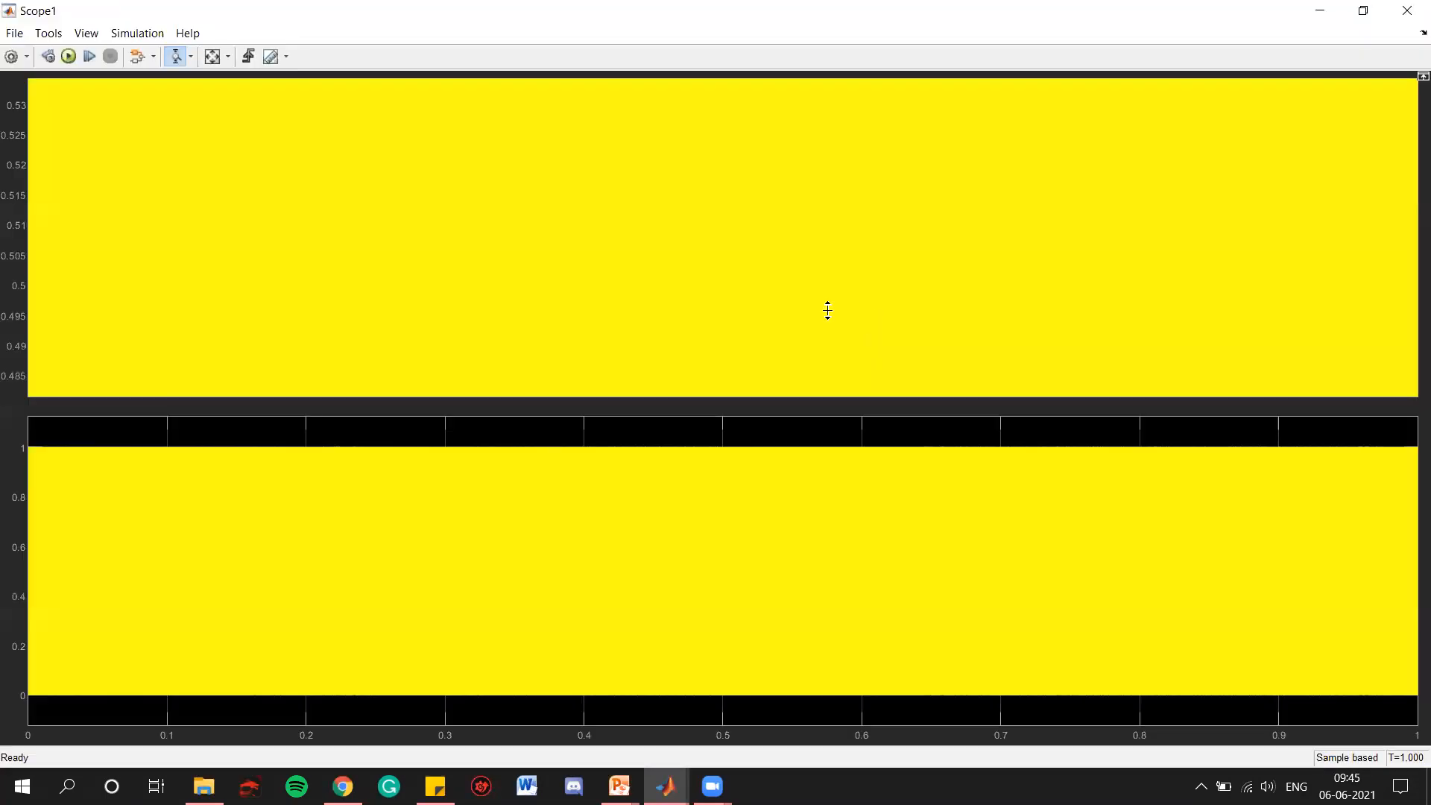
{"action": "left_click", "coordinate": [213, 57]}
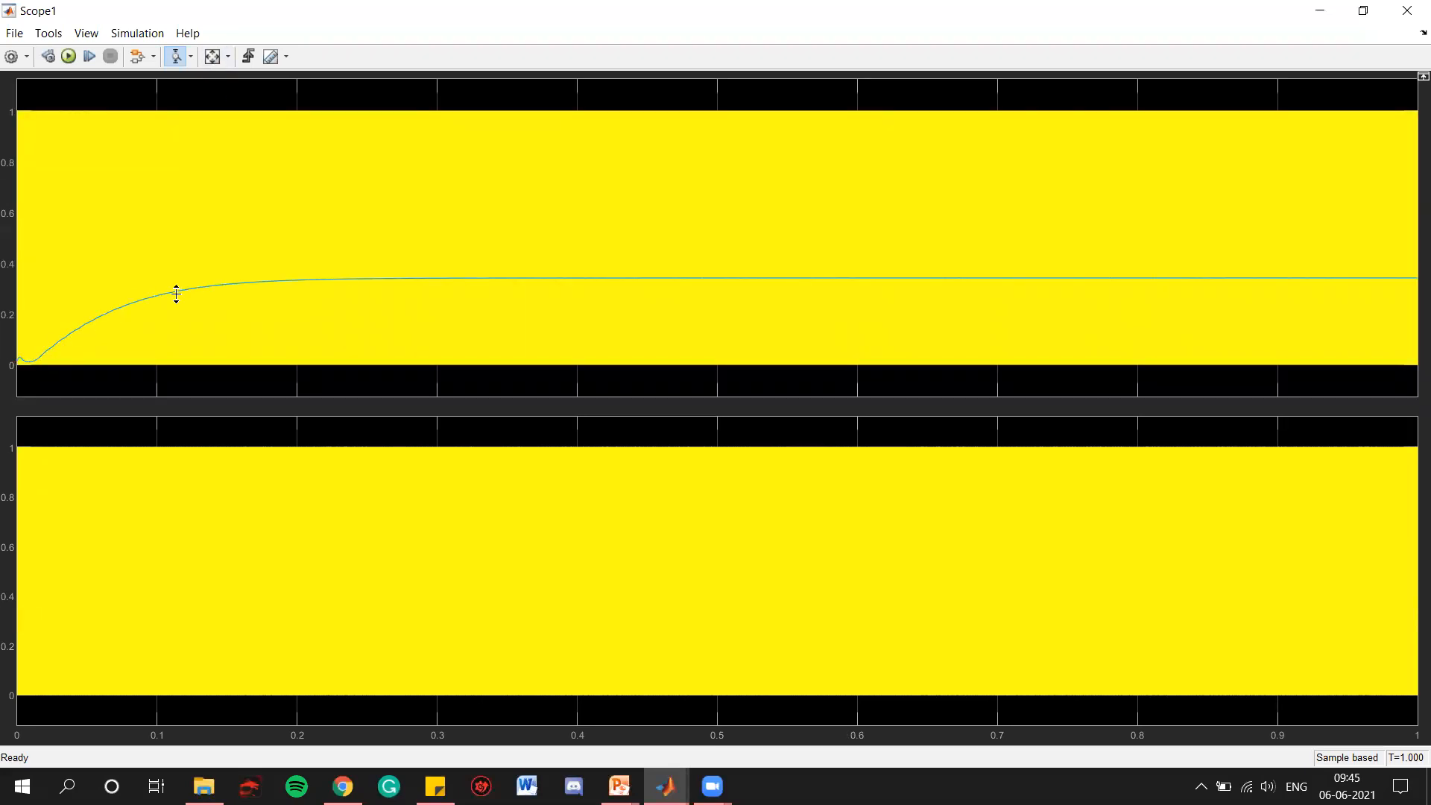
{"action": "left_click_drag", "start_coordinate": [603, 271], "coordinate": [604, 293]}
{"action": "left_click_drag", "start_coordinate": [824, 158], "coordinate": [825, 201]}
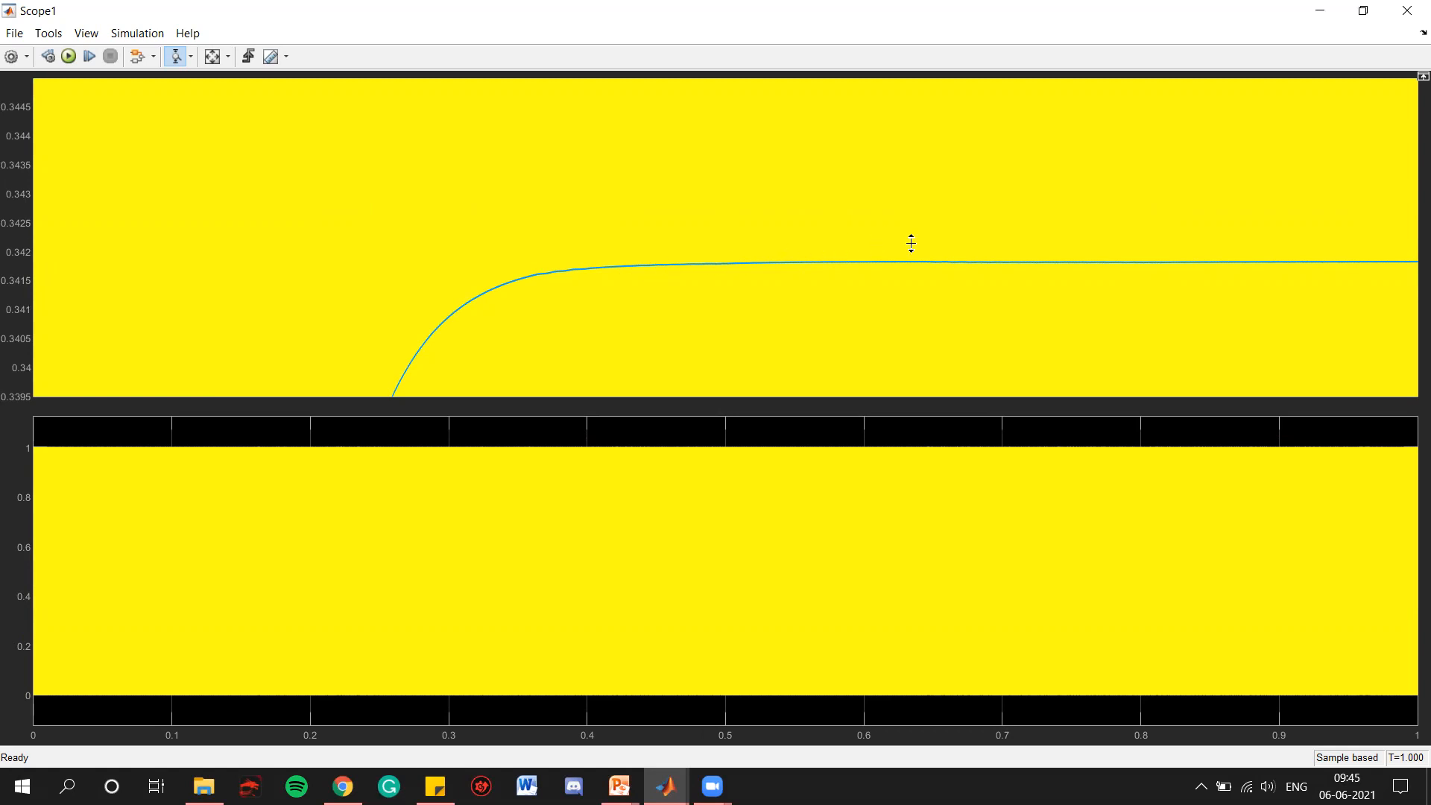
{"action": "left_click_drag", "start_coordinate": [996, 251], "coordinate": [999, 272]}
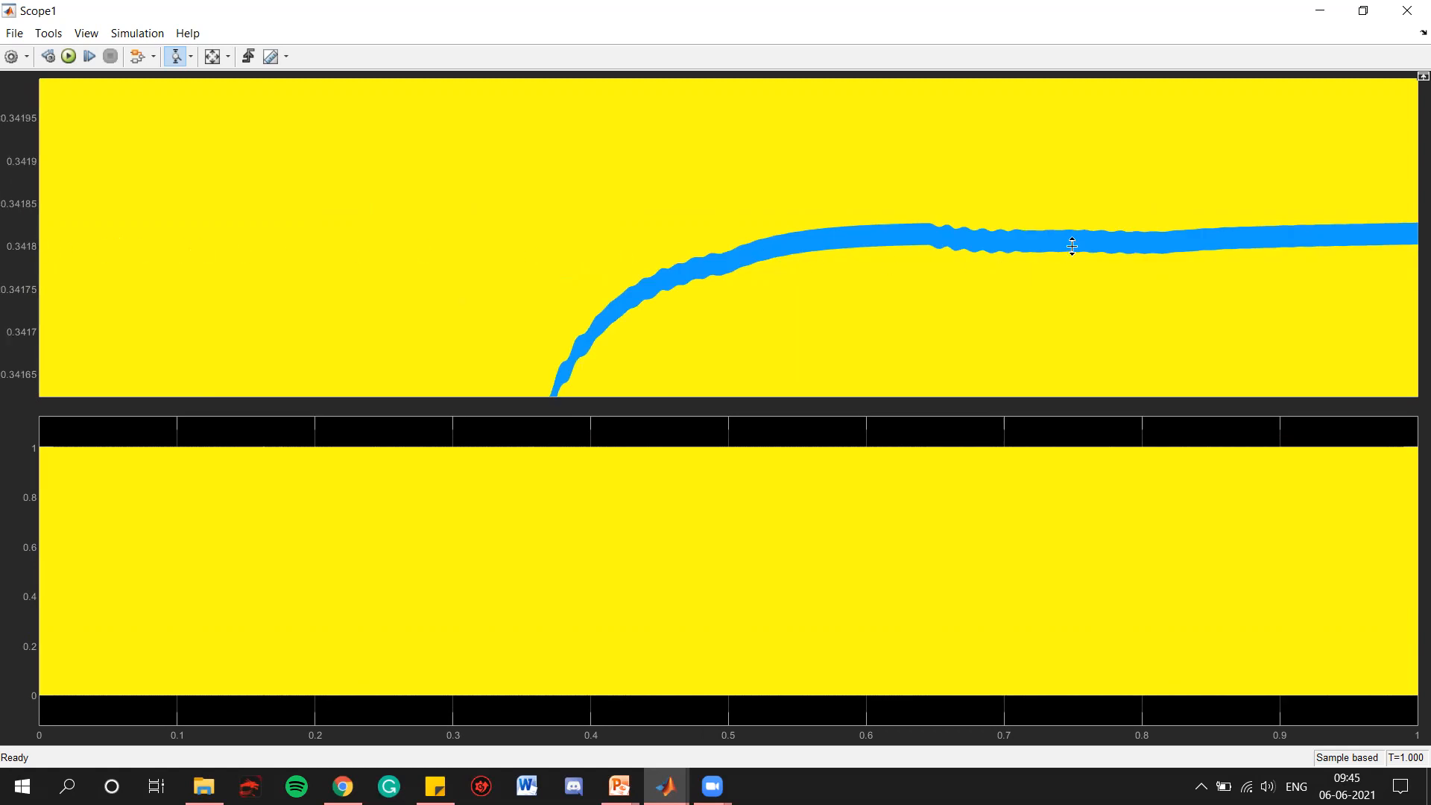
{"action": "left_click", "coordinate": [1406, 10]}
{"action": "left_click", "coordinate": [1250, 229]}
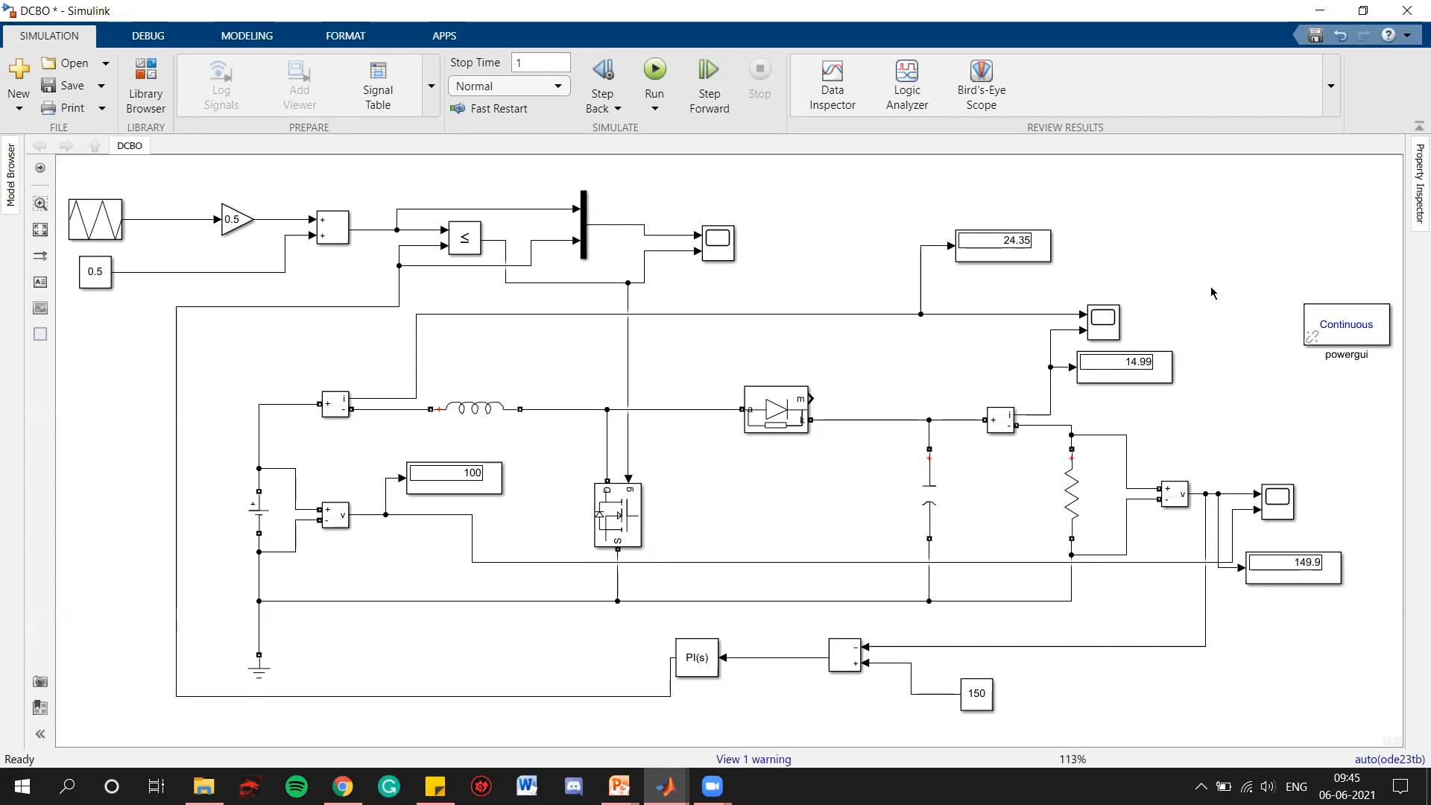
Set the DC voltage source amplitude to 80 V and run the simulation
{"action": "left_click", "coordinate": [263, 512]}
{"action": "double_click", "coordinate": [262, 513]}
{"action": "double_click", "coordinate": [422, 515]}
{"action": "key", "text": "BackSpace"}
{"action": "type", "text": "80"}
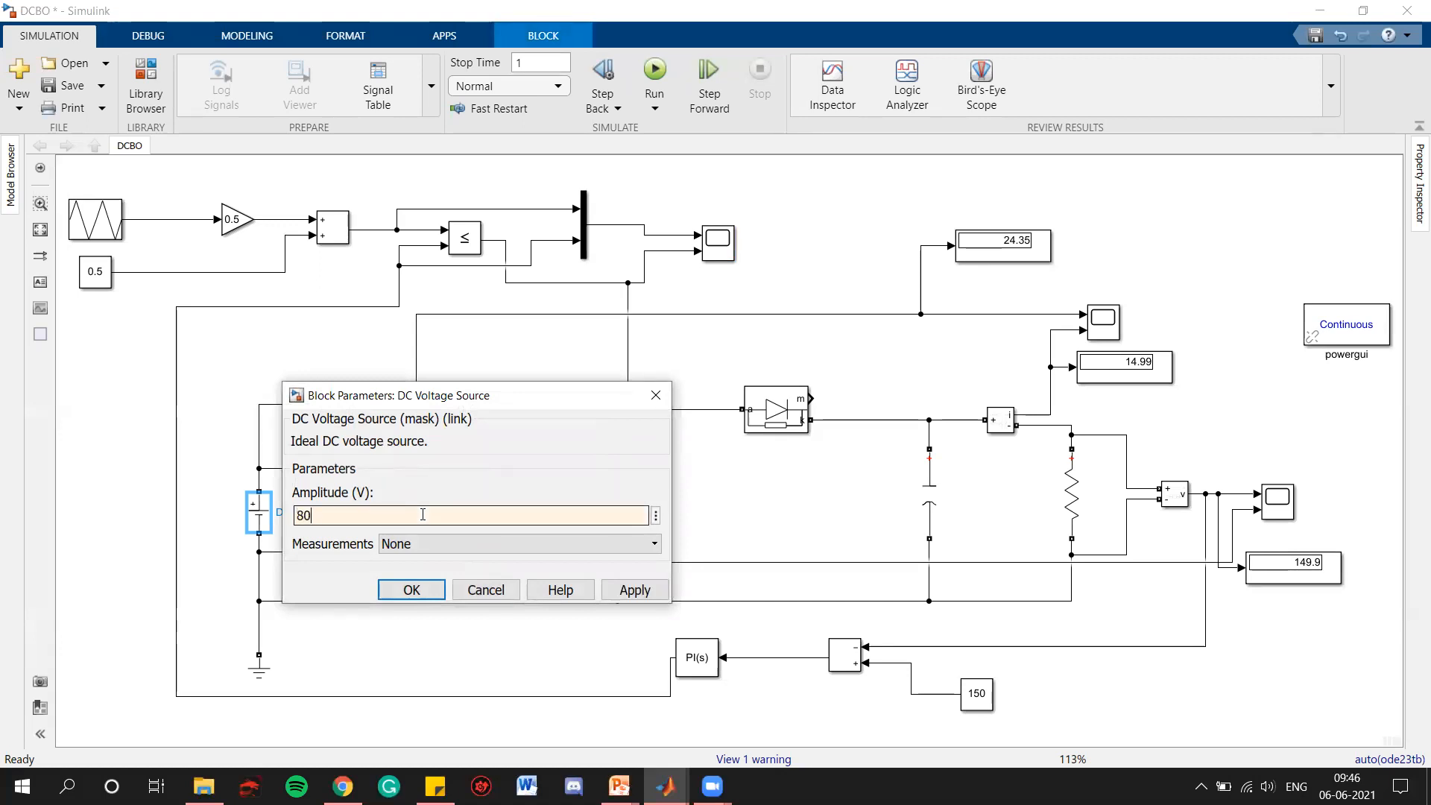
{"action": "left_click", "coordinate": [635, 590]}
{"action": "left_click", "coordinate": [411, 590]}
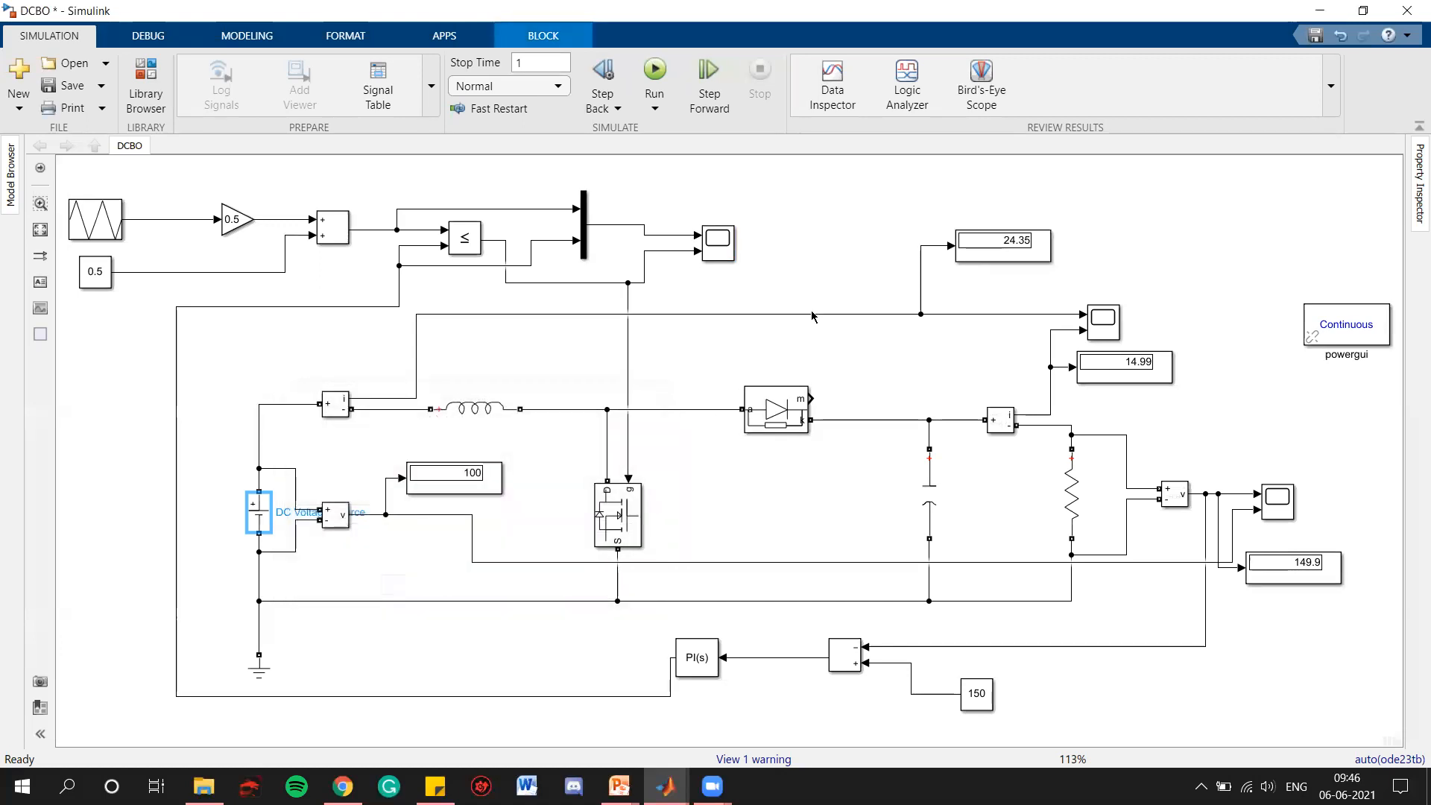
{"action": "left_click", "coordinate": [655, 70]}
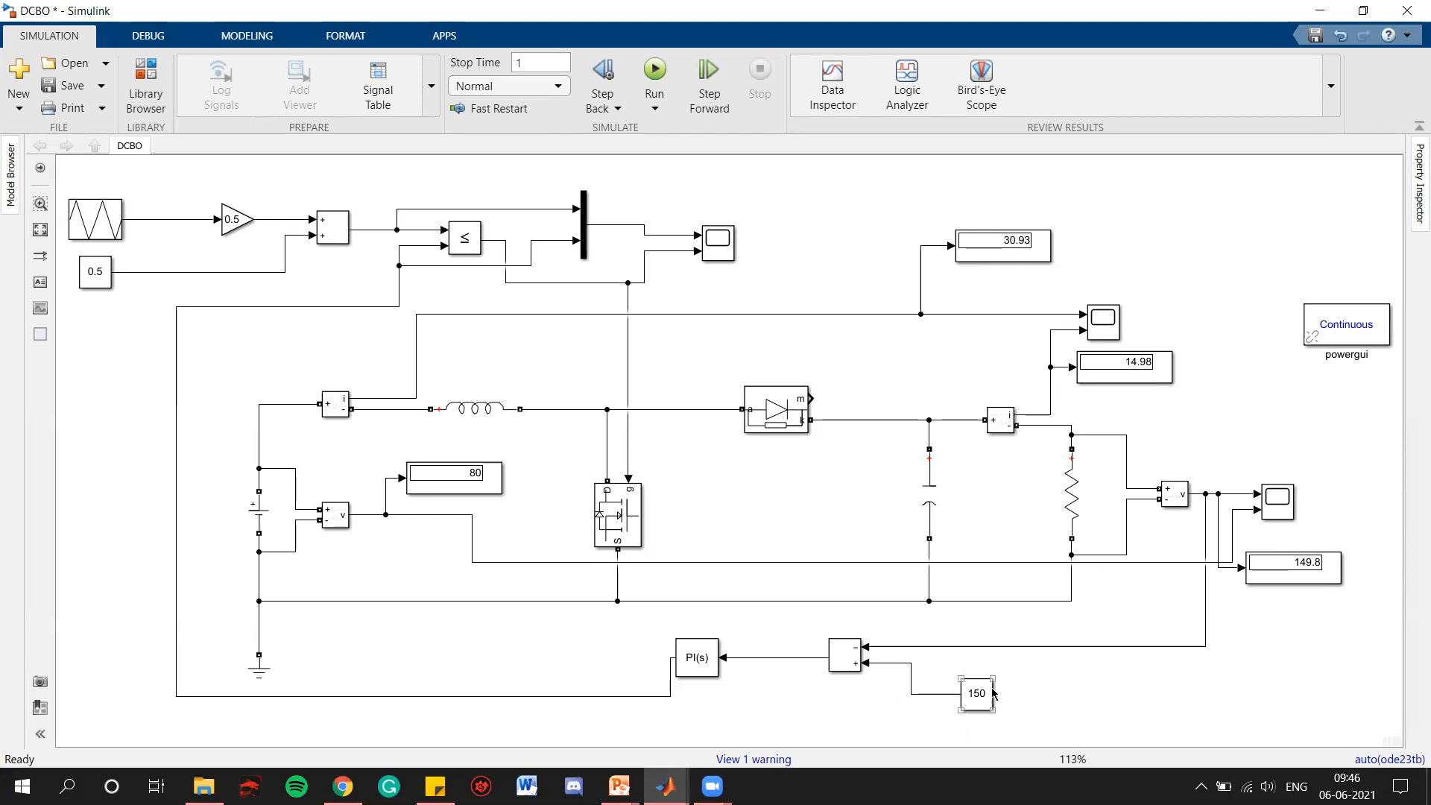
{"action": "left_click", "coordinate": [1298, 567]}
{"action": "left_click", "coordinate": [718, 244]}
{"action": "left_click", "coordinate": [504, 534]}
{"action": "left_click", "coordinate": [258, 513]}
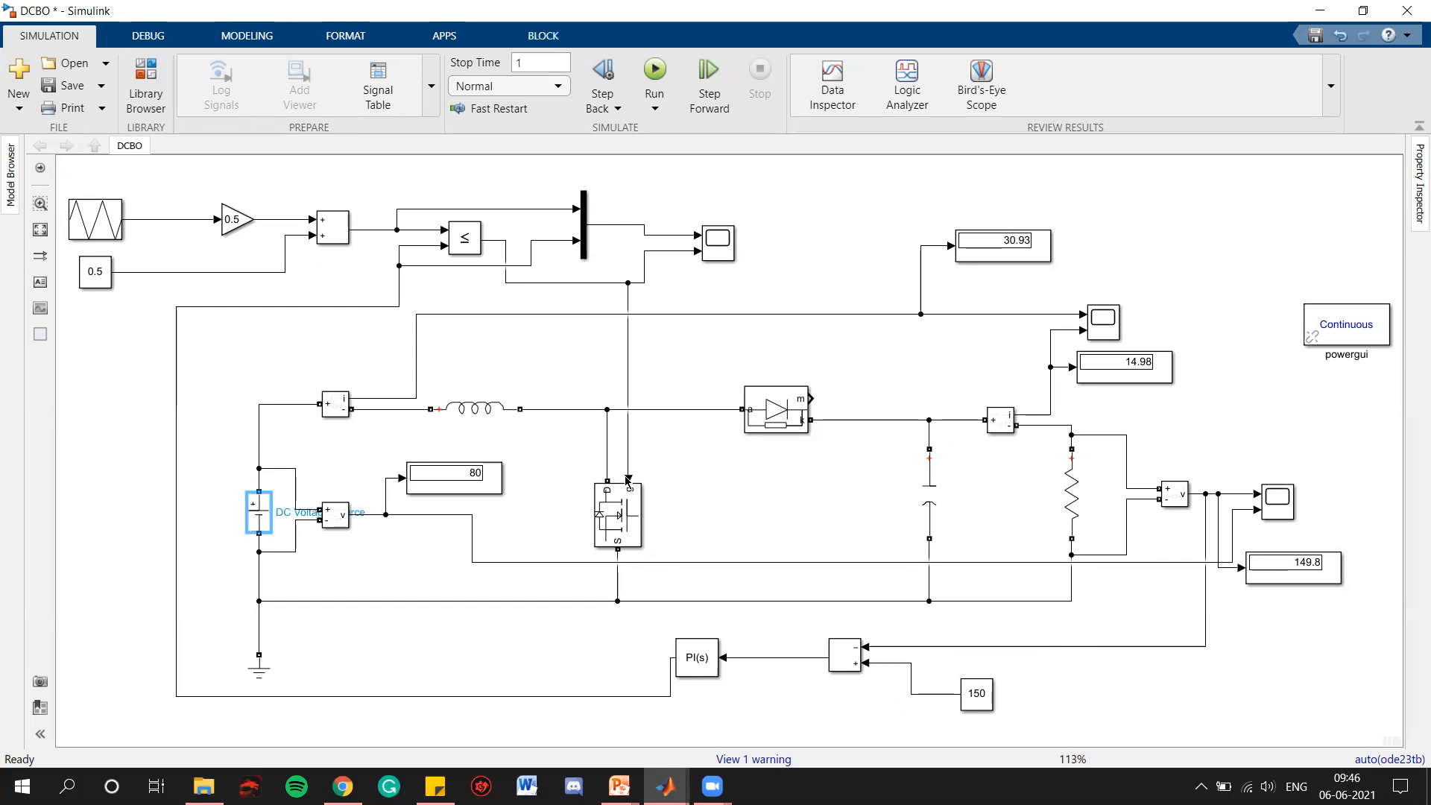
{"action": "left_click", "coordinate": [707, 495]}
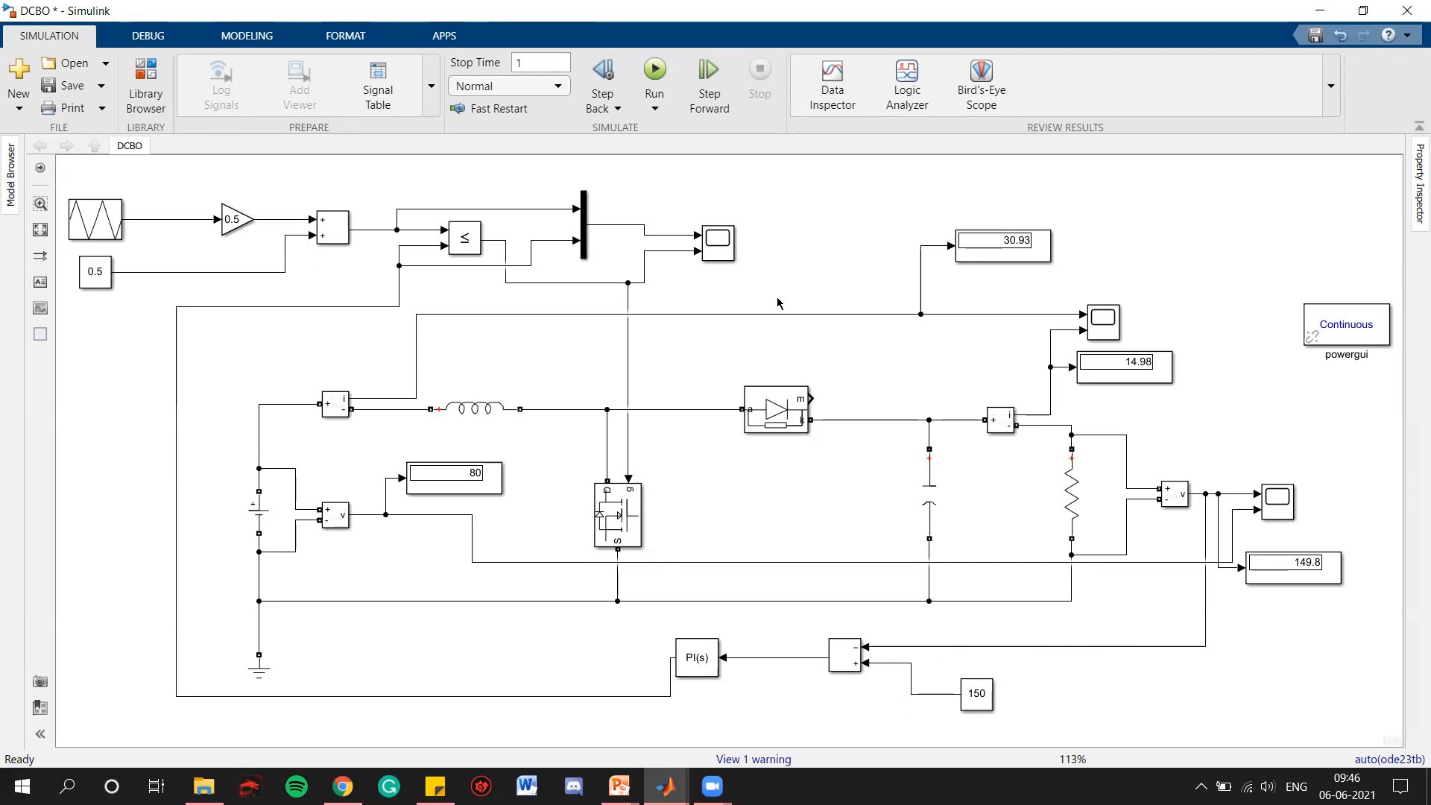
Examine the PI controller output in Scope1 for the 80 V input, zooming vertically around 0.478, then refit the axes and close the scope
{"action": "double_click", "coordinate": [720, 249]}
{"action": "left_click", "coordinate": [211, 58]}
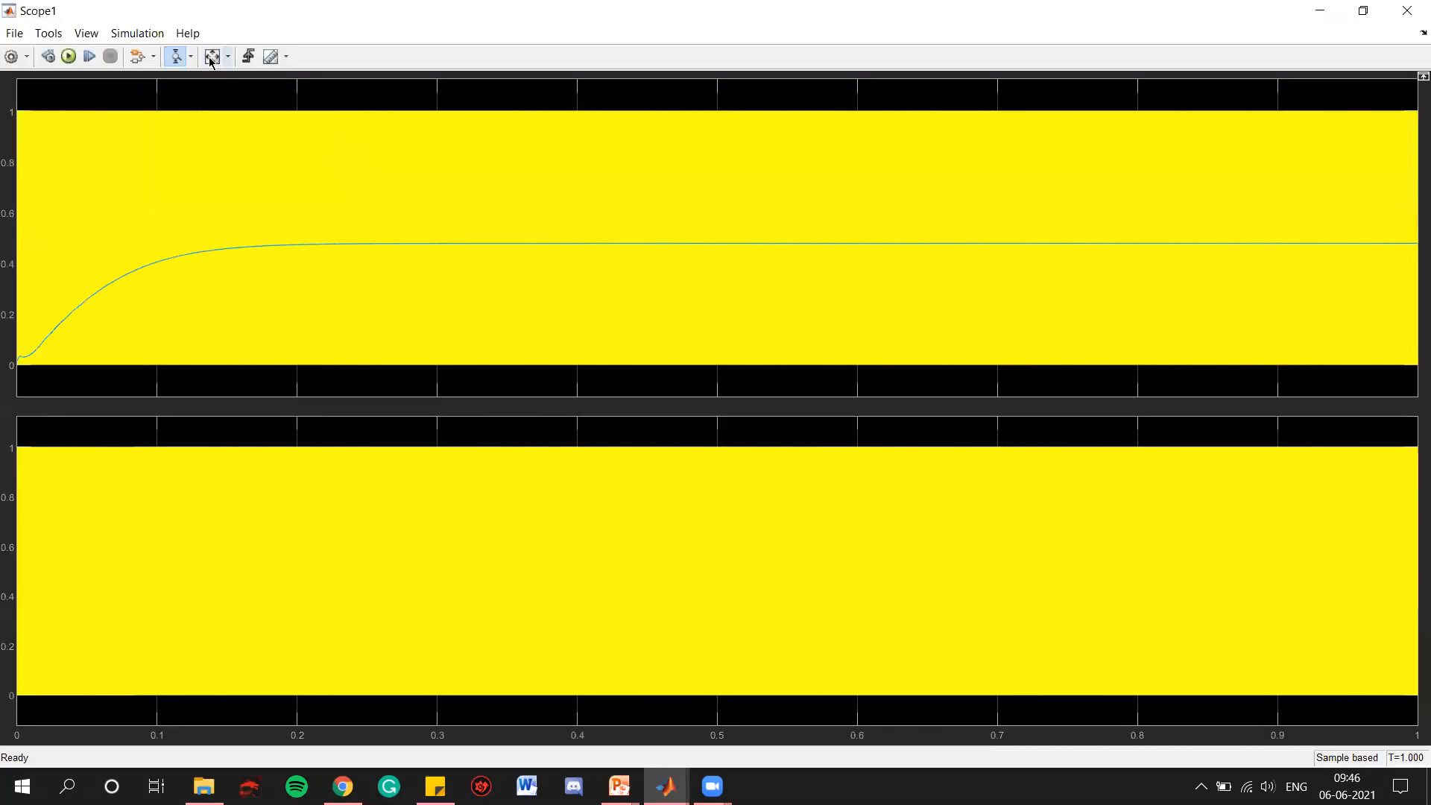
{"action": "left_click", "coordinate": [520, 230]}
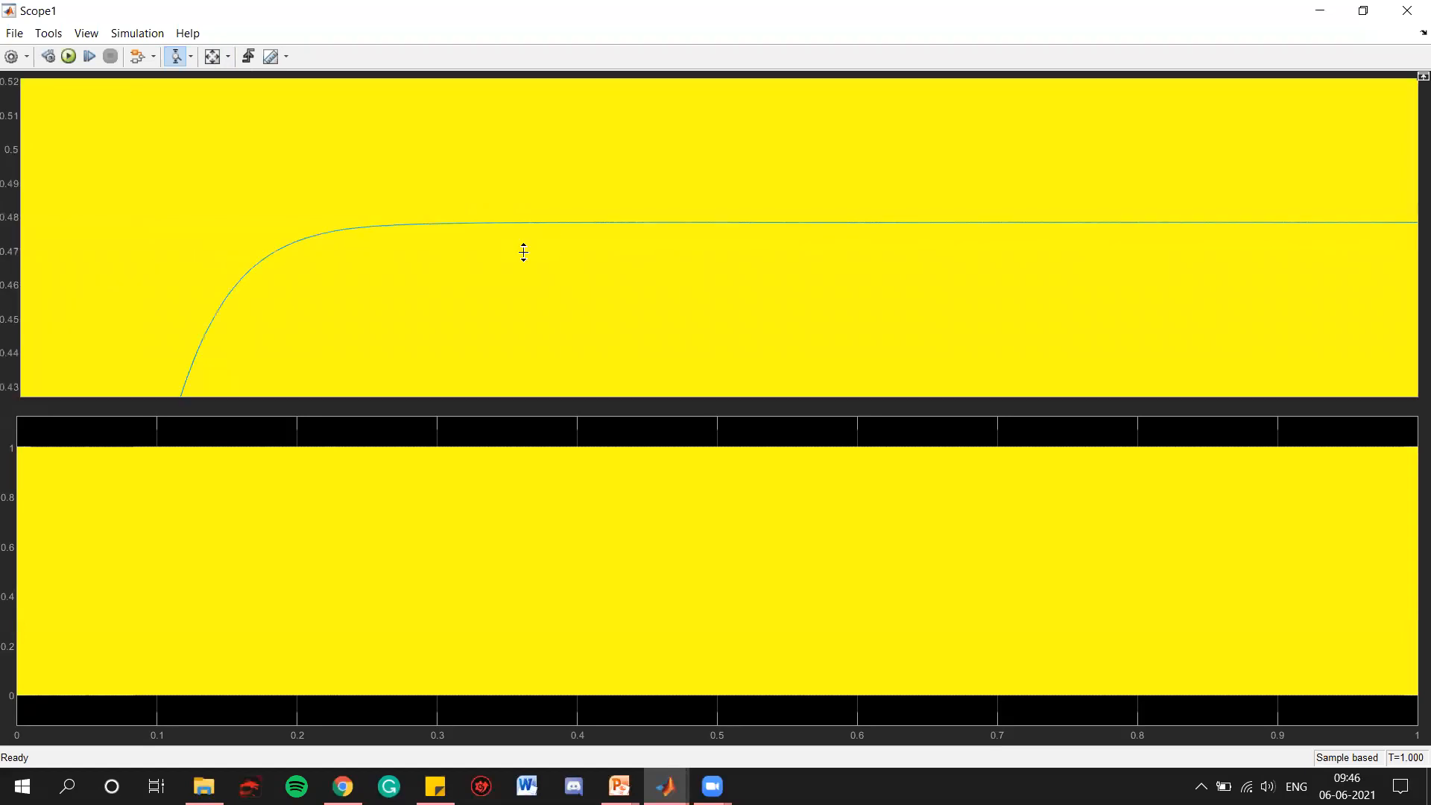
{"action": "left_click", "coordinate": [611, 222]}
{"action": "left_click_drag", "start_coordinate": [713, 159], "coordinate": [716, 182]}
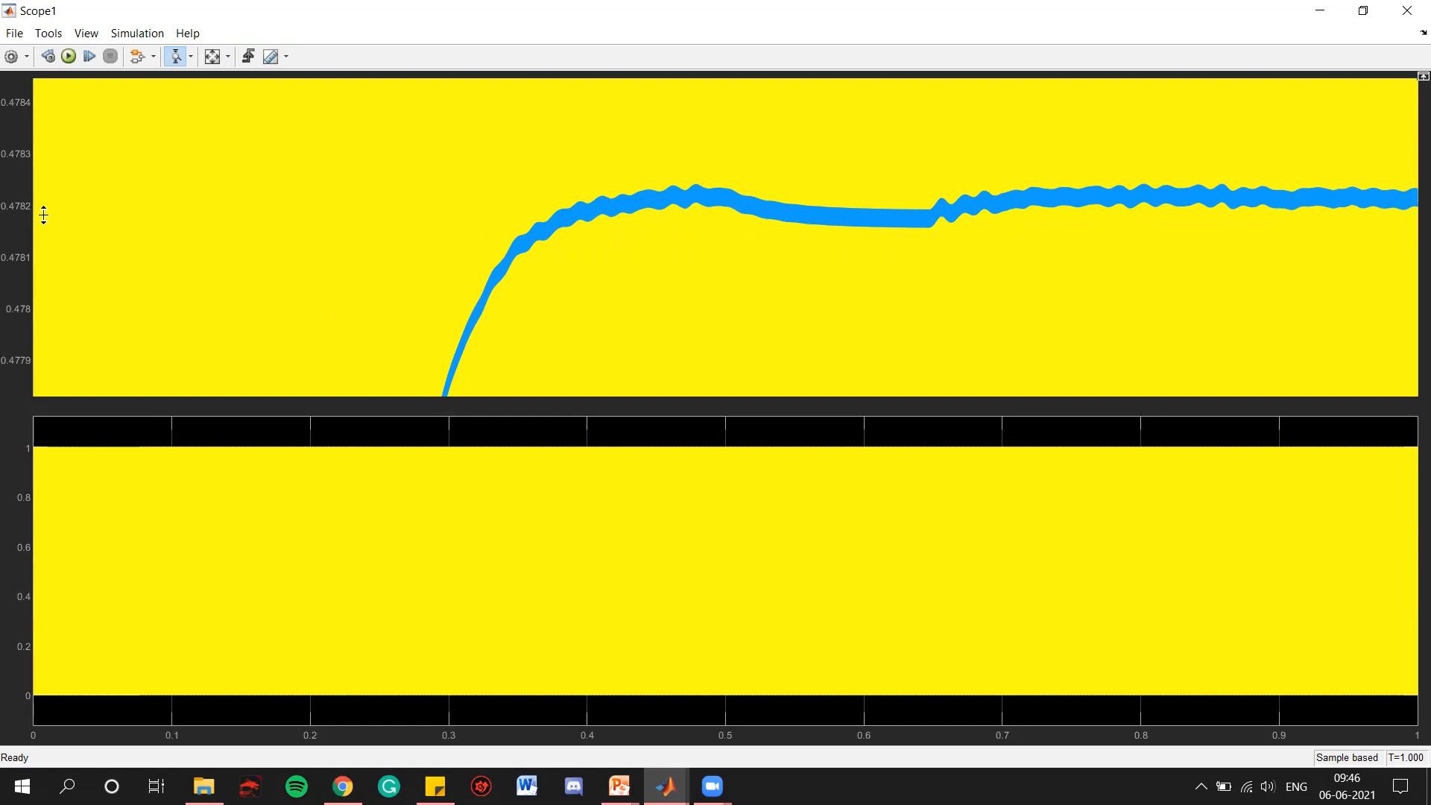
{"action": "left_click", "coordinate": [213, 58]}
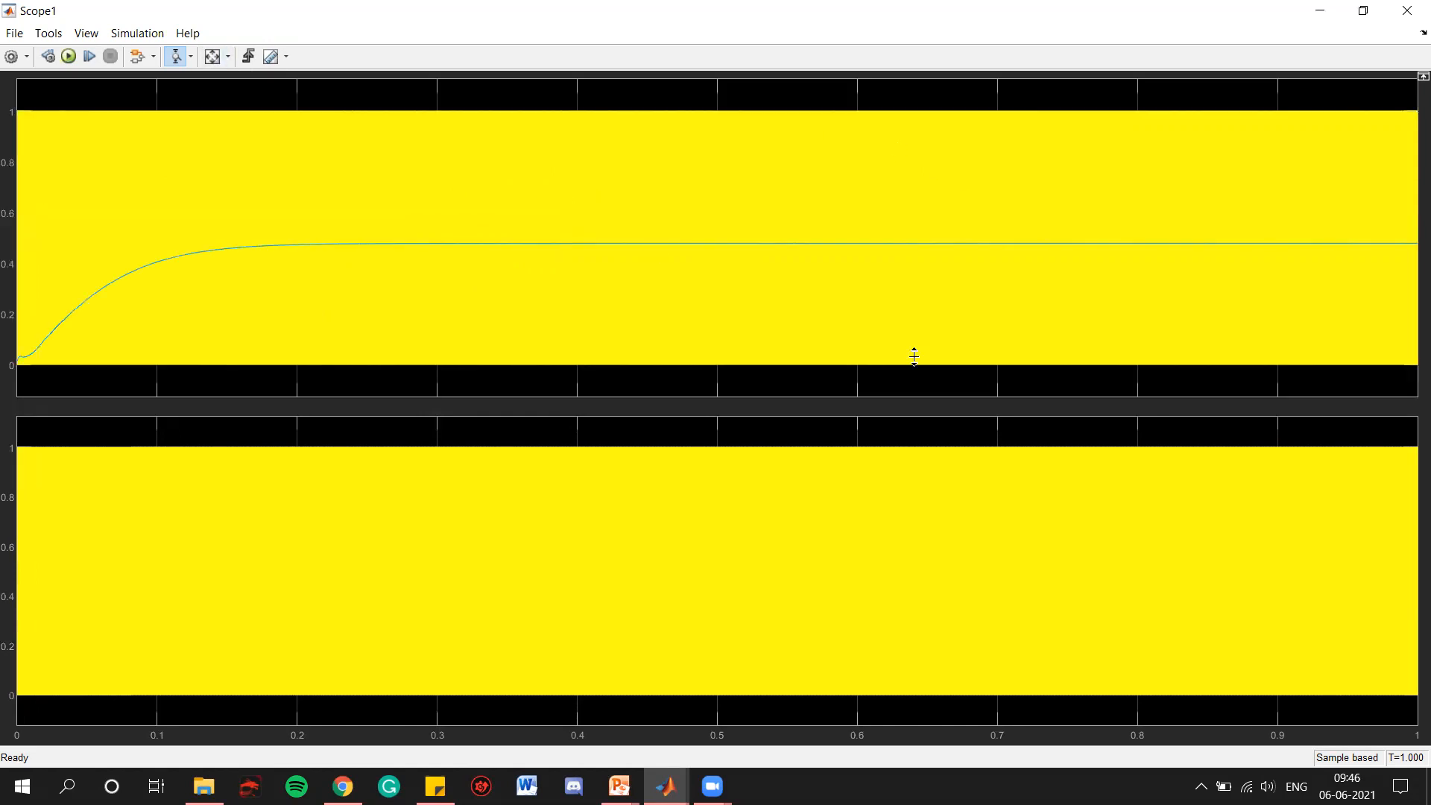
{"action": "left_click", "coordinate": [1408, 18]}
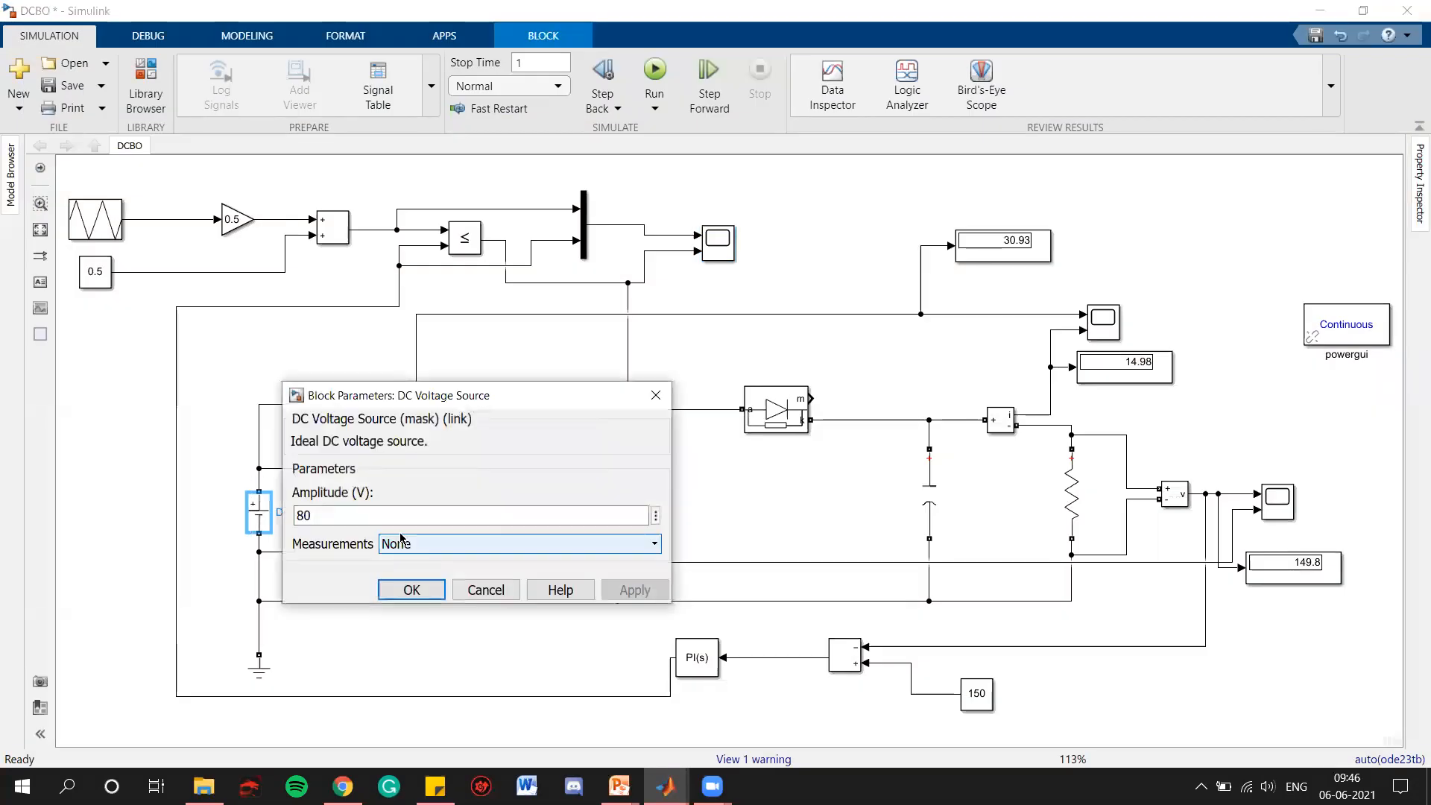
Set the DC voltage source amplitude to 100 V
{"action": "double_click", "coordinate": [397, 516]}
{"action": "type", "text": "100"}
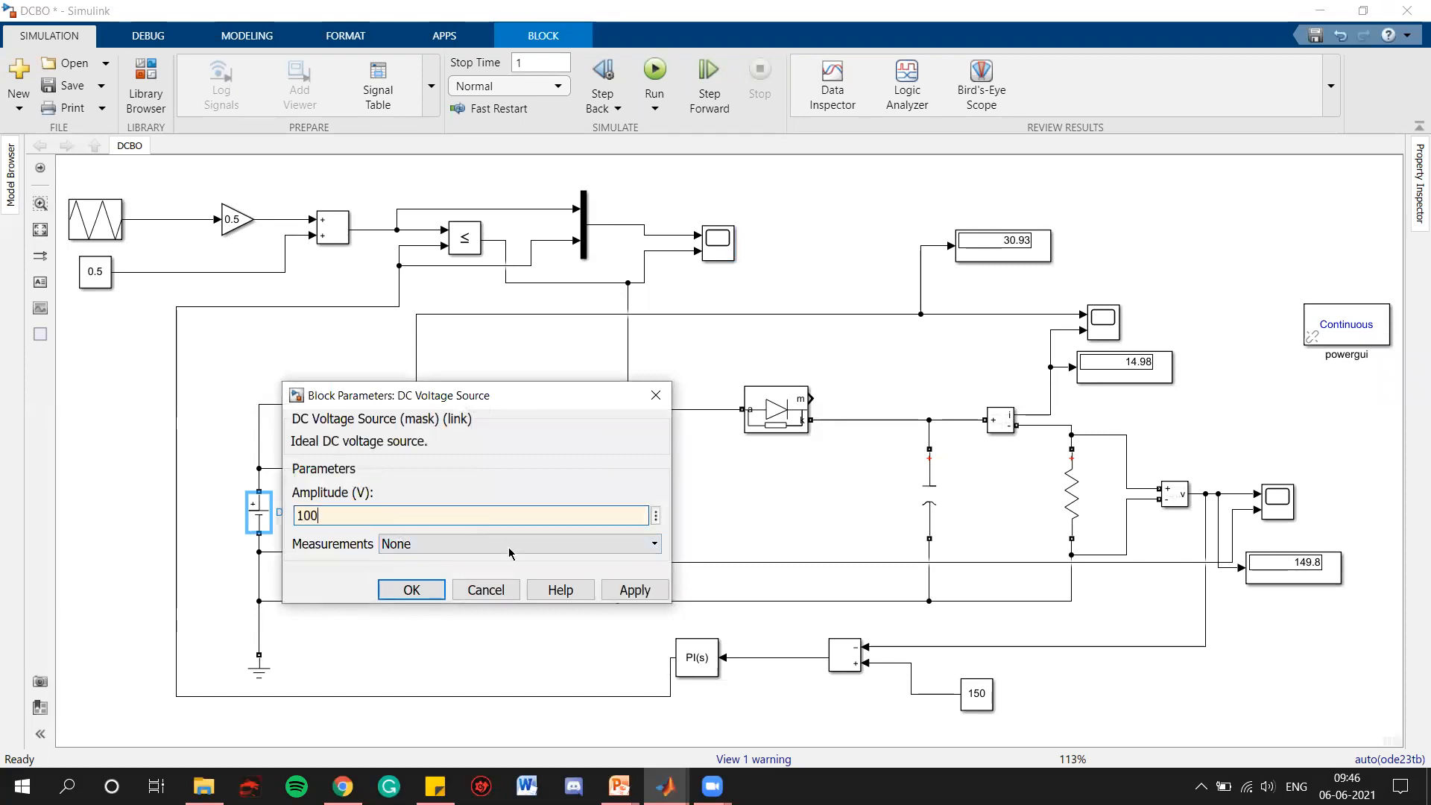
{"action": "left_click", "coordinate": [610, 592]}
{"action": "left_click", "coordinate": [413, 590]}
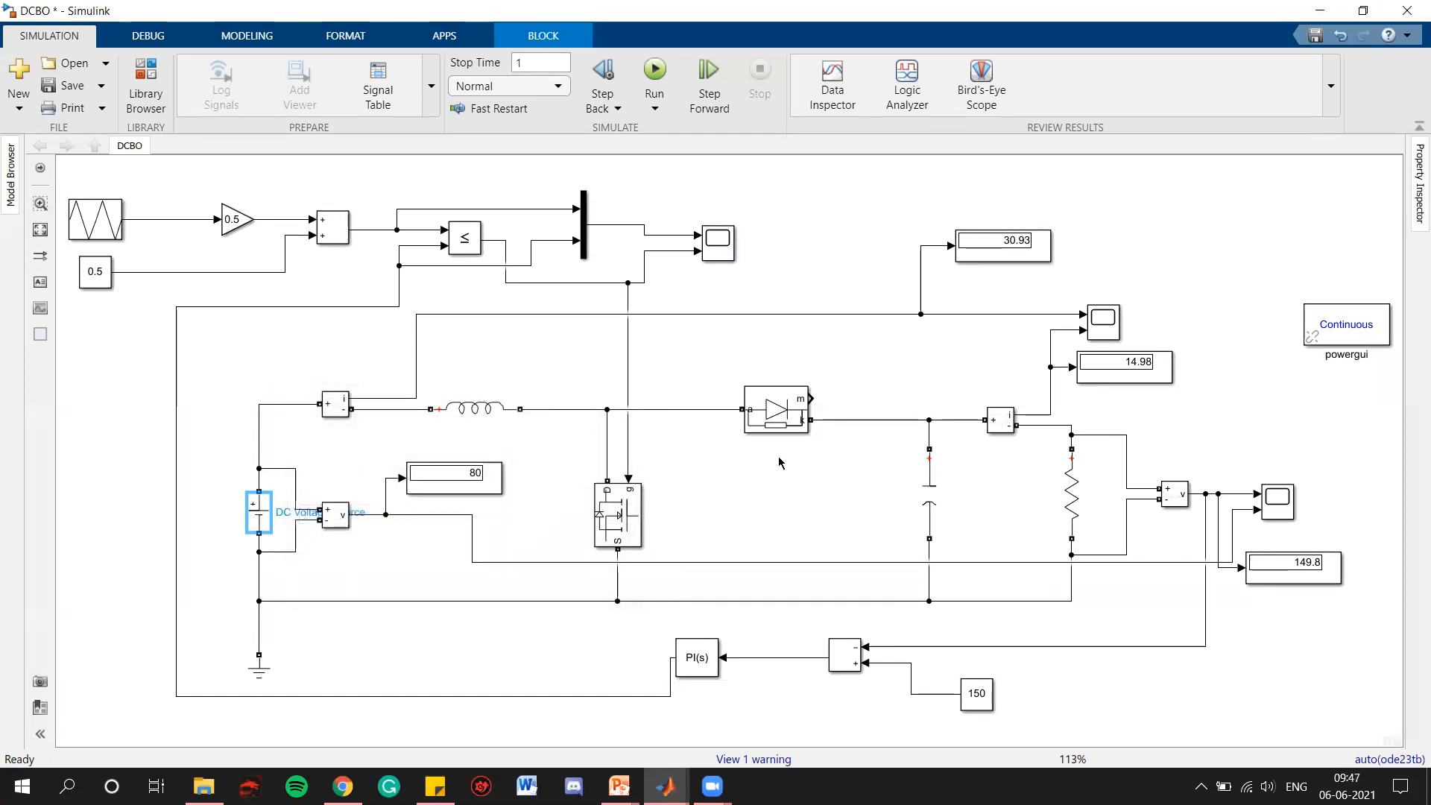
Set the simulation stop time to 1000 and start the simulation
{"action": "left_click", "coordinate": [530, 63]}
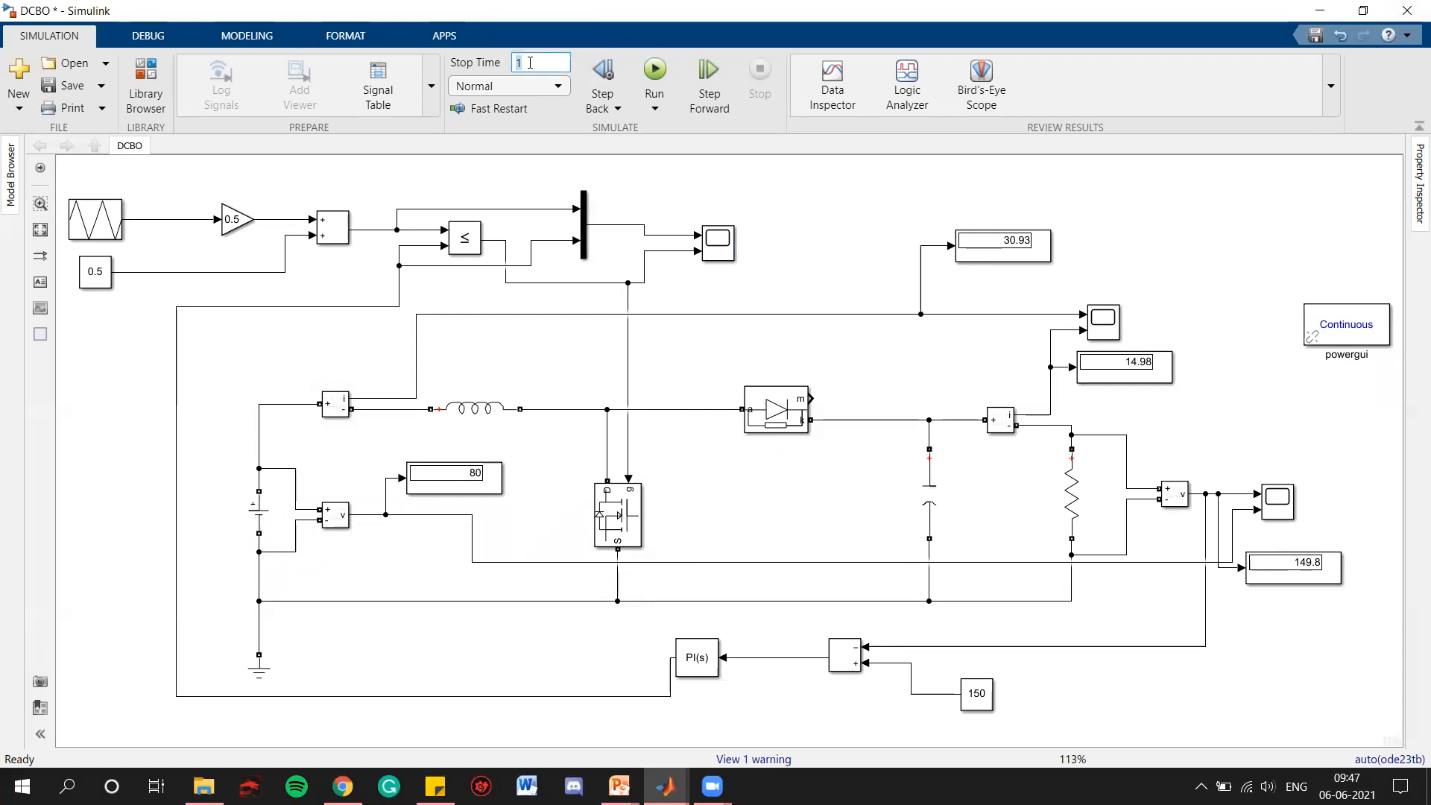
{"action": "left_click", "coordinate": [764, 184]}
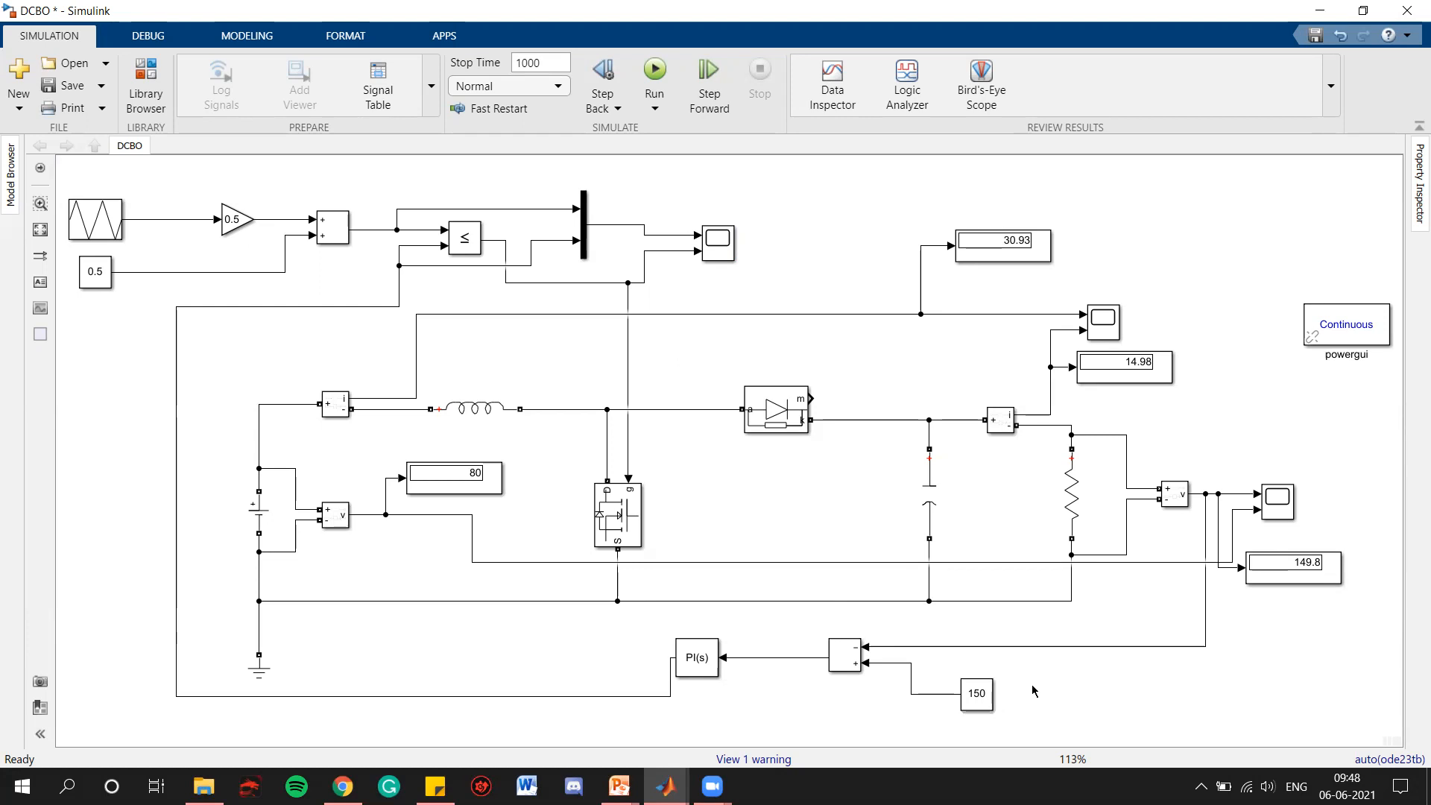
{"action": "left_click", "coordinate": [655, 73]}
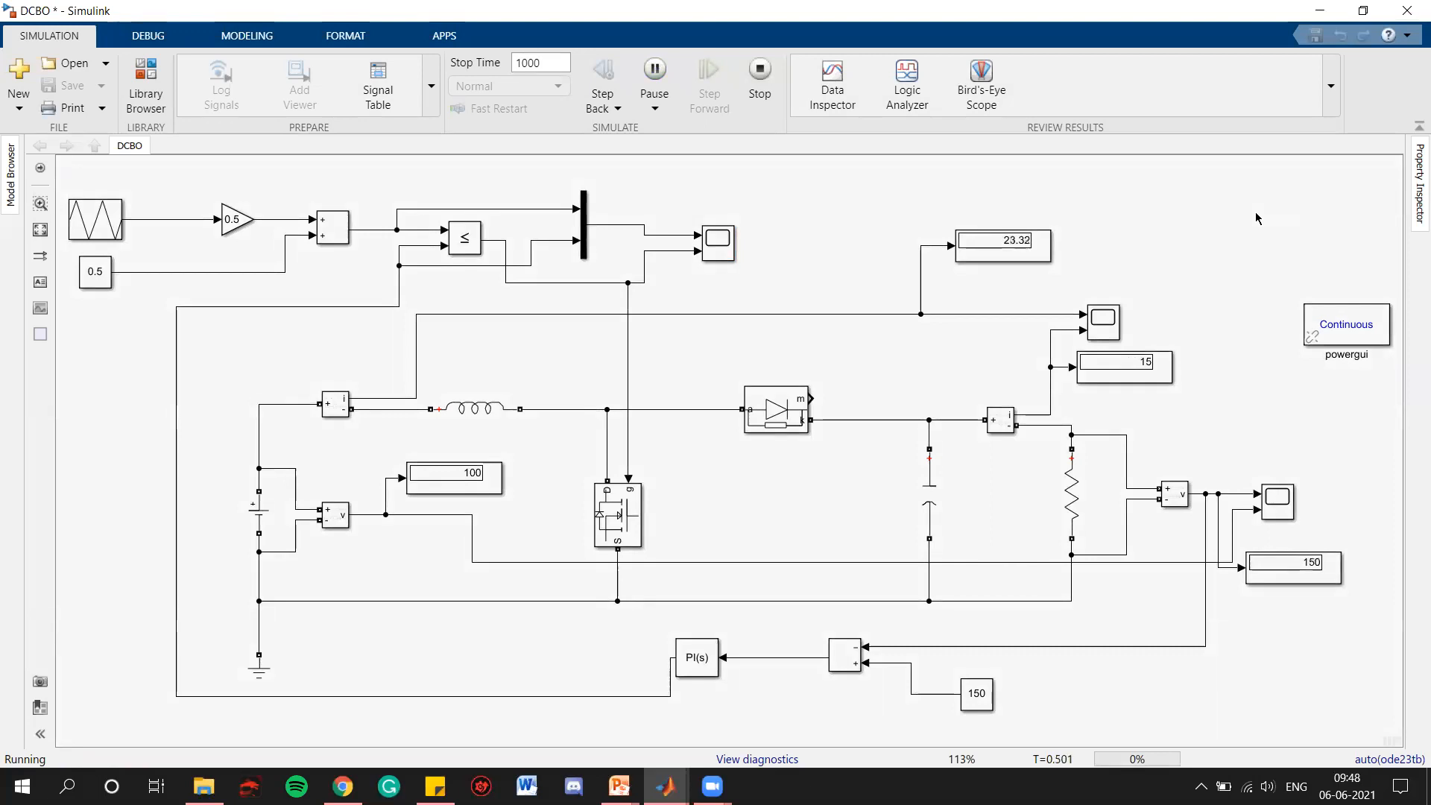
Examine the output and input voltages in the running model's voltage scope, zooming along the time axis around the start-up, then close the scope
{"action": "scroll", "coordinate": [1340, 564], "scroll_direction": "up", "scroll_amount": 4}
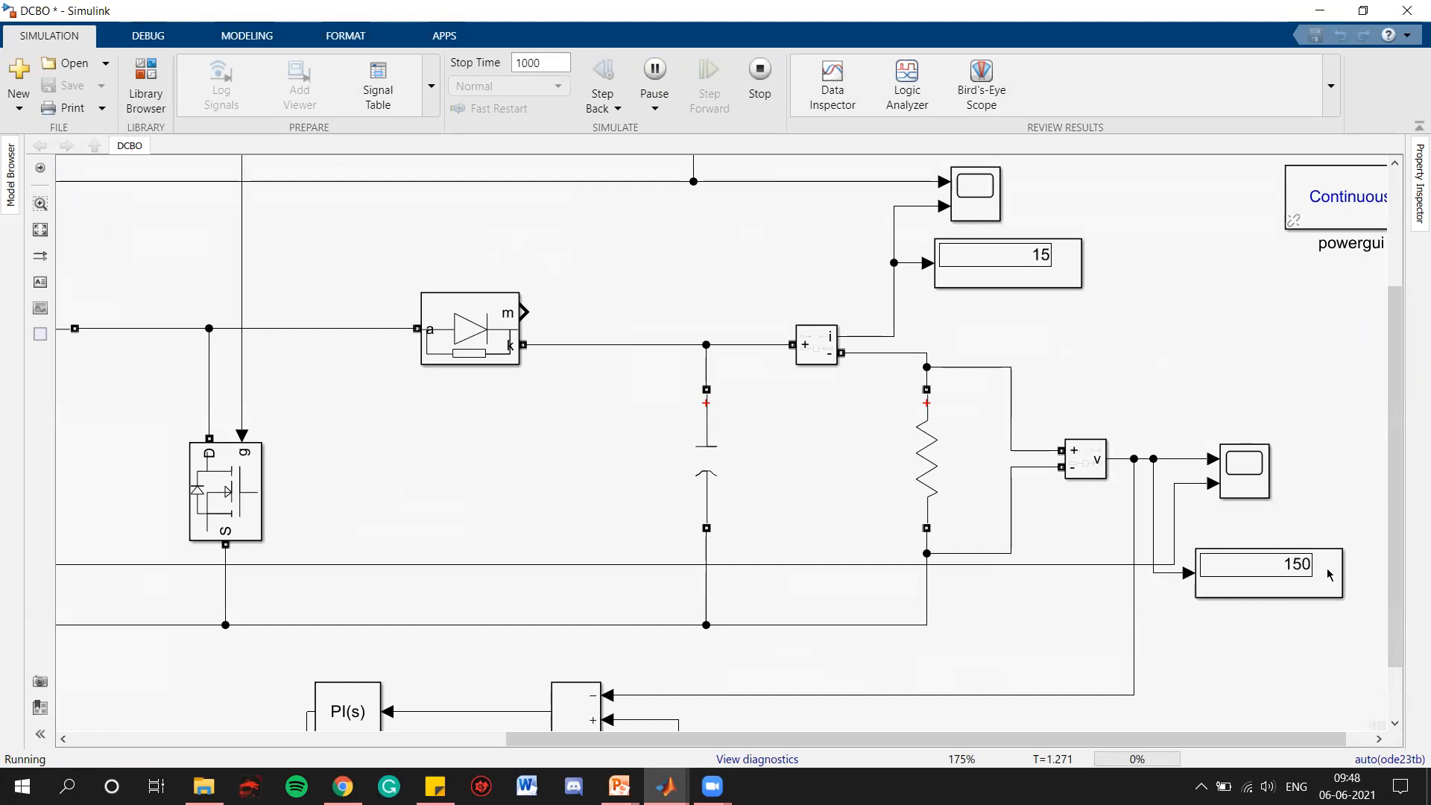
{"action": "left_click", "coordinate": [1265, 469]}
{"action": "double_click", "coordinate": [1265, 469]}
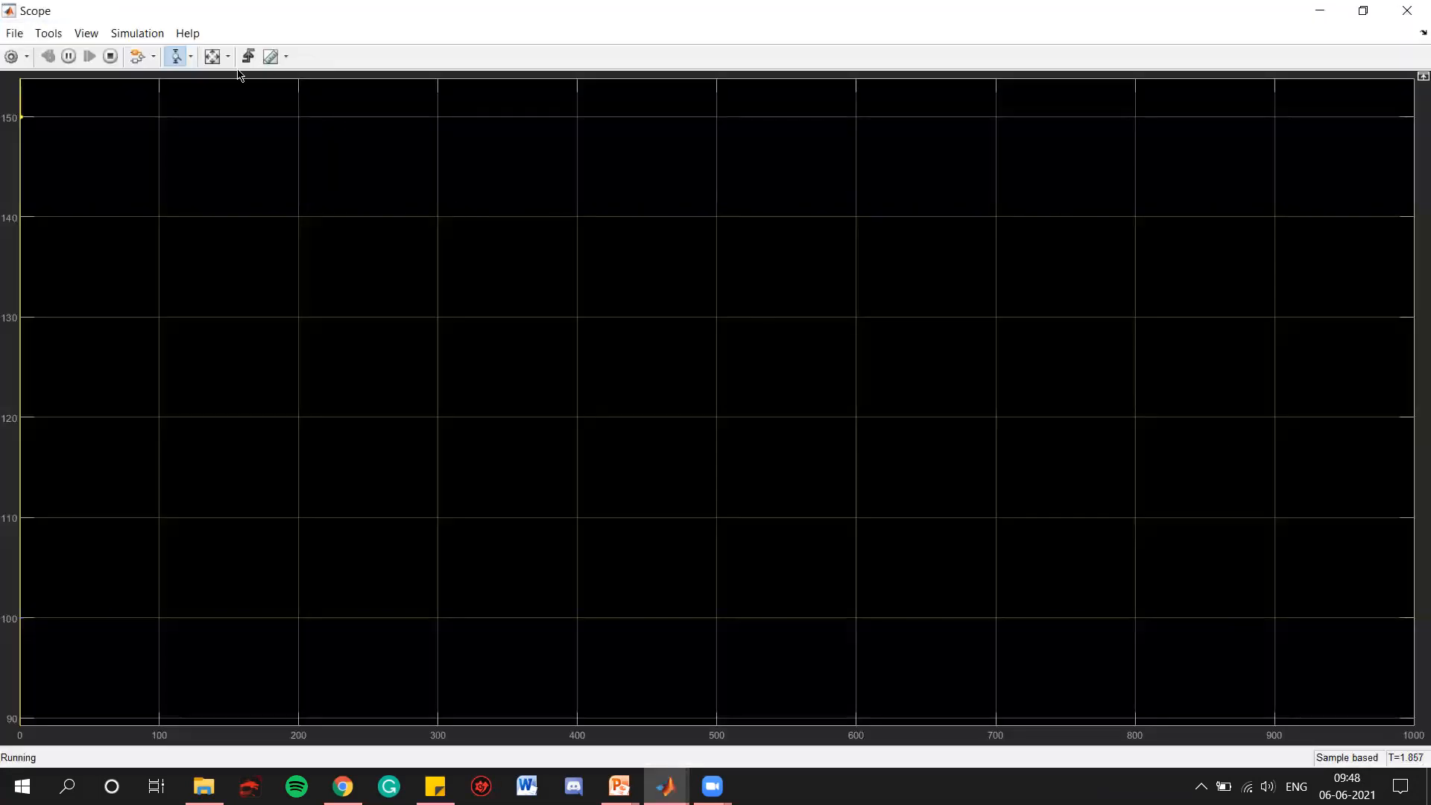
{"action": "left_click", "coordinate": [213, 57]}
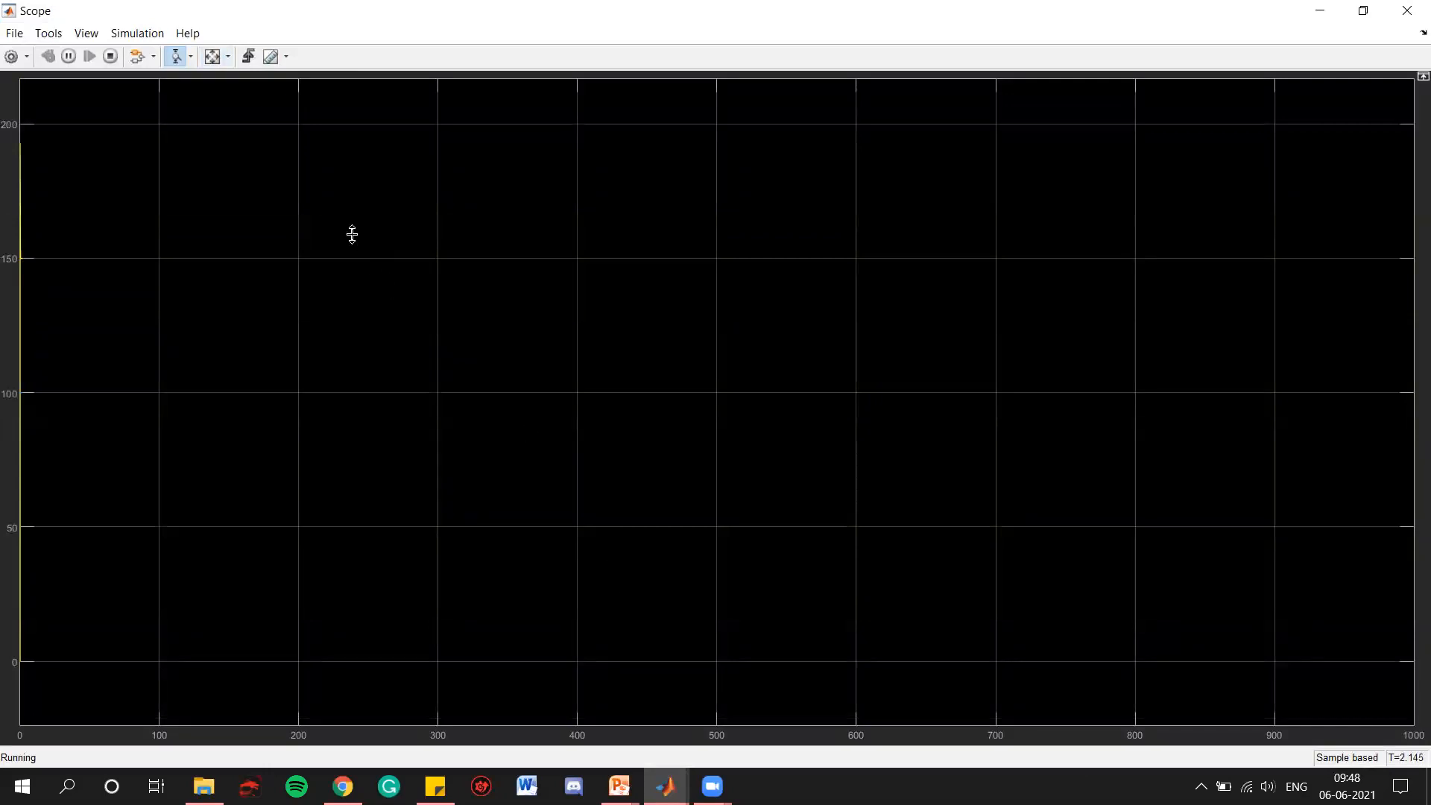
{"action": "left_click", "coordinate": [191, 57]}
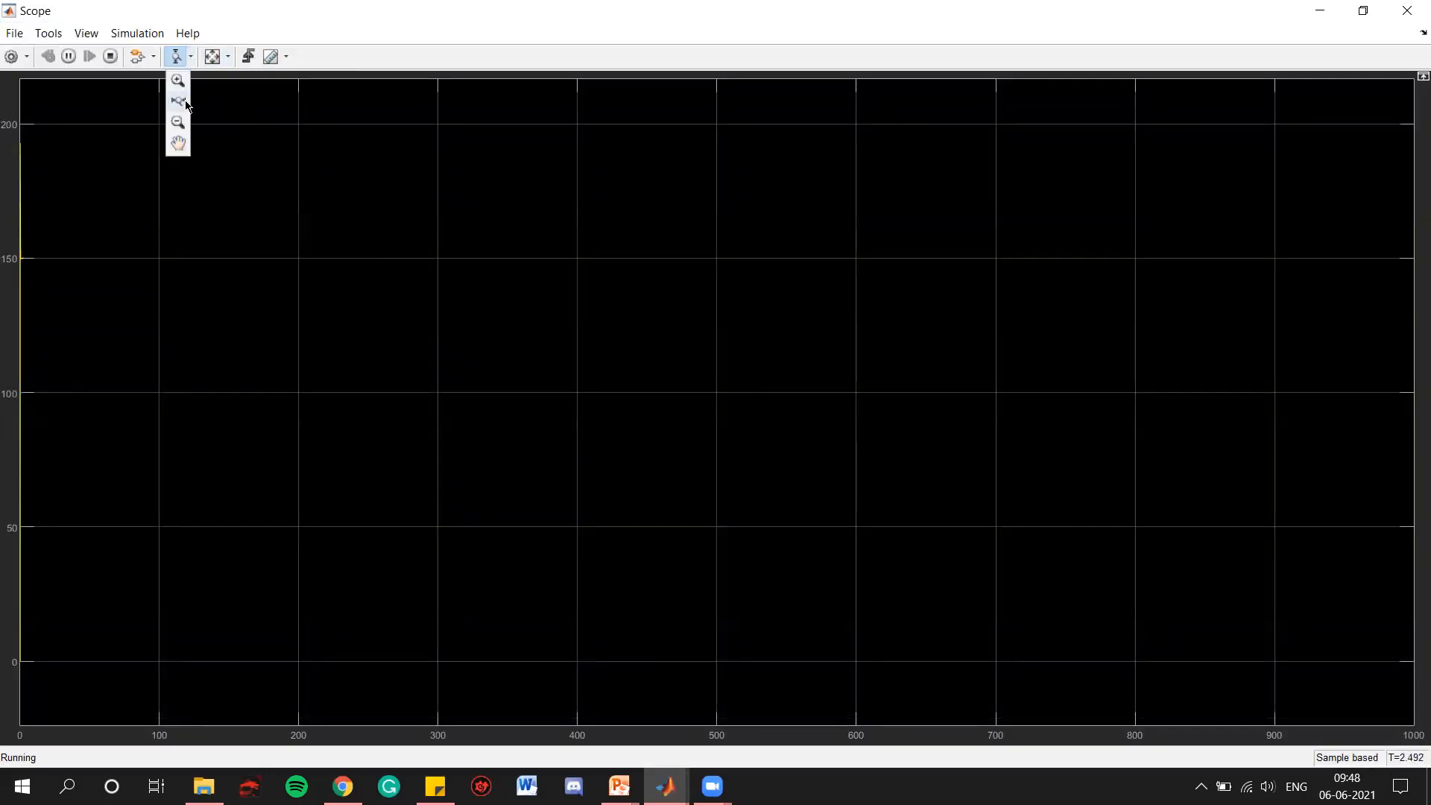
{"action": "left_click", "coordinate": [178, 101]}
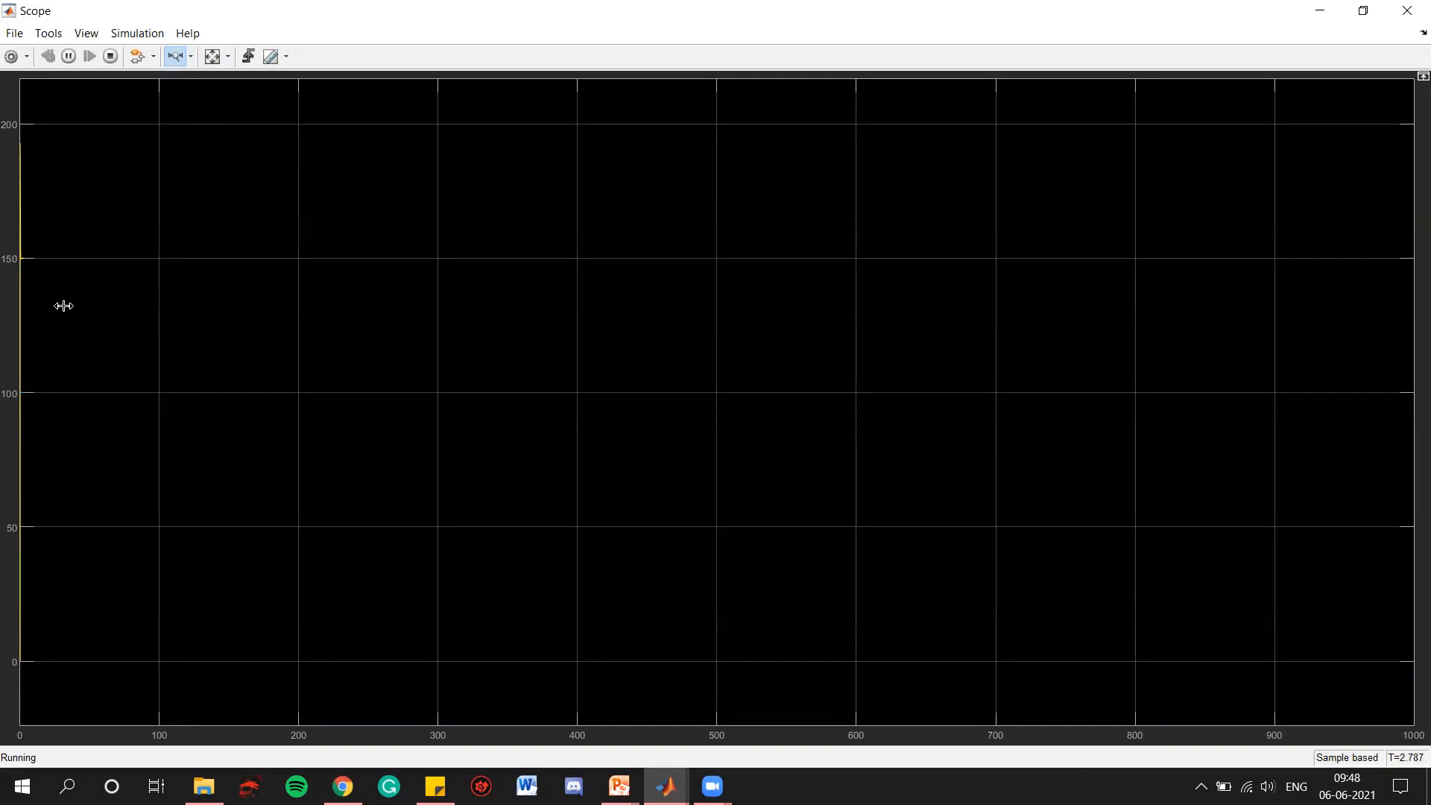
{"action": "left_click_drag", "start_coordinate": [15, 306], "coordinate": [206, 320]}
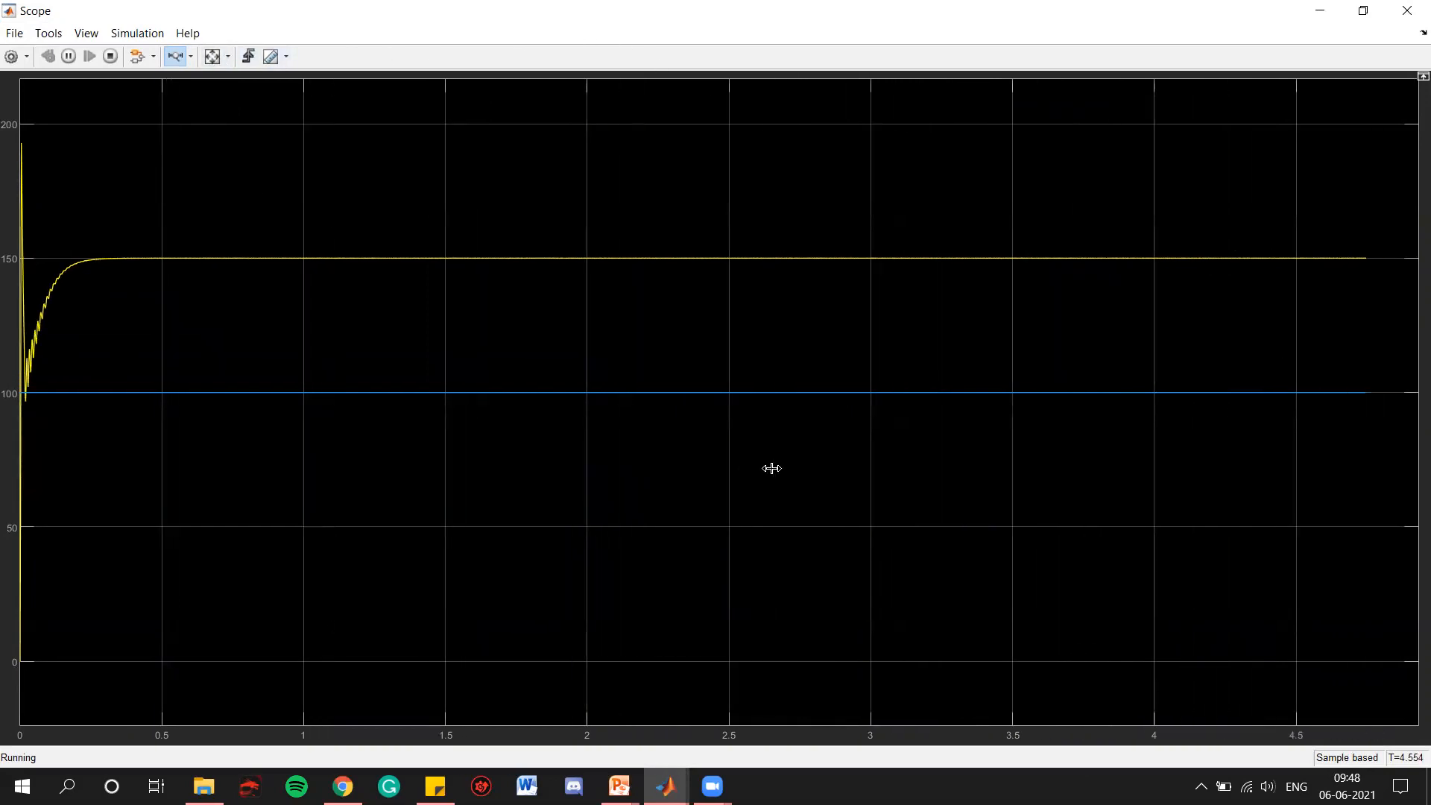
{"action": "left_click", "coordinate": [212, 57]}
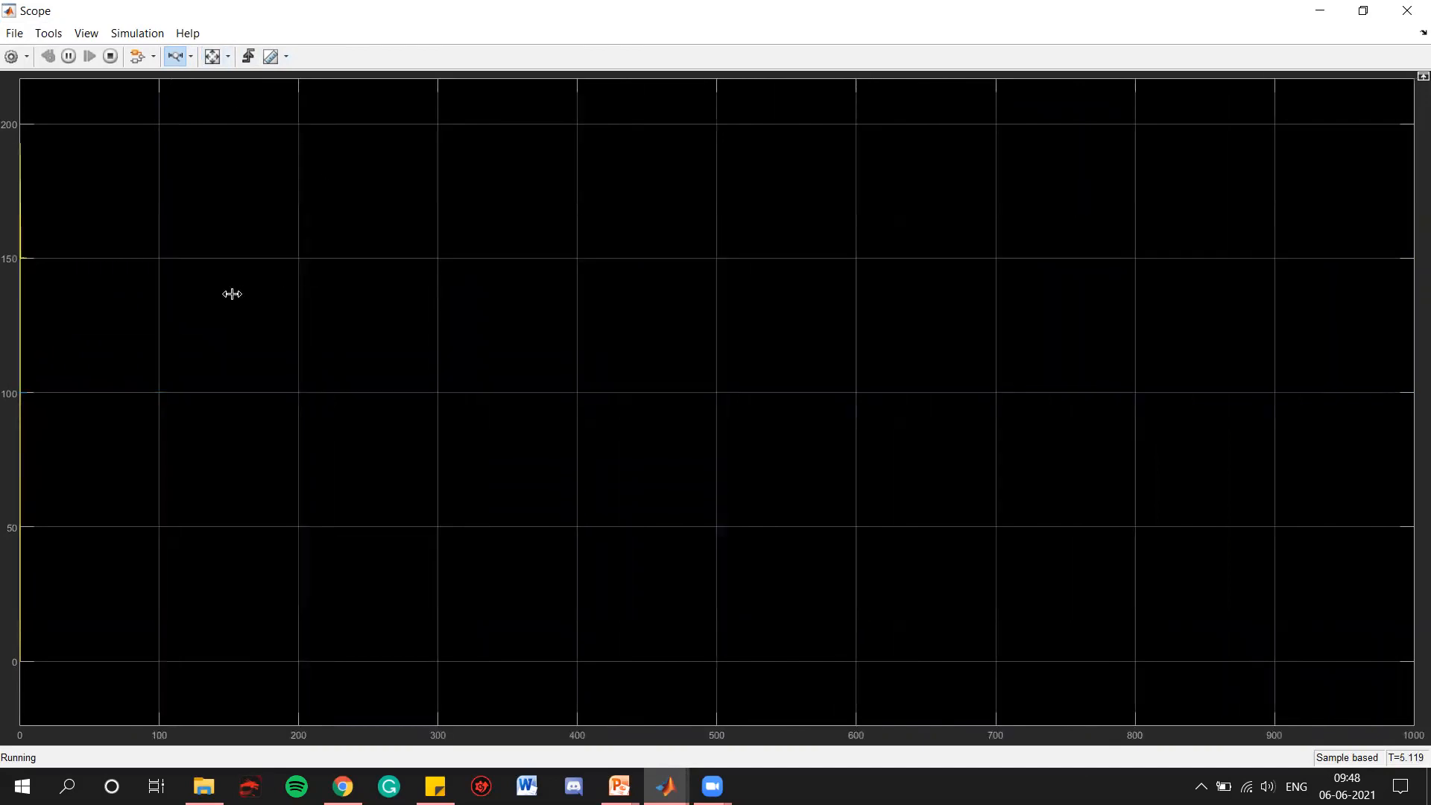
{"action": "left_click_drag", "start_coordinate": [11, 286], "coordinate": [30, 310]}
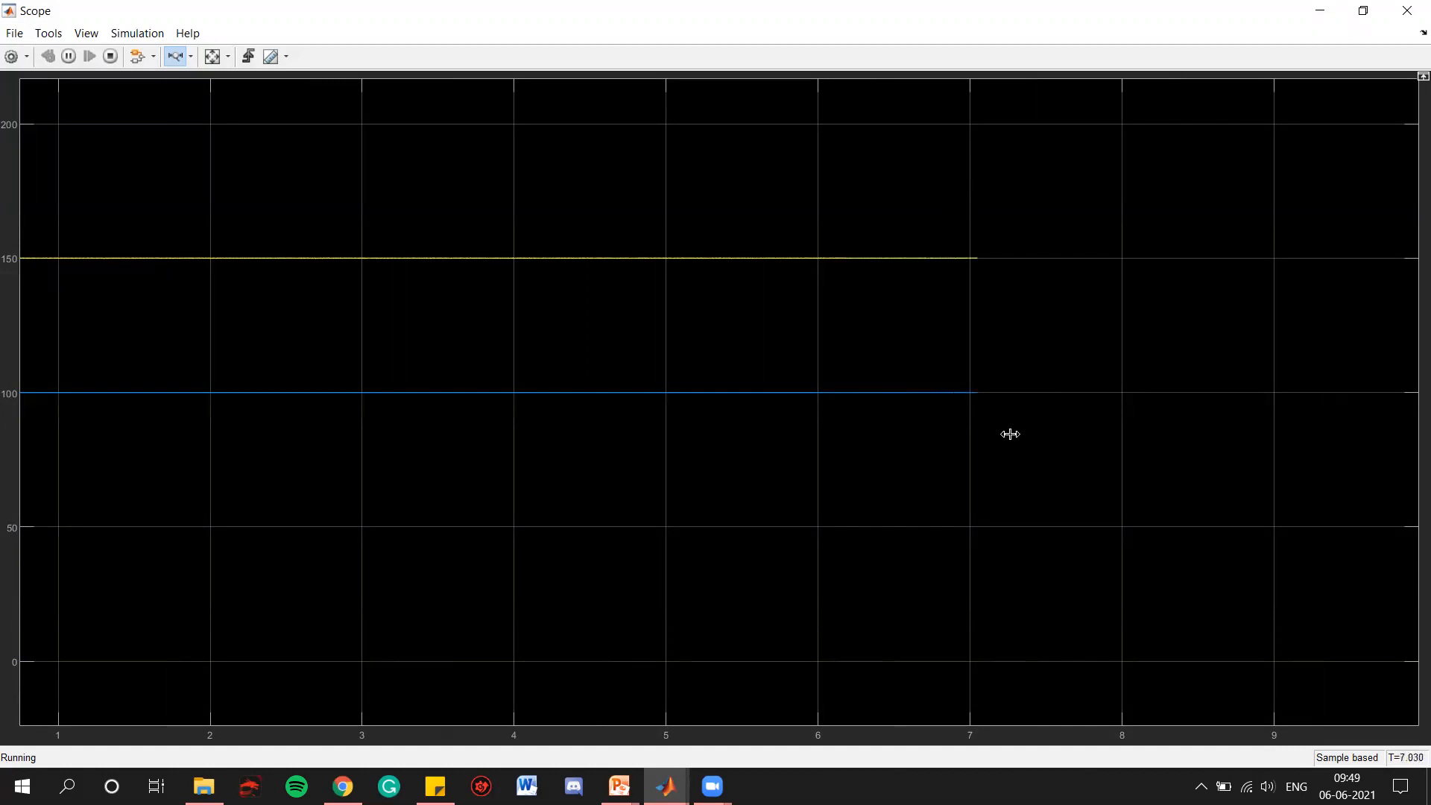
{"action": "left_click", "coordinate": [1397, 19]}
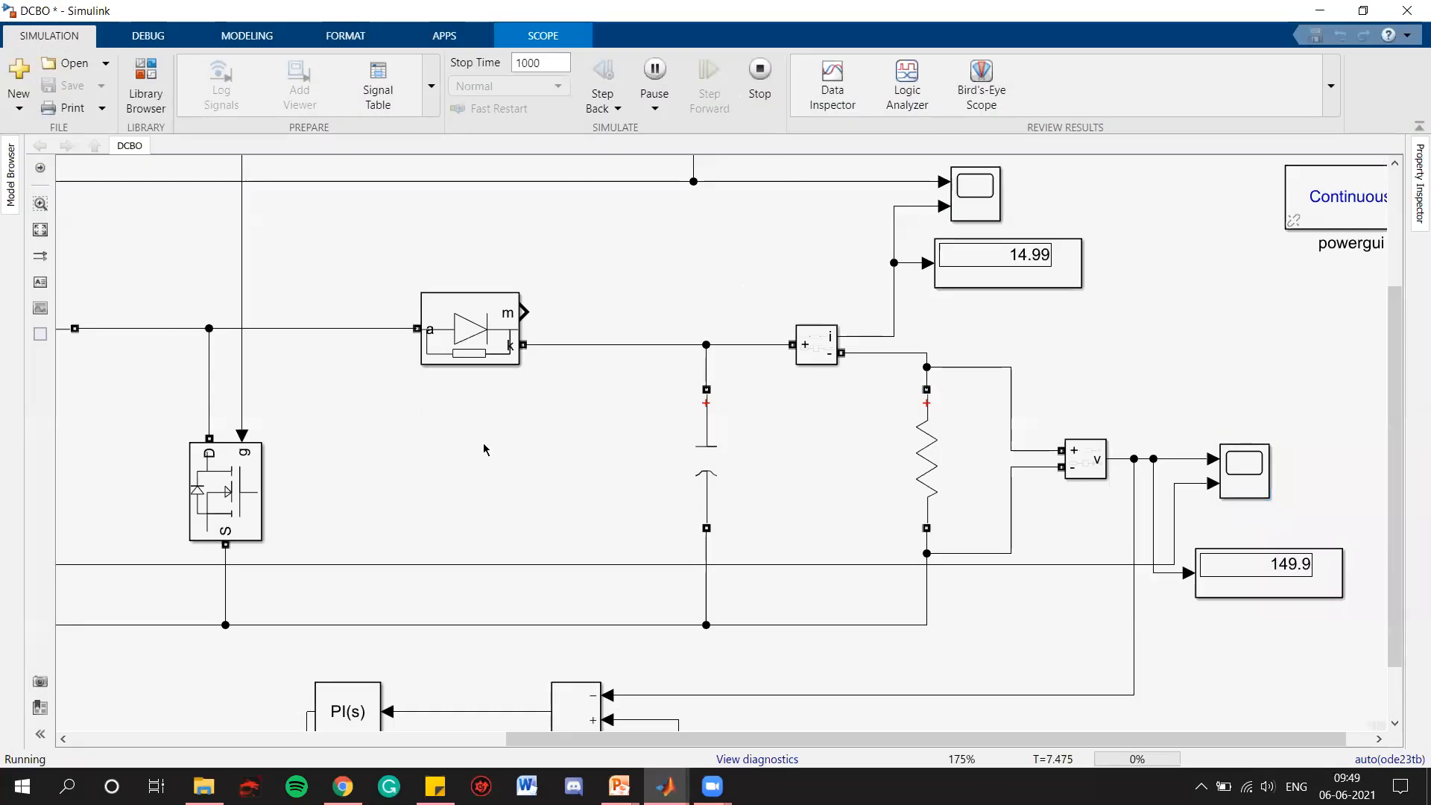
Set the reference voltage constant feeding the PI controller's error sum to 250 while the simulation runs
{"action": "left_click", "coordinate": [40, 229]}
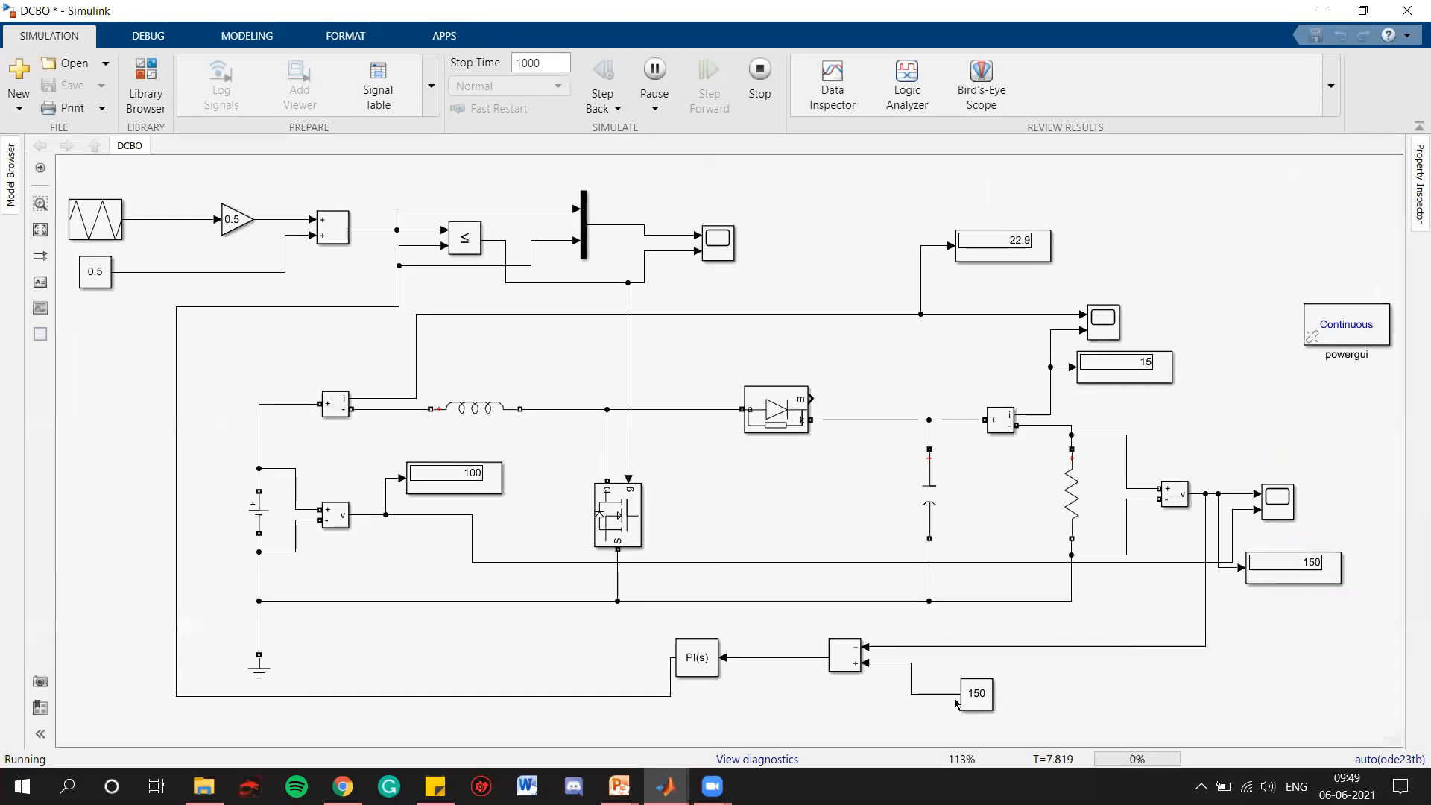
{"action": "left_click", "coordinate": [978, 694]}
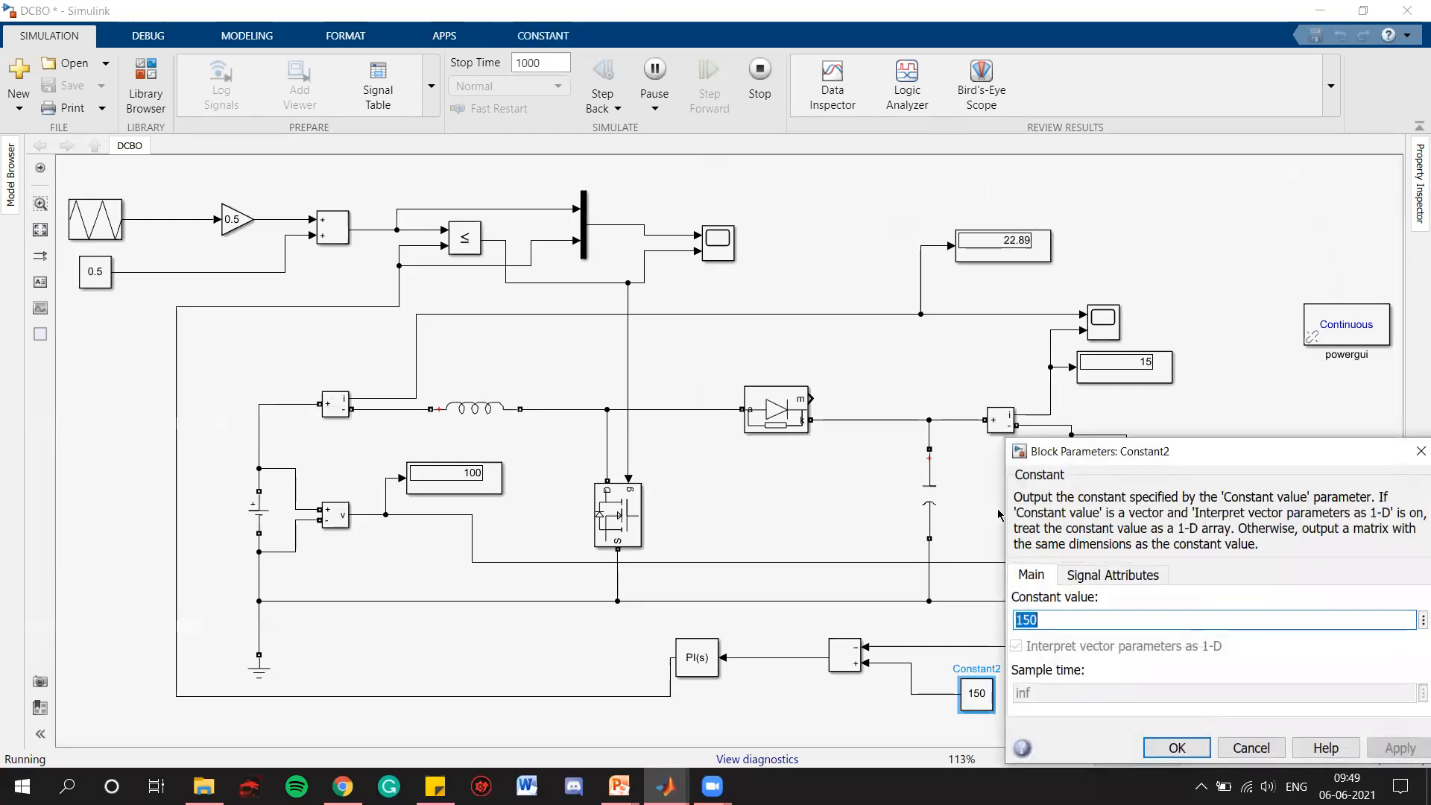
{"action": "type", "text": "250"}
{"action": "left_click", "coordinate": [1395, 748]}
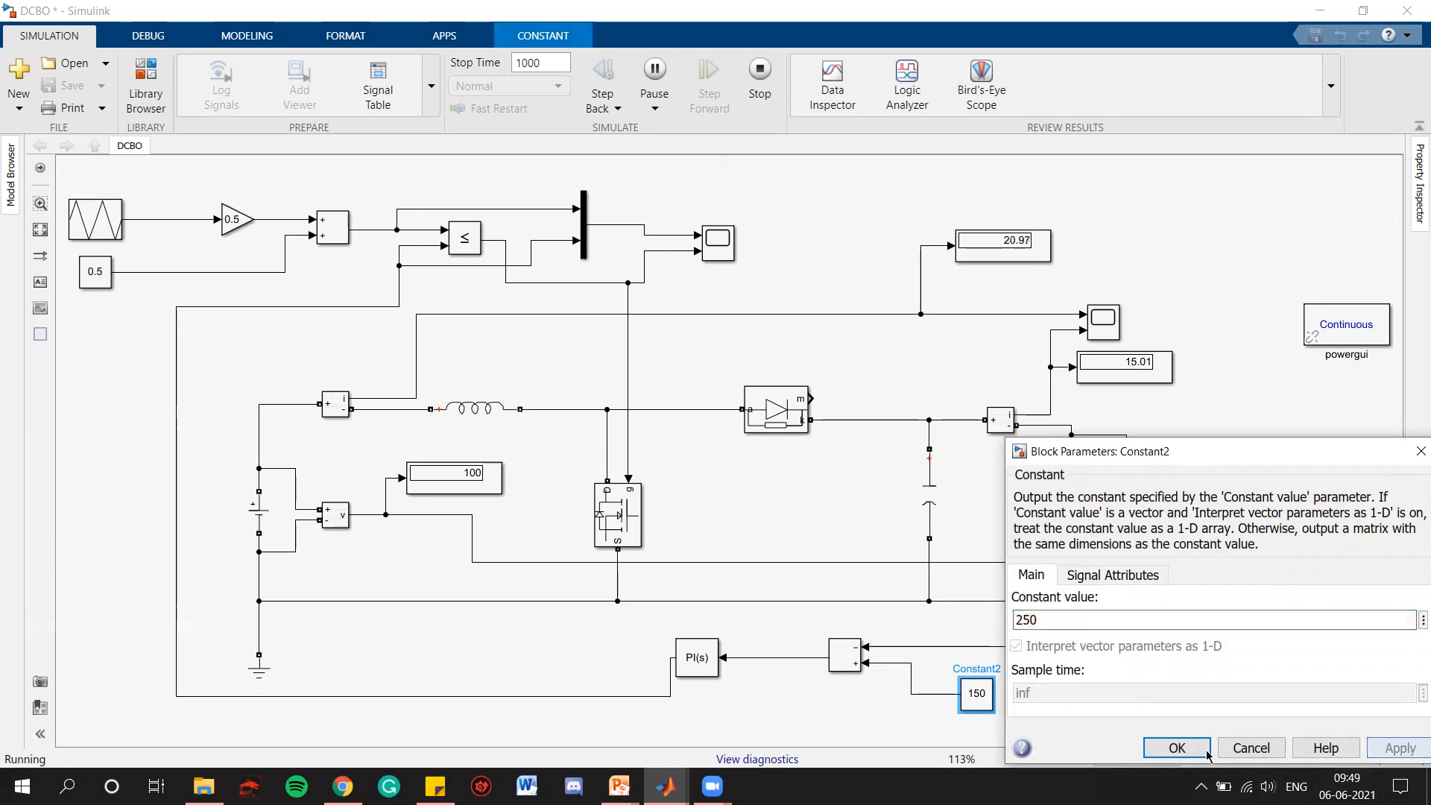
{"action": "left_click", "coordinate": [1207, 749]}
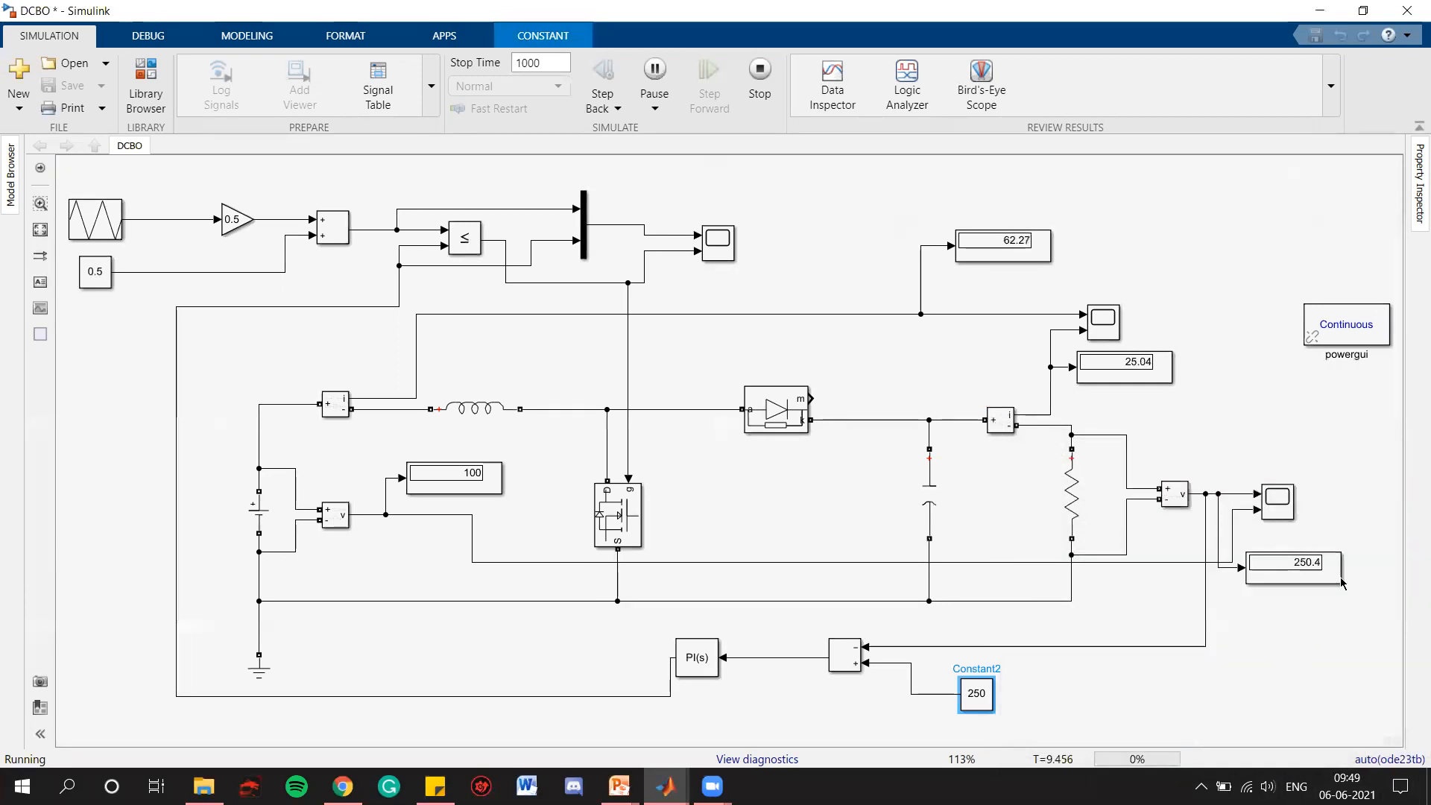
Examine the output voltage's response to the 250 V reference in the voltage scope, zooming to the first 16 seconds or so, then close it
{"action": "scroll", "coordinate": [1342, 584], "scroll_direction": "up", "scroll_amount": 4}
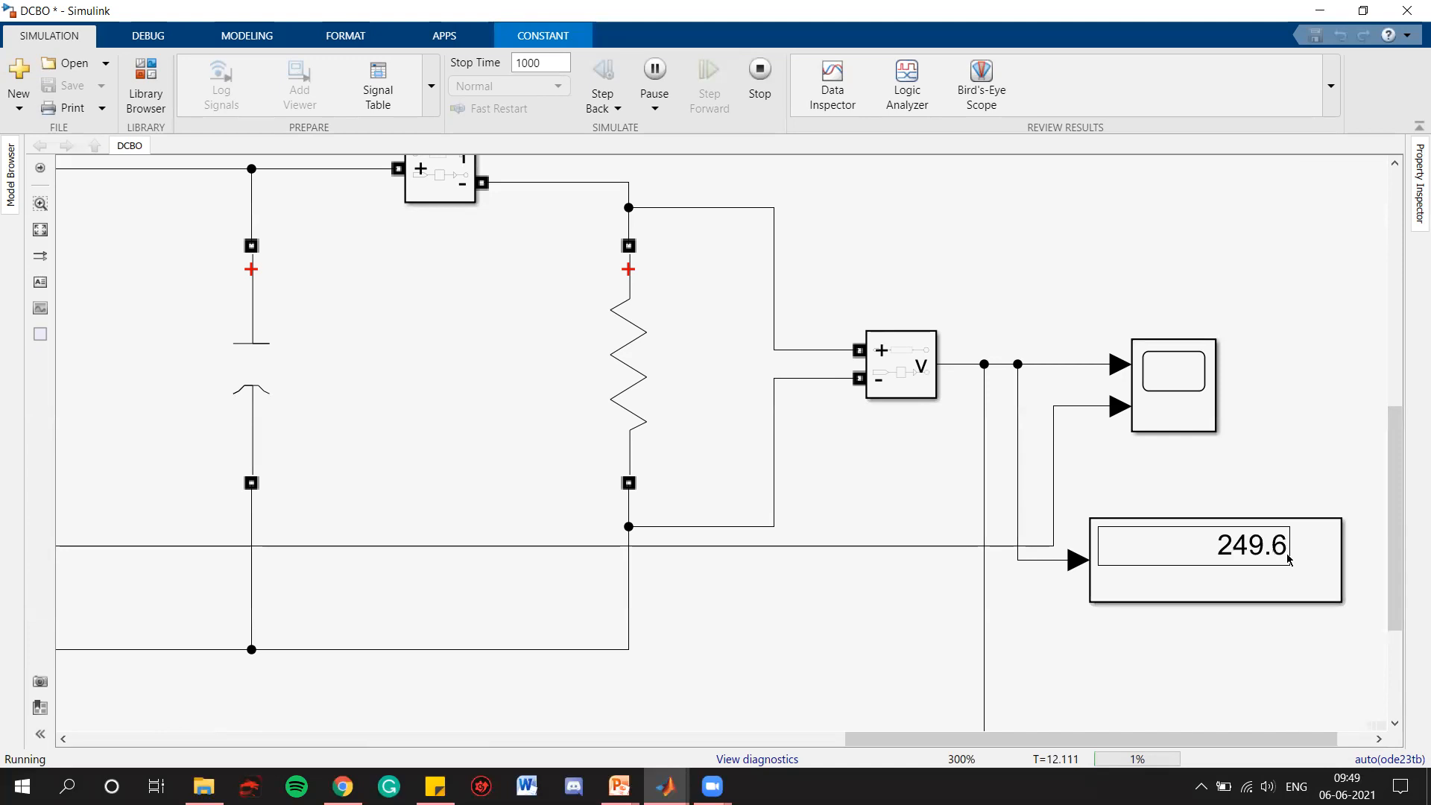
{"action": "left_click", "coordinate": [1211, 419]}
{"action": "key", "text": "Return"}
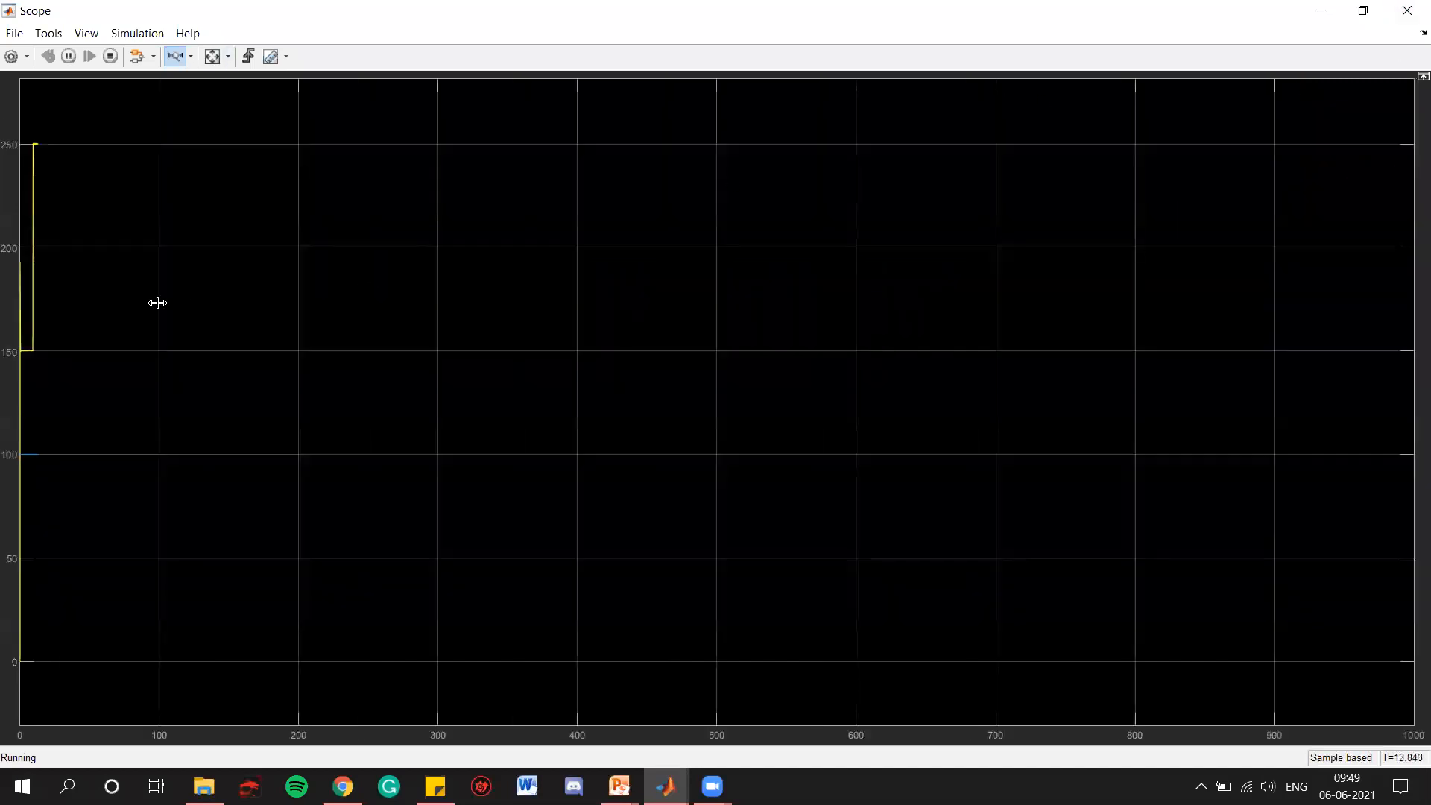
{"action": "left_click_drag", "start_coordinate": [148, 305], "coordinate": [11, 299]}
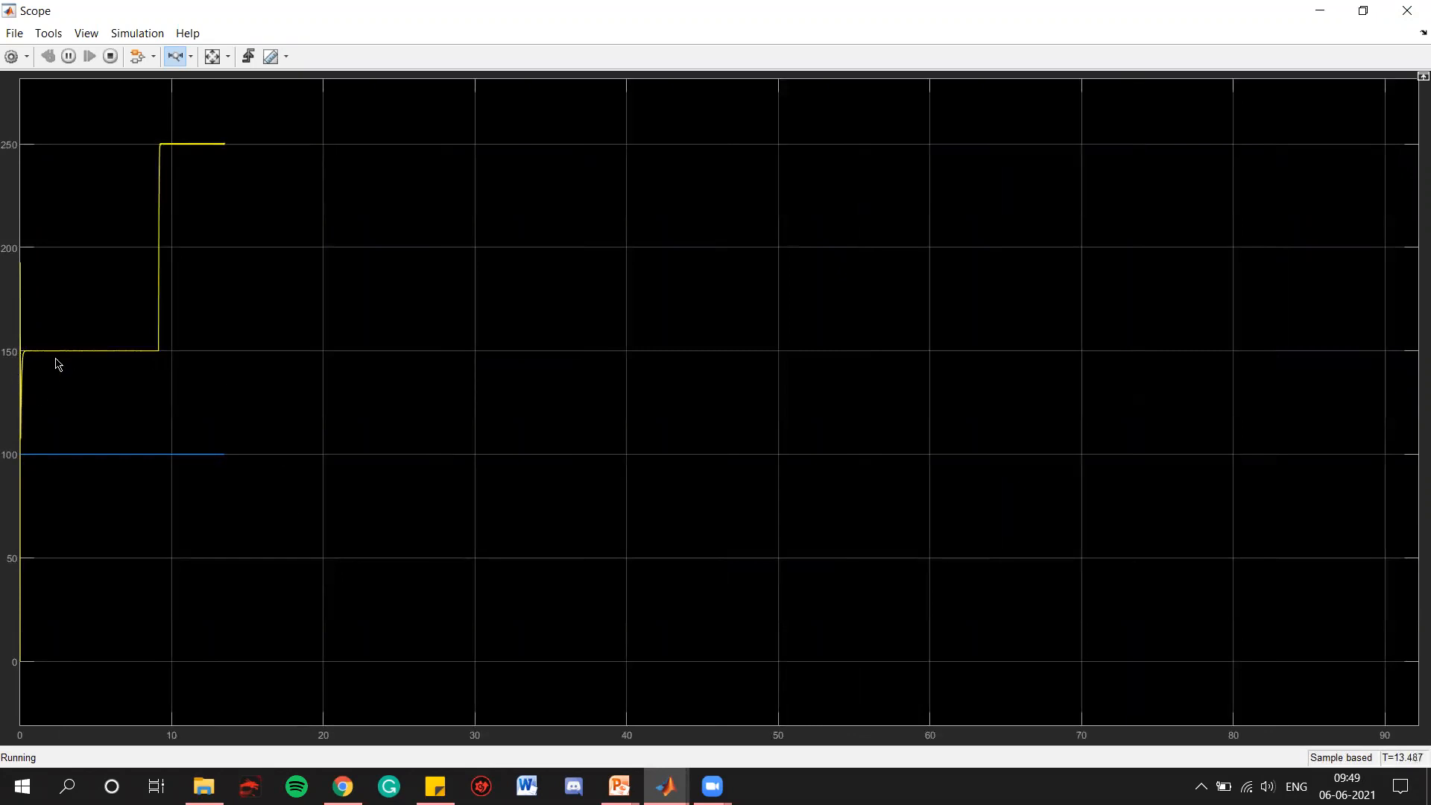
{"action": "left_click_drag", "start_coordinate": [275, 361], "coordinate": [14, 361]}
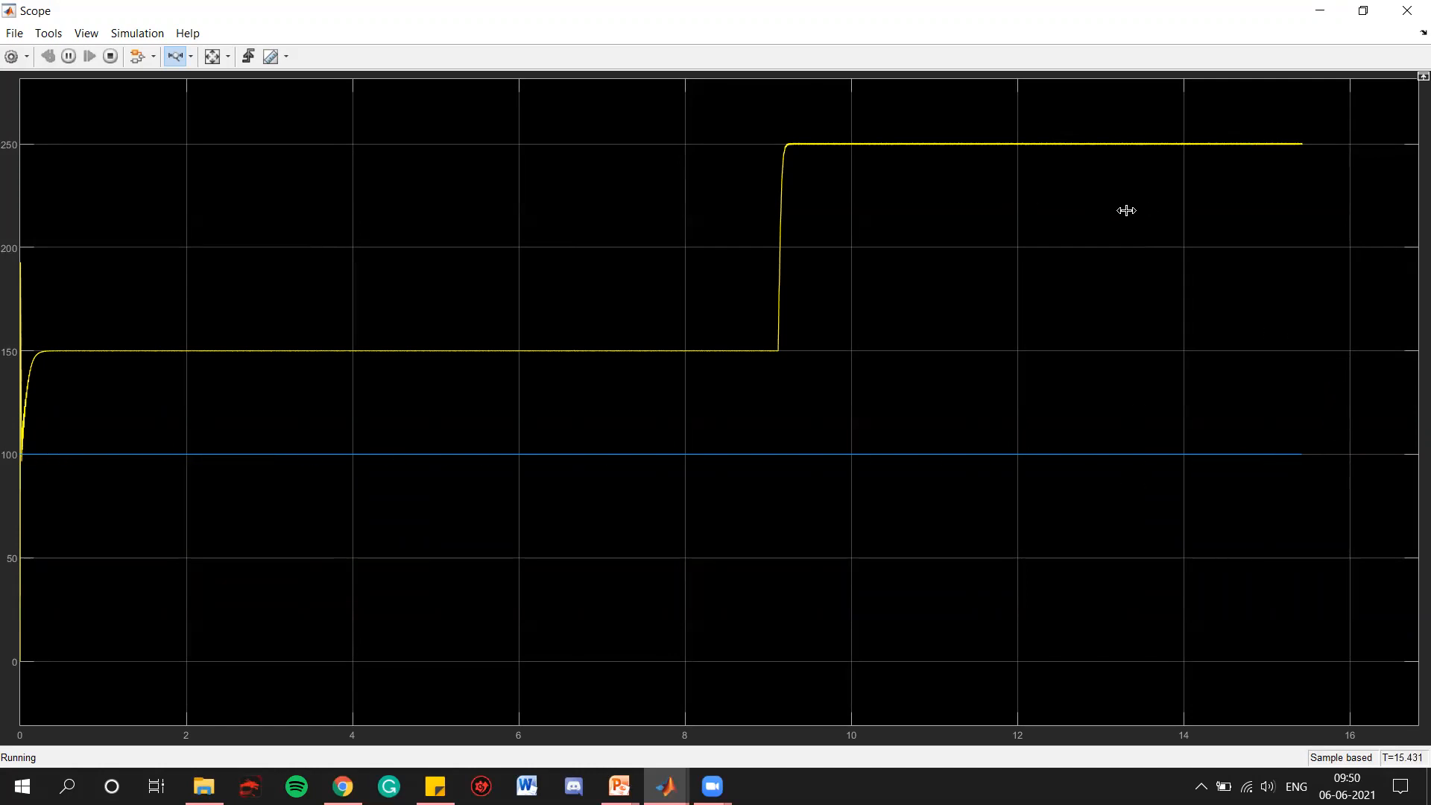
{"action": "left_click", "coordinate": [1408, 12]}
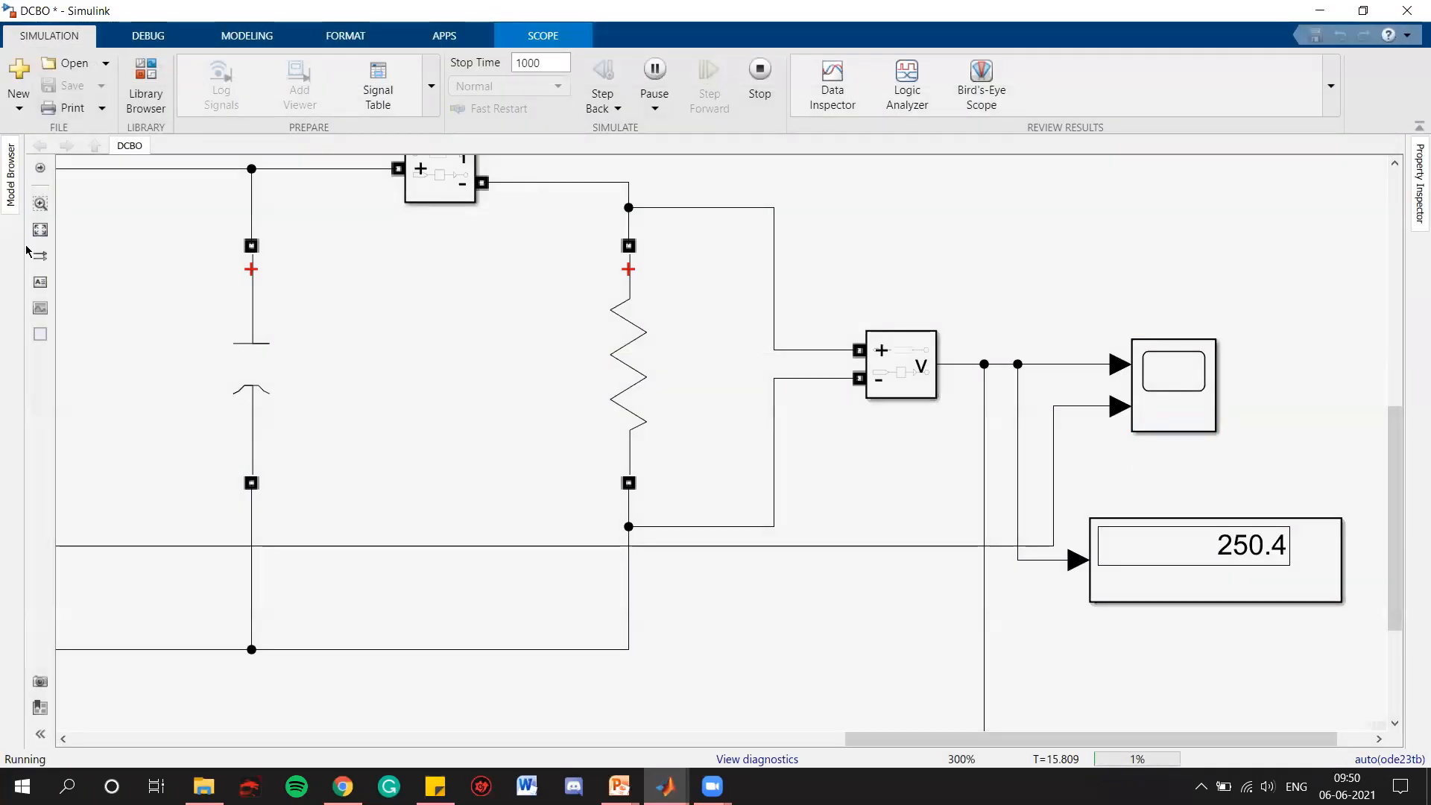
Set the reference voltage constant to 200 while the simulation runs
{"action": "left_click", "coordinate": [41, 229]}
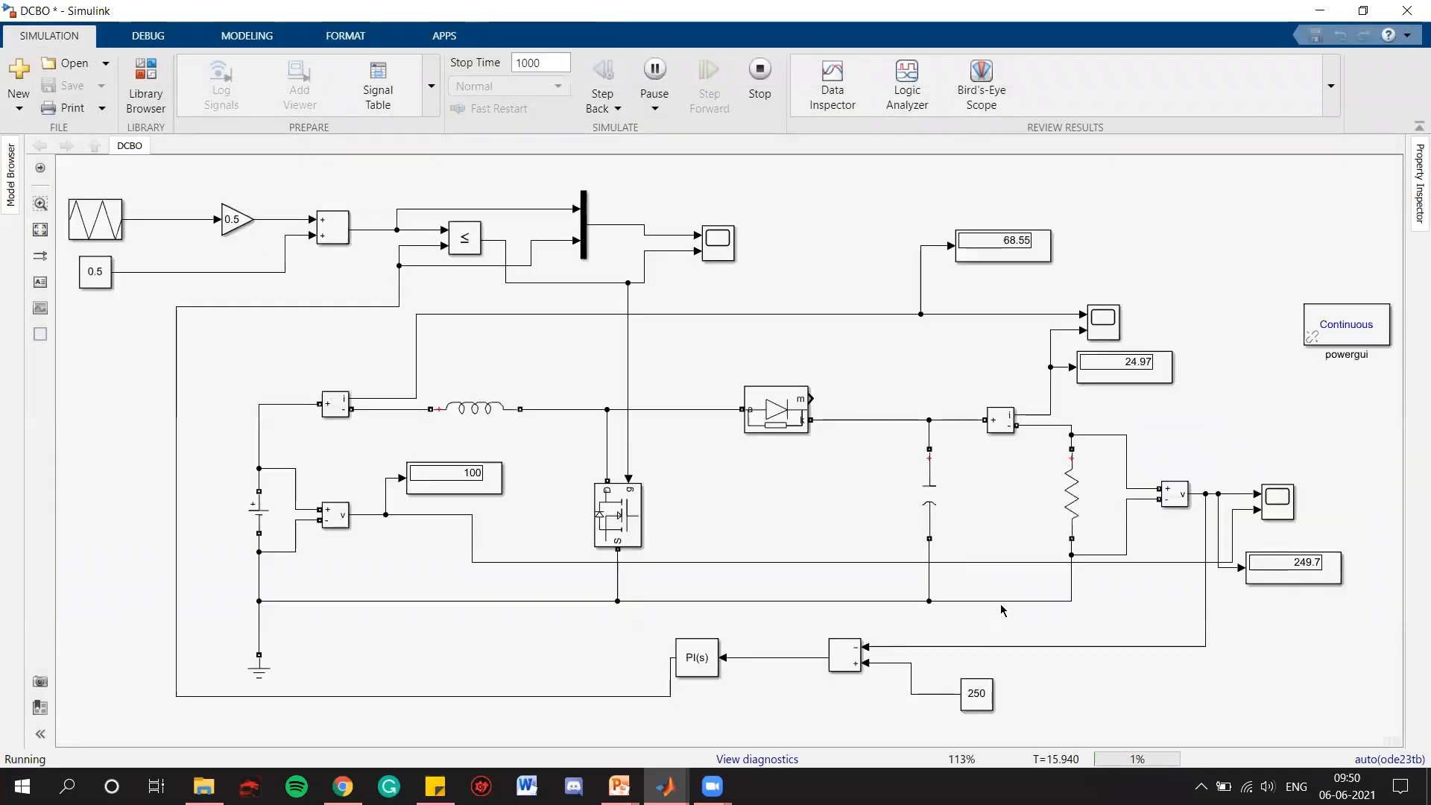
{"action": "double_click", "coordinate": [982, 689]}
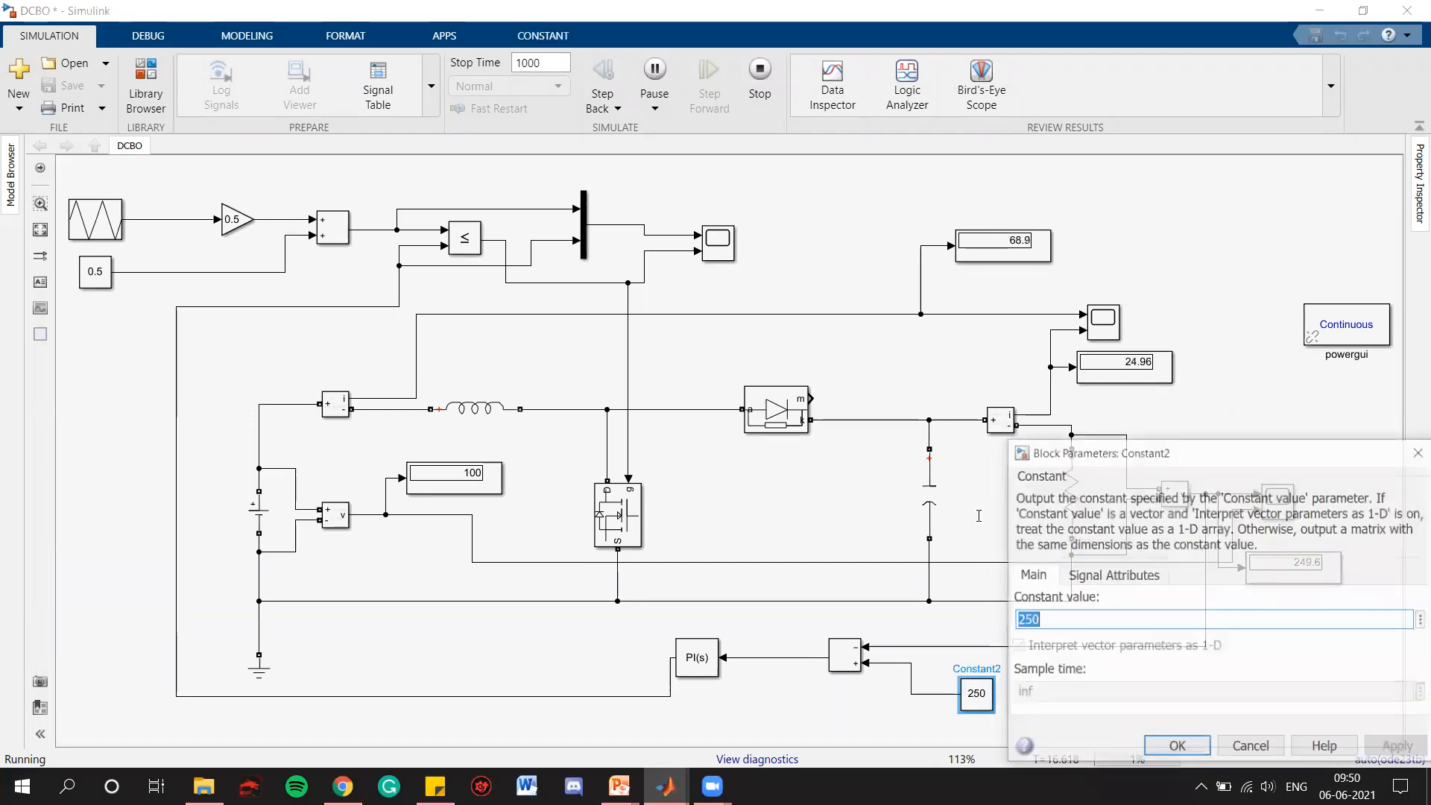
{"action": "left_click", "coordinate": [1417, 453]}
{"action": "double_click", "coordinate": [982, 691]}
{"action": "type", "text": "200"}
{"action": "left_click", "coordinate": [1388, 750]}
{"action": "left_click", "coordinate": [1177, 748]}
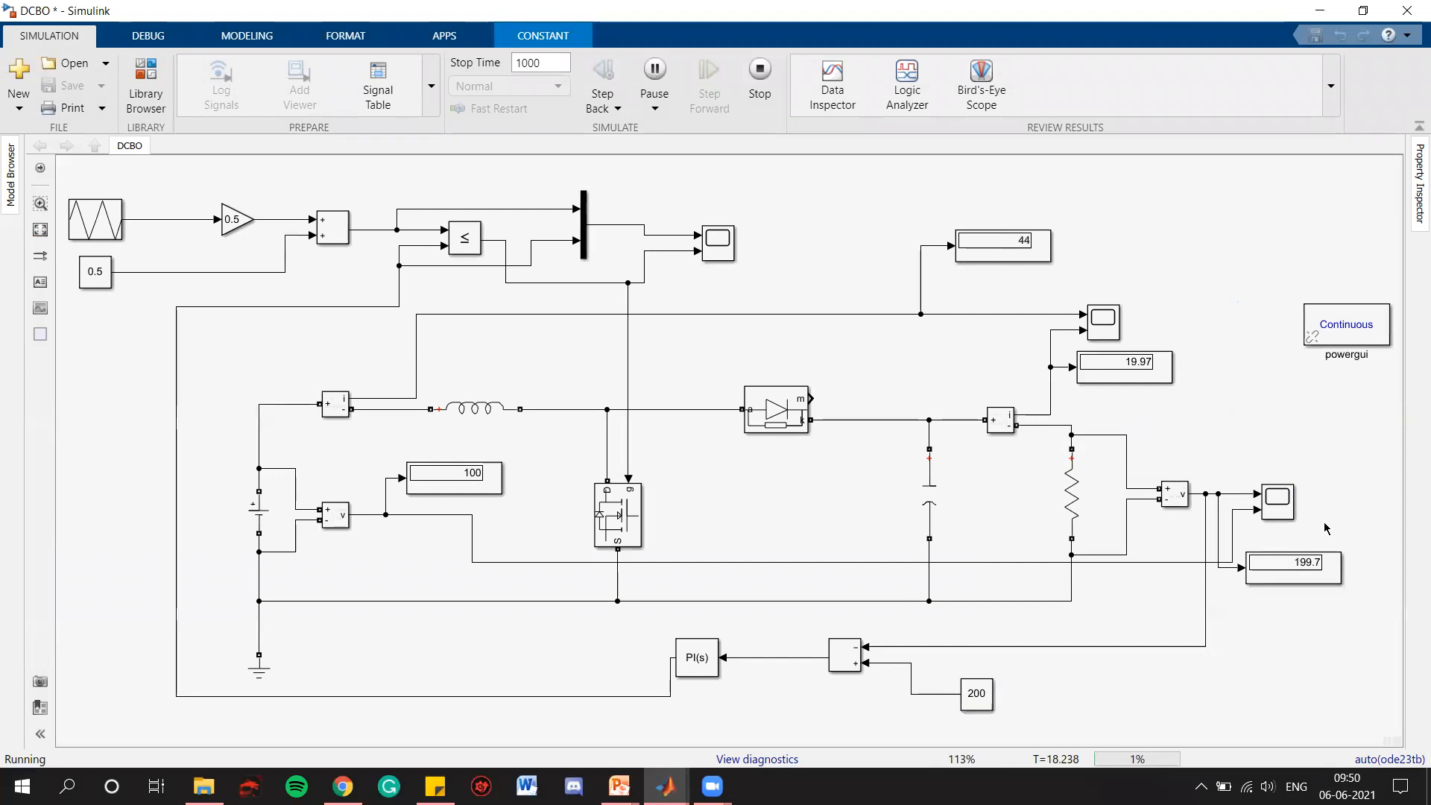
Examine the output voltage's response to the 200 V reference in the voltage scope, zooming in along the time axis, then close it
{"action": "left_click", "coordinate": [1307, 402]}
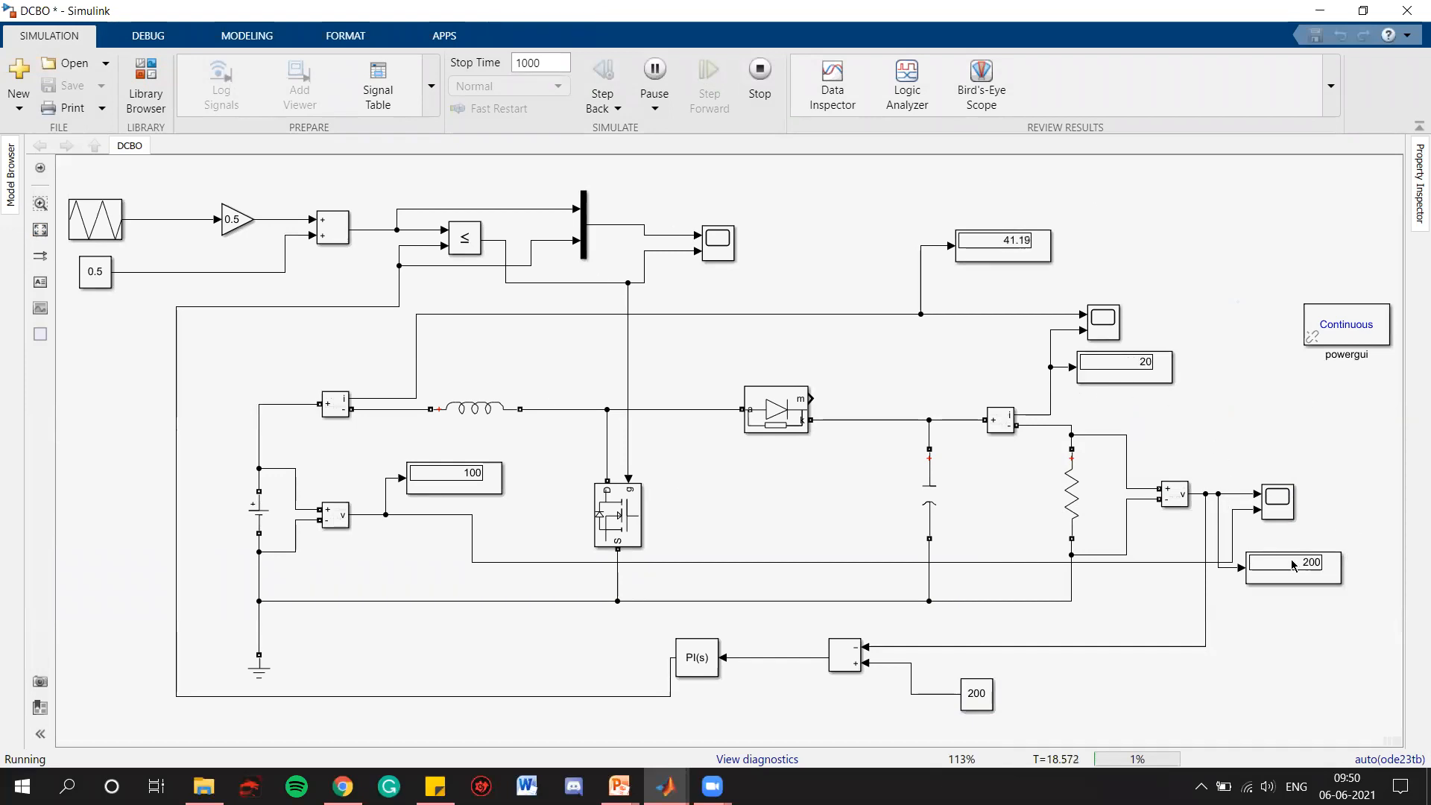
{"action": "scroll", "coordinate": [1333, 573], "scroll_direction": "up", "scroll_amount": 3}
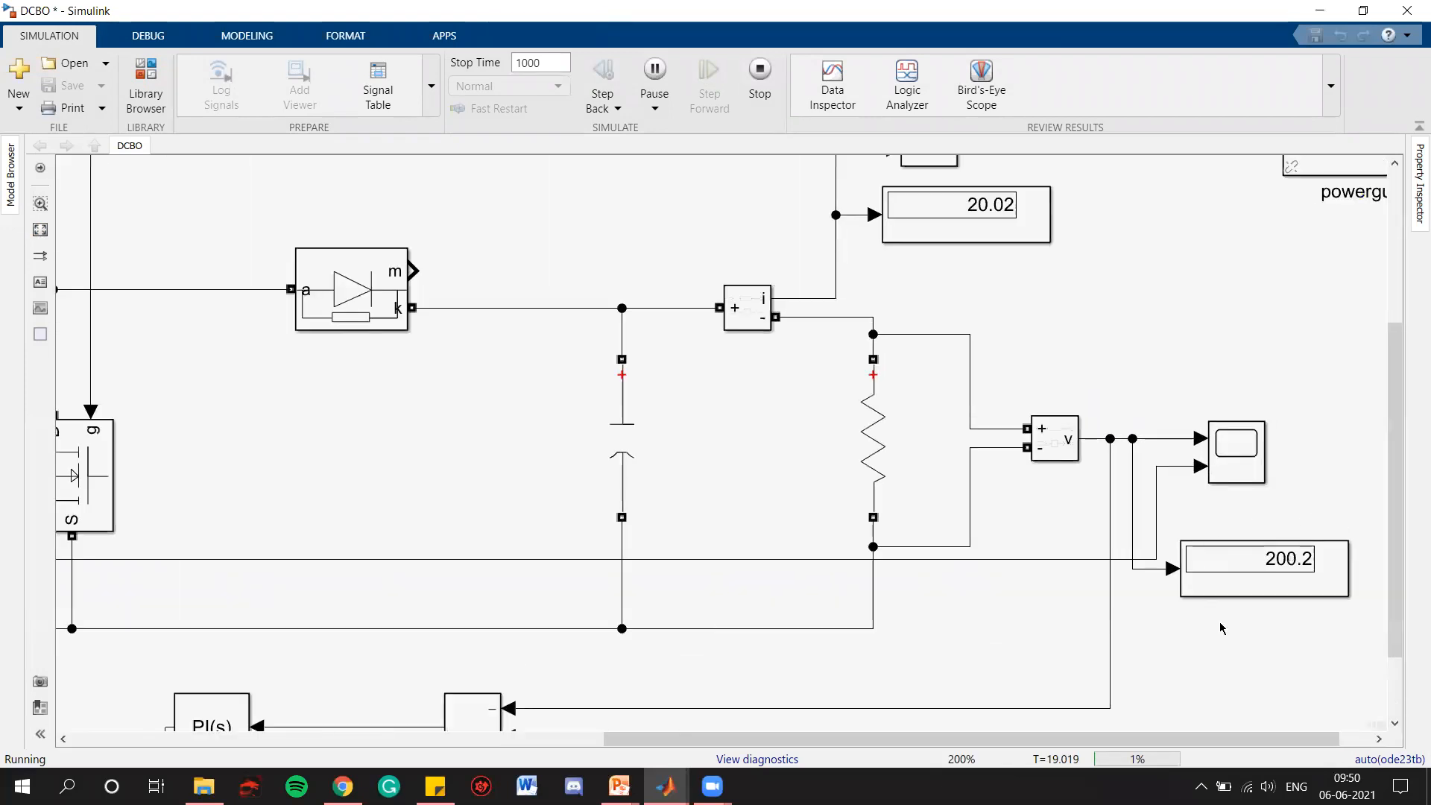
{"action": "double_click", "coordinate": [1244, 464]}
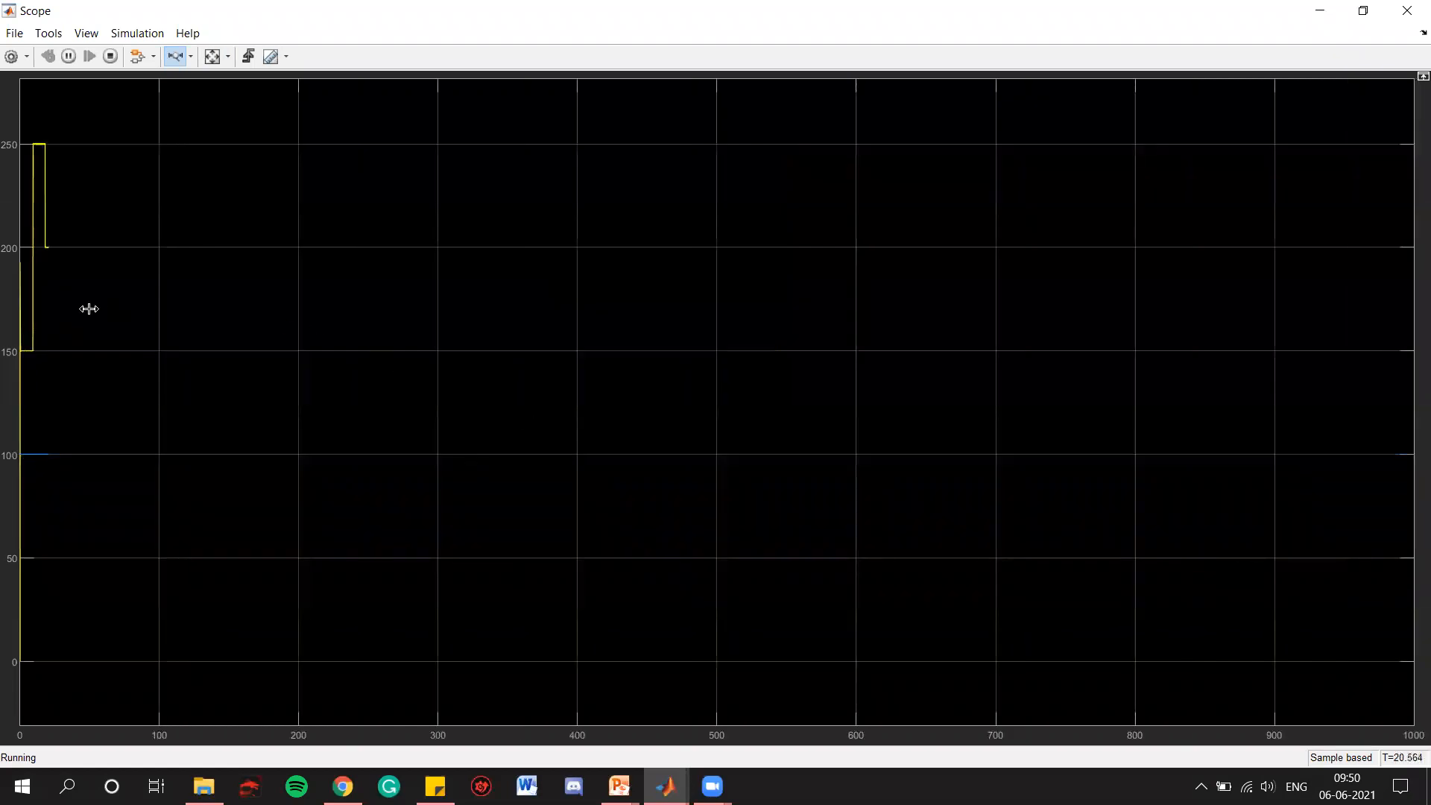
{"action": "left_click_drag", "start_coordinate": [25, 307], "coordinate": [92, 307]}
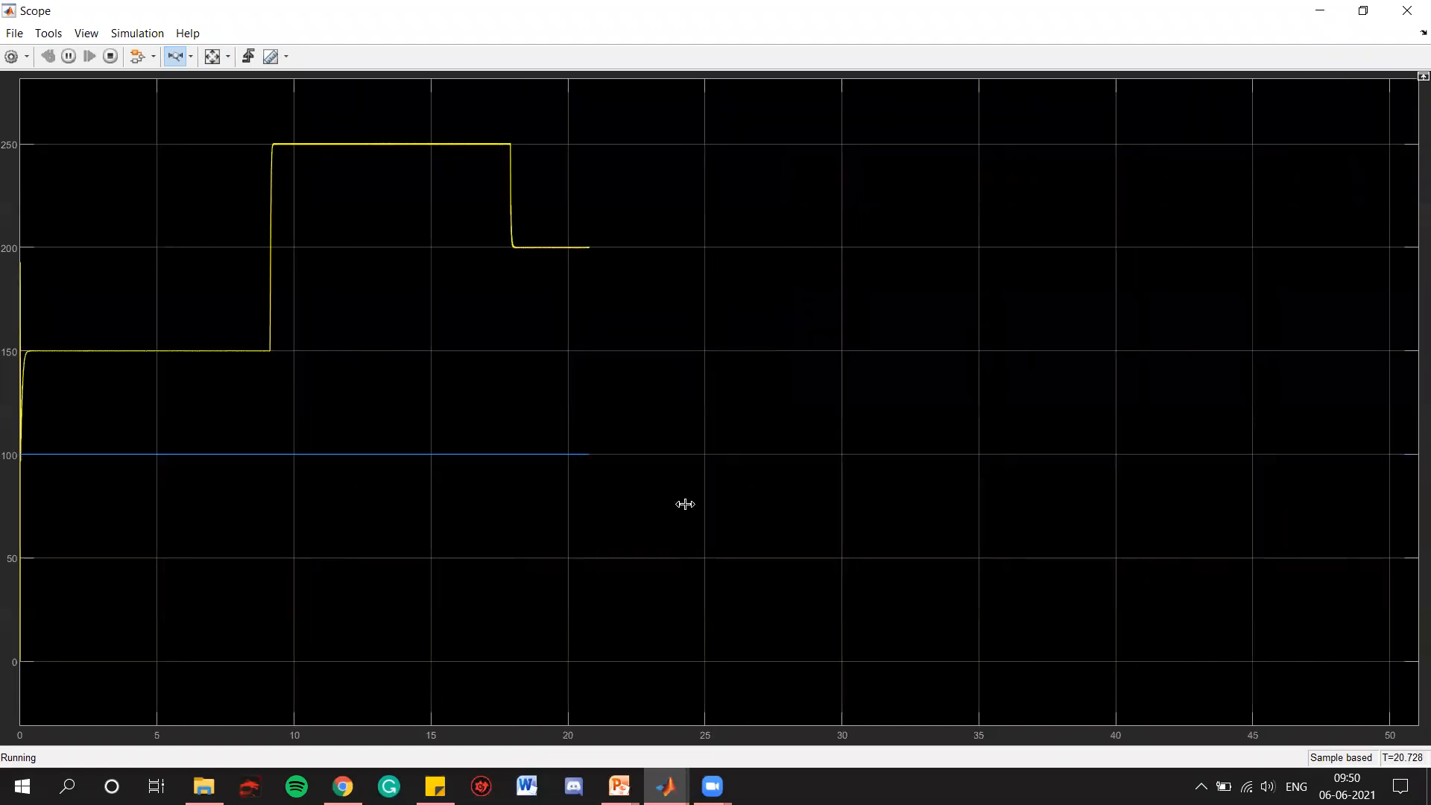
{"action": "left_click_drag", "start_coordinate": [806, 323], "coordinate": [11, 303]}
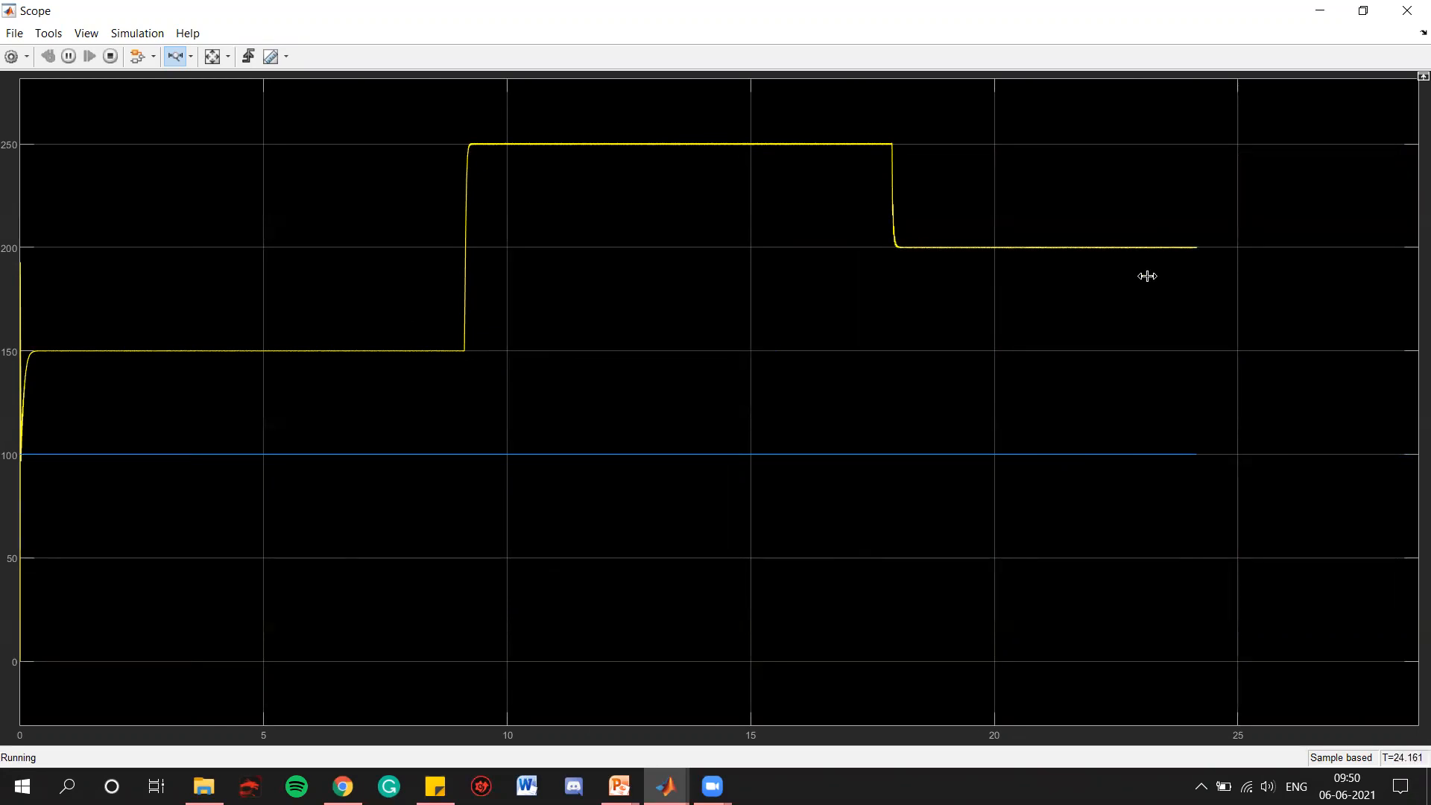
{"action": "left_click", "coordinate": [1407, 10]}
{"action": "left_click", "coordinate": [1283, 240]}
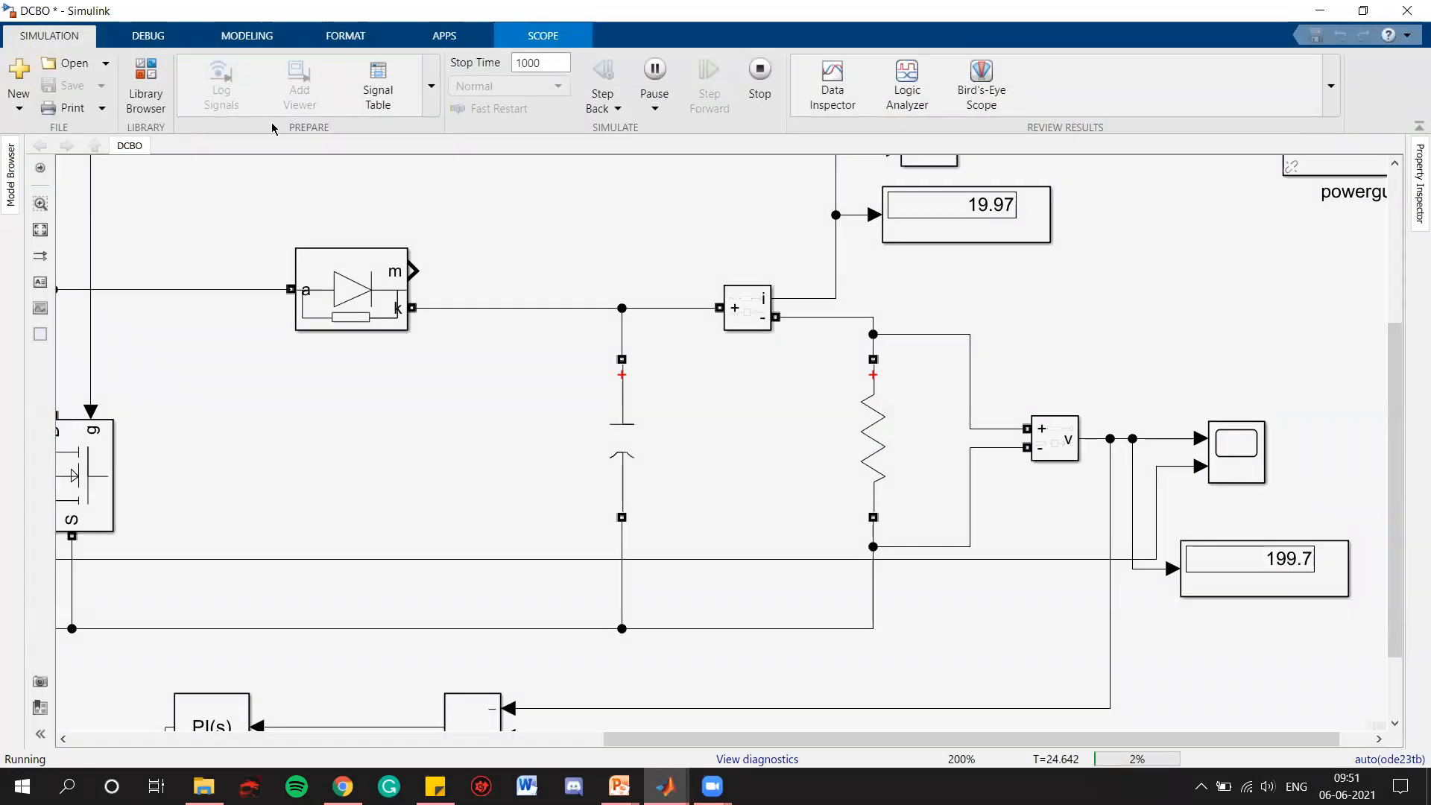
Set the DC voltage source amplitude to 80 V while the simulation runs
{"action": "left_click", "coordinate": [41, 229]}
{"action": "double_click", "coordinate": [254, 510]}
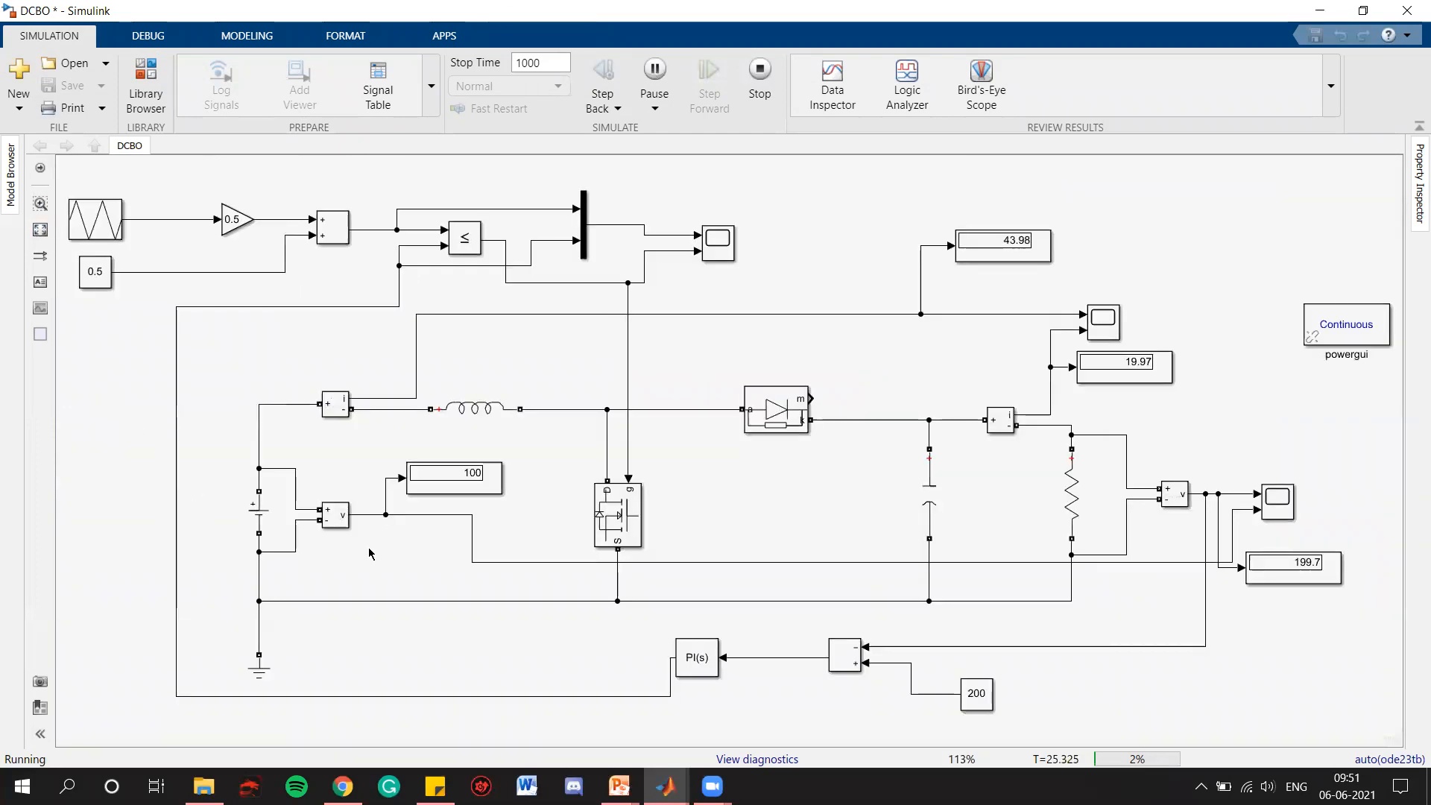
{"action": "double_click", "coordinate": [357, 510]}
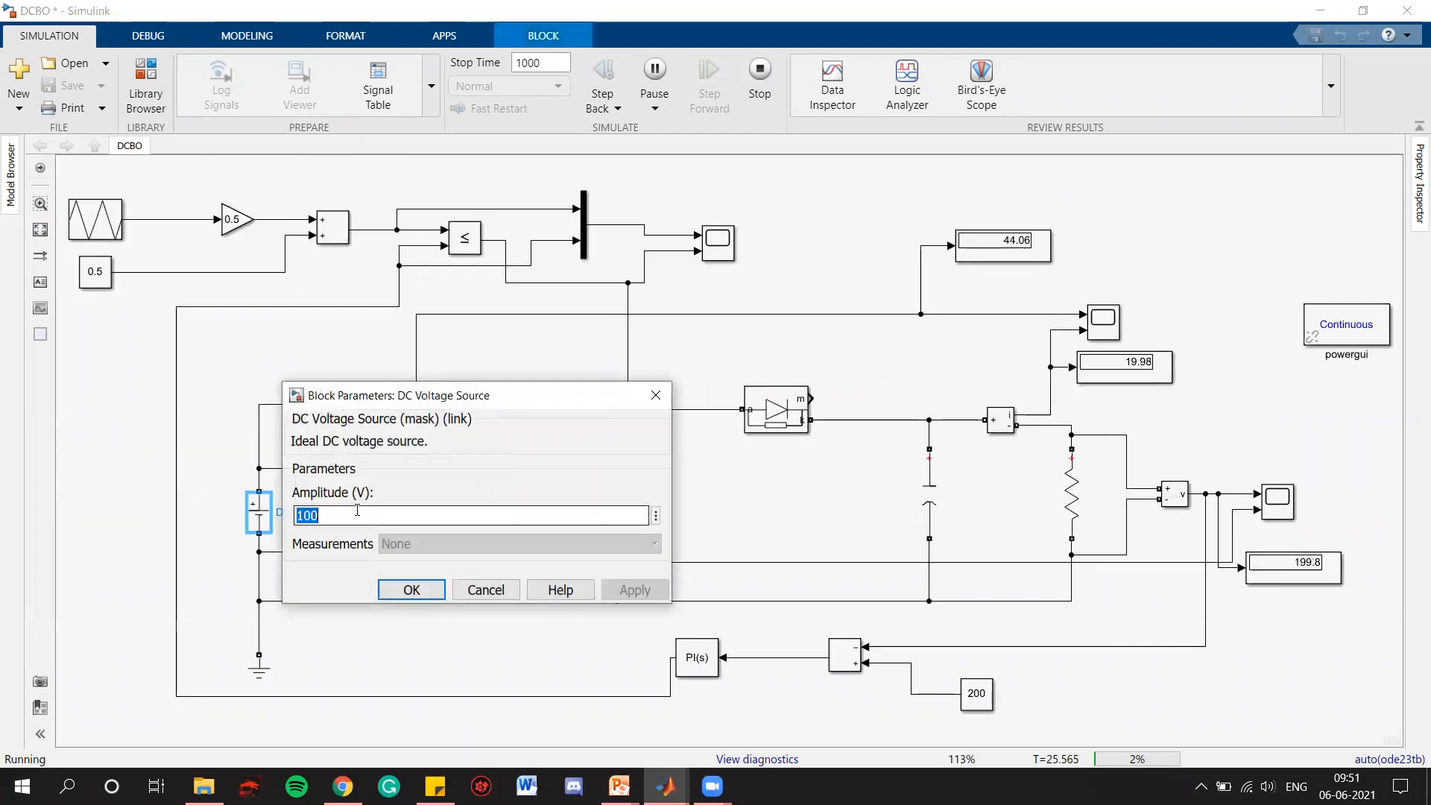
{"action": "type", "text": "80"}
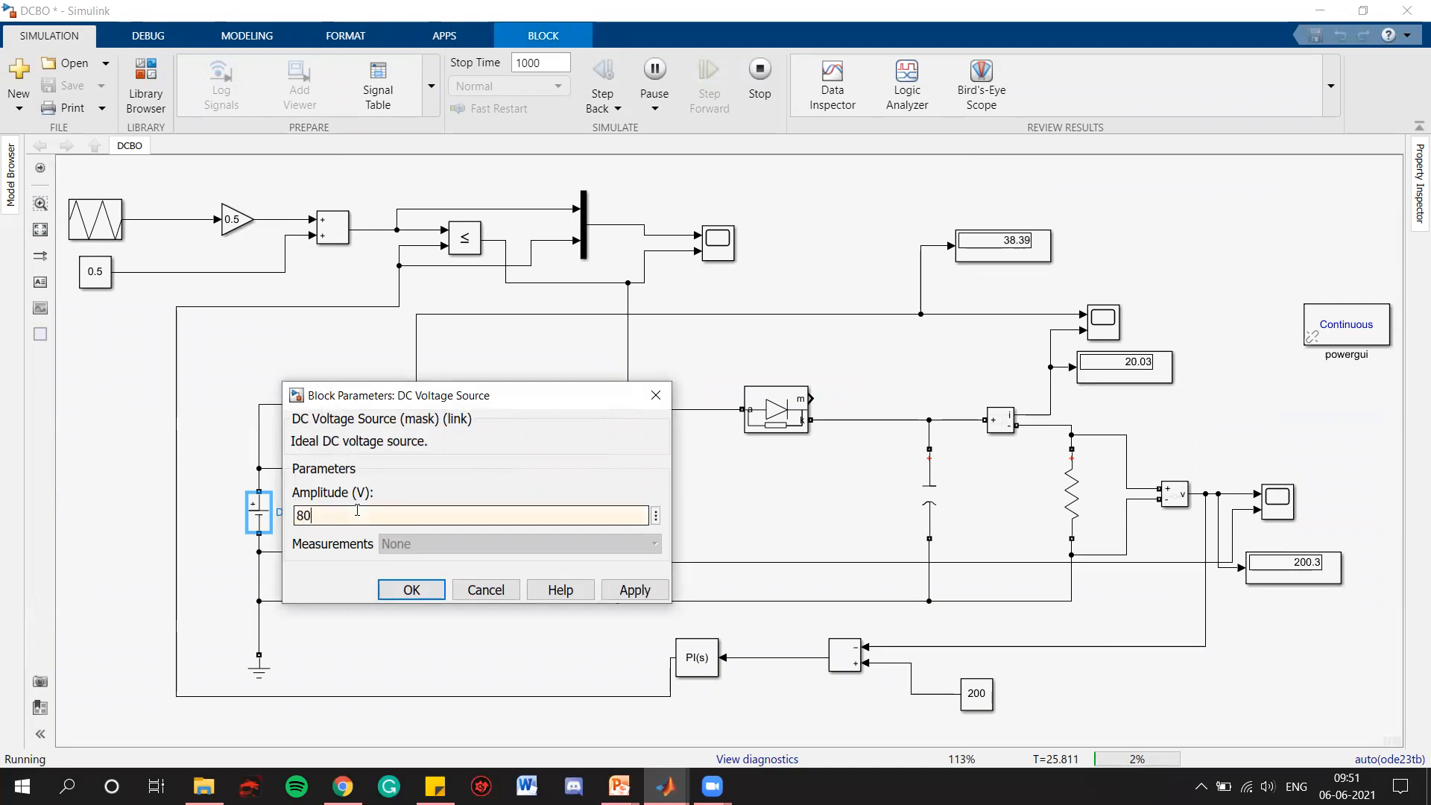
{"action": "left_click", "coordinate": [617, 594]}
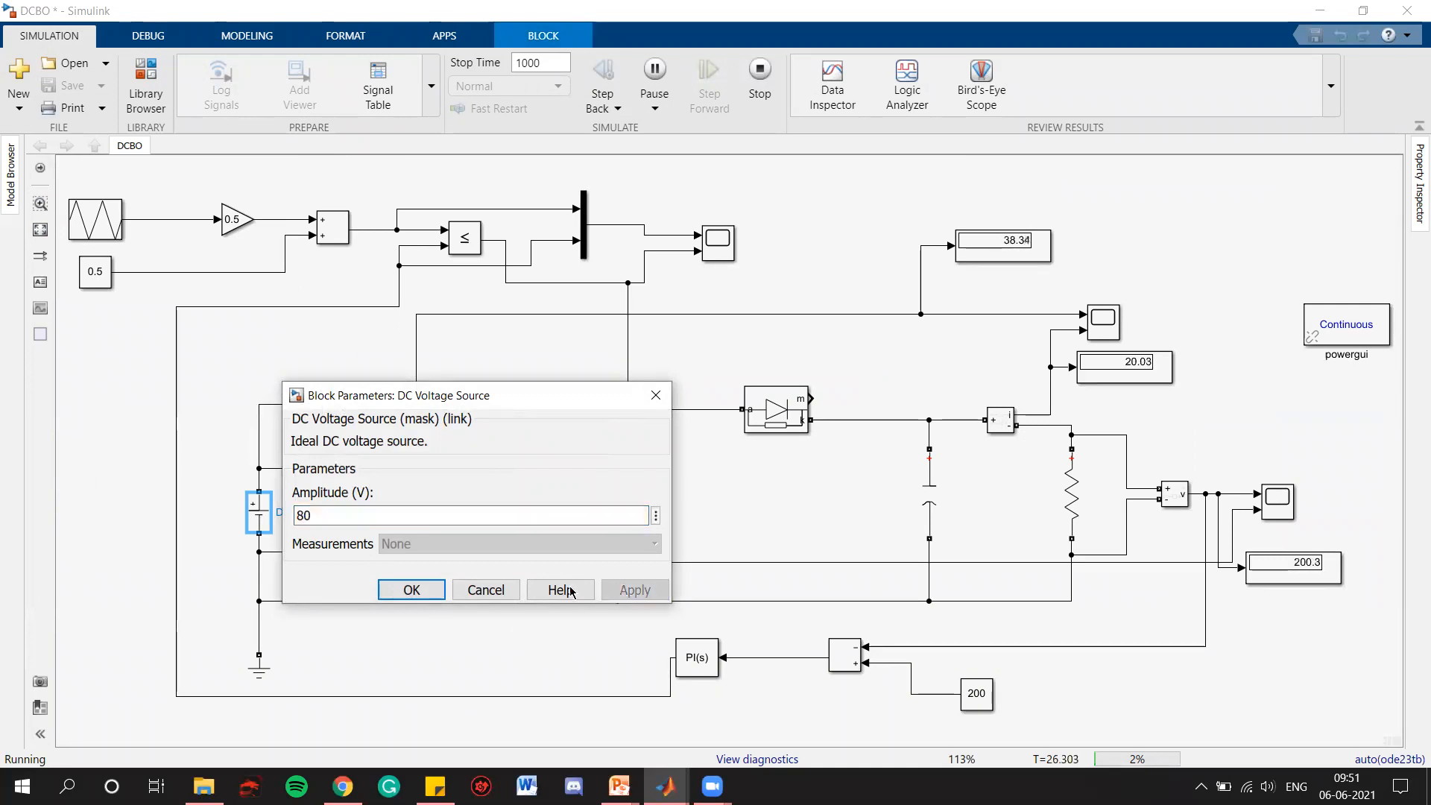
{"action": "left_click", "coordinate": [409, 590]}
Check the output voltage display with the 80 V input and review the DC voltage source's amplitude setting without changing it
{"action": "left_click", "coordinate": [1229, 659]}
{"action": "scroll", "coordinate": [1329, 574], "scroll_direction": "up", "scroll_amount": 3}
{"action": "scroll", "coordinate": [1329, 574], "scroll_direction": "up", "scroll_amount": 2}
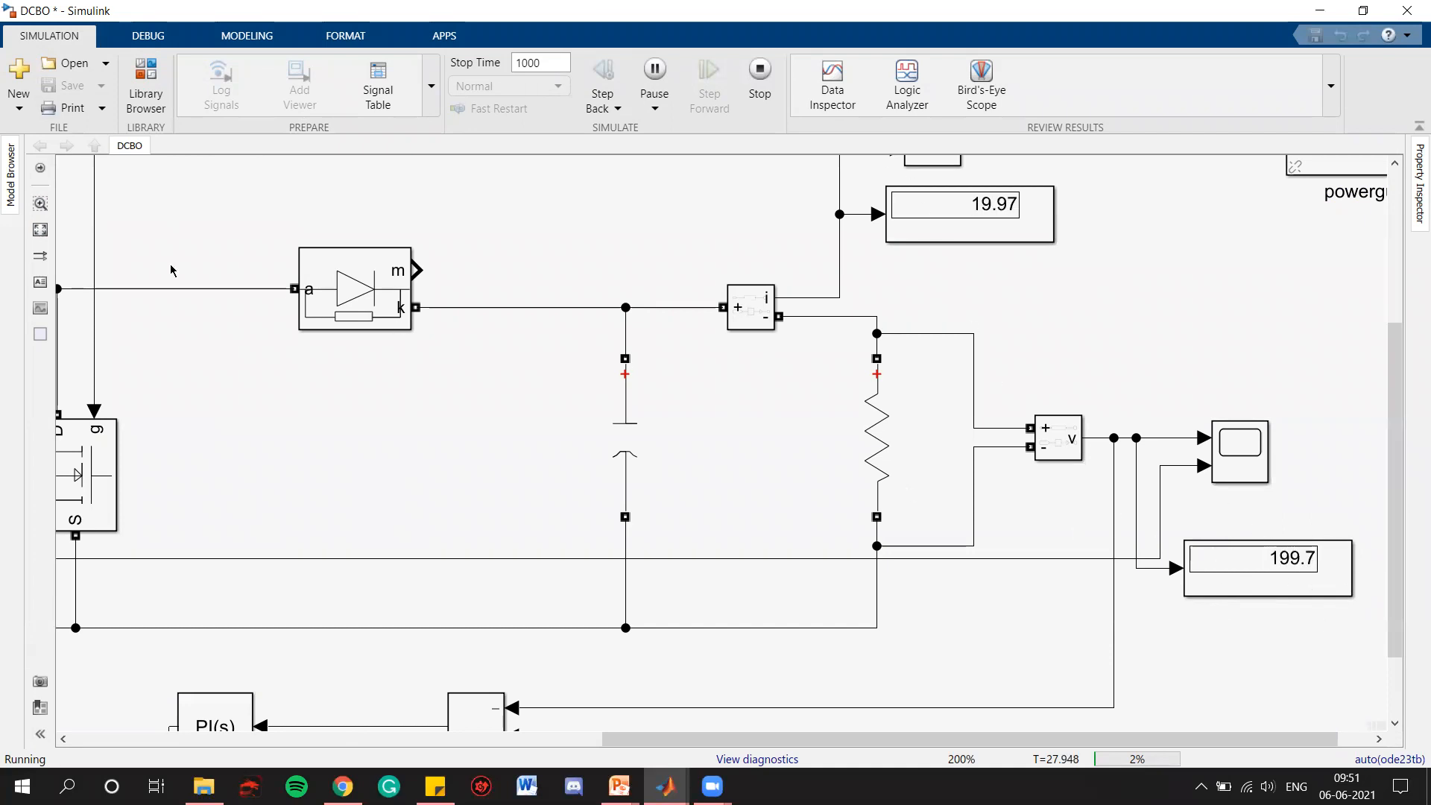
{"action": "key", "text": "space"}
{"action": "double_click", "coordinate": [258, 513]}
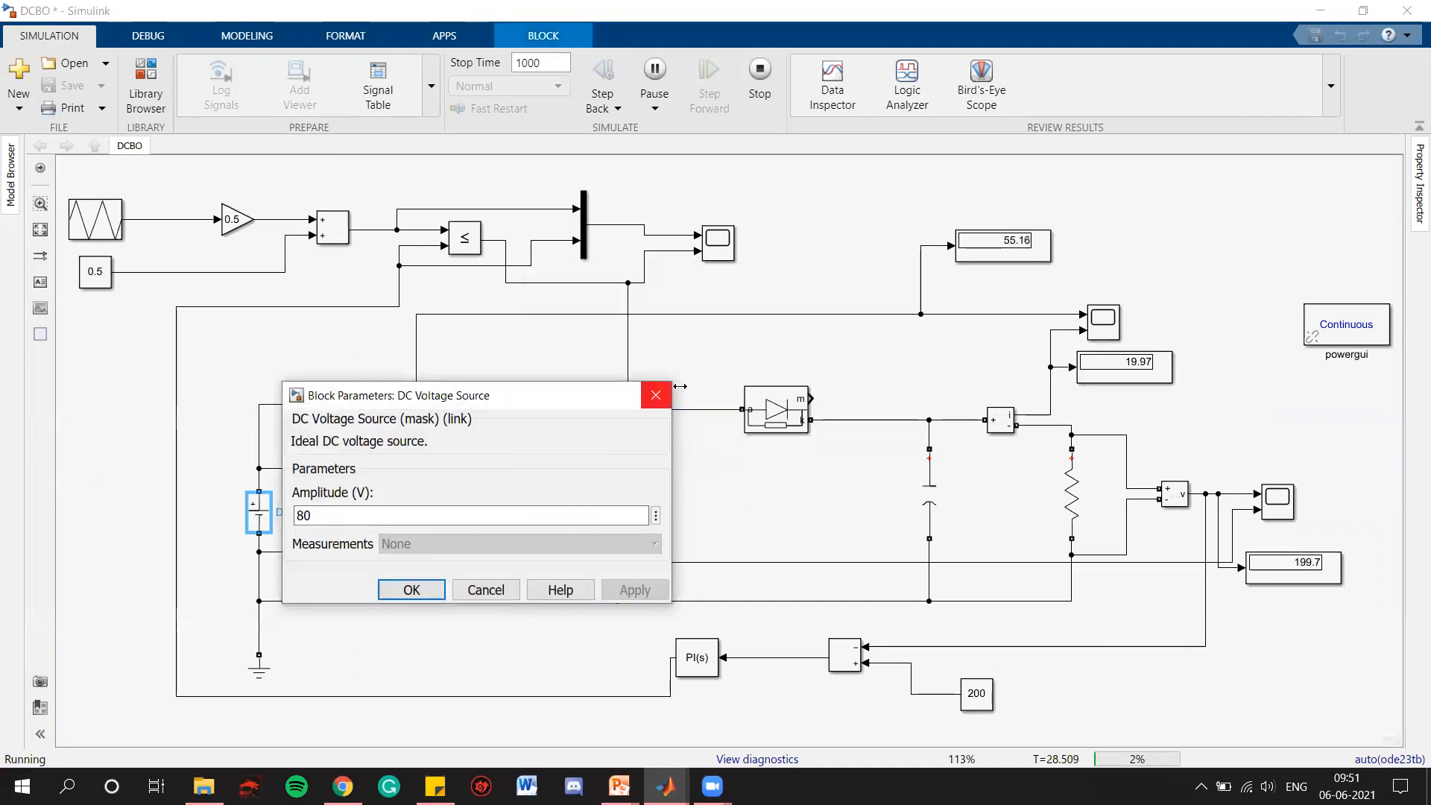
{"action": "left_click", "coordinate": [745, 396]}
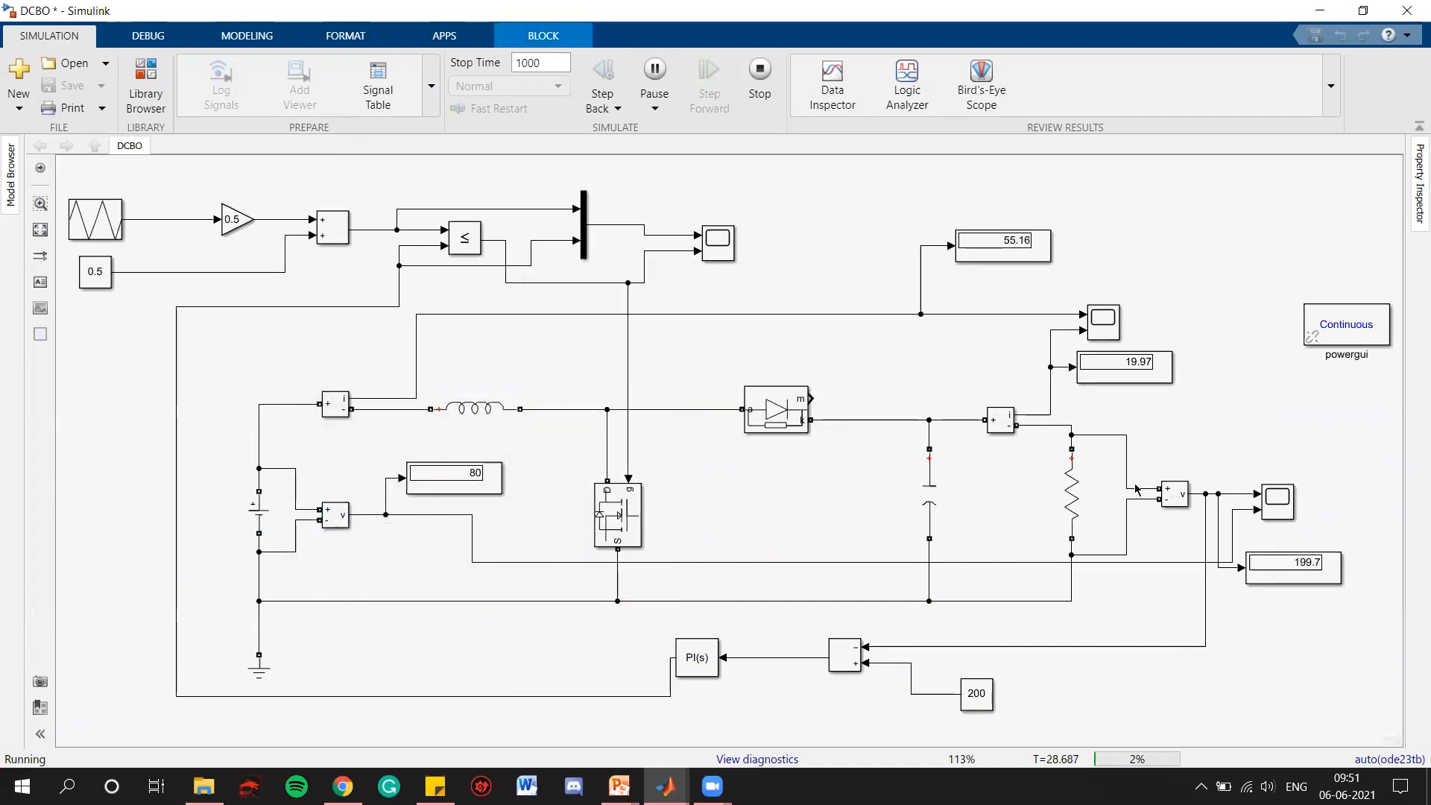
Examine the output voltage's transient after the input drop to 80 V in the voltage scope, zooming in along the time axis
{"action": "left_click", "coordinate": [1272, 502]}
{"action": "double_click", "coordinate": [1273, 502]}
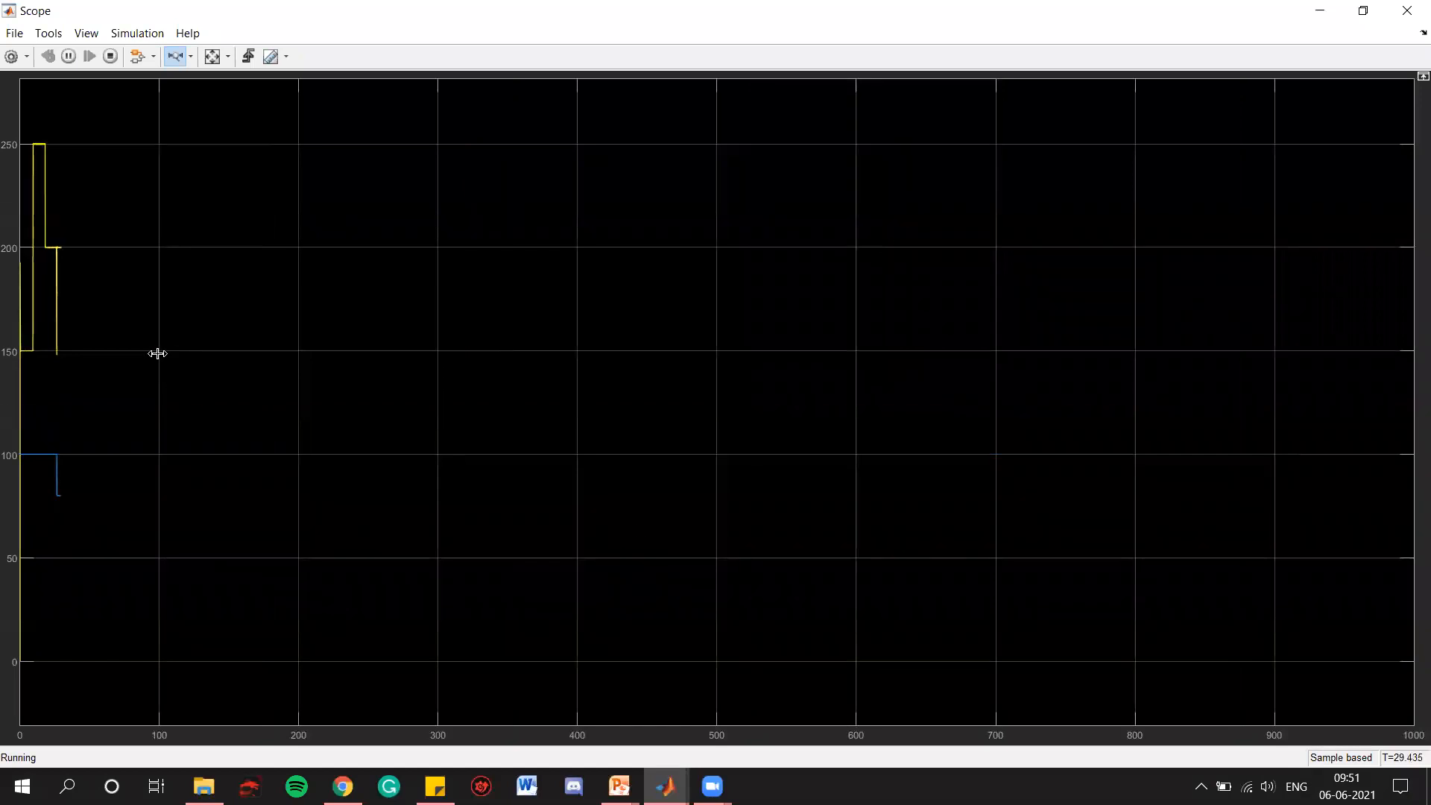
{"action": "left_click_drag", "start_coordinate": [145, 343], "coordinate": [15, 343]}
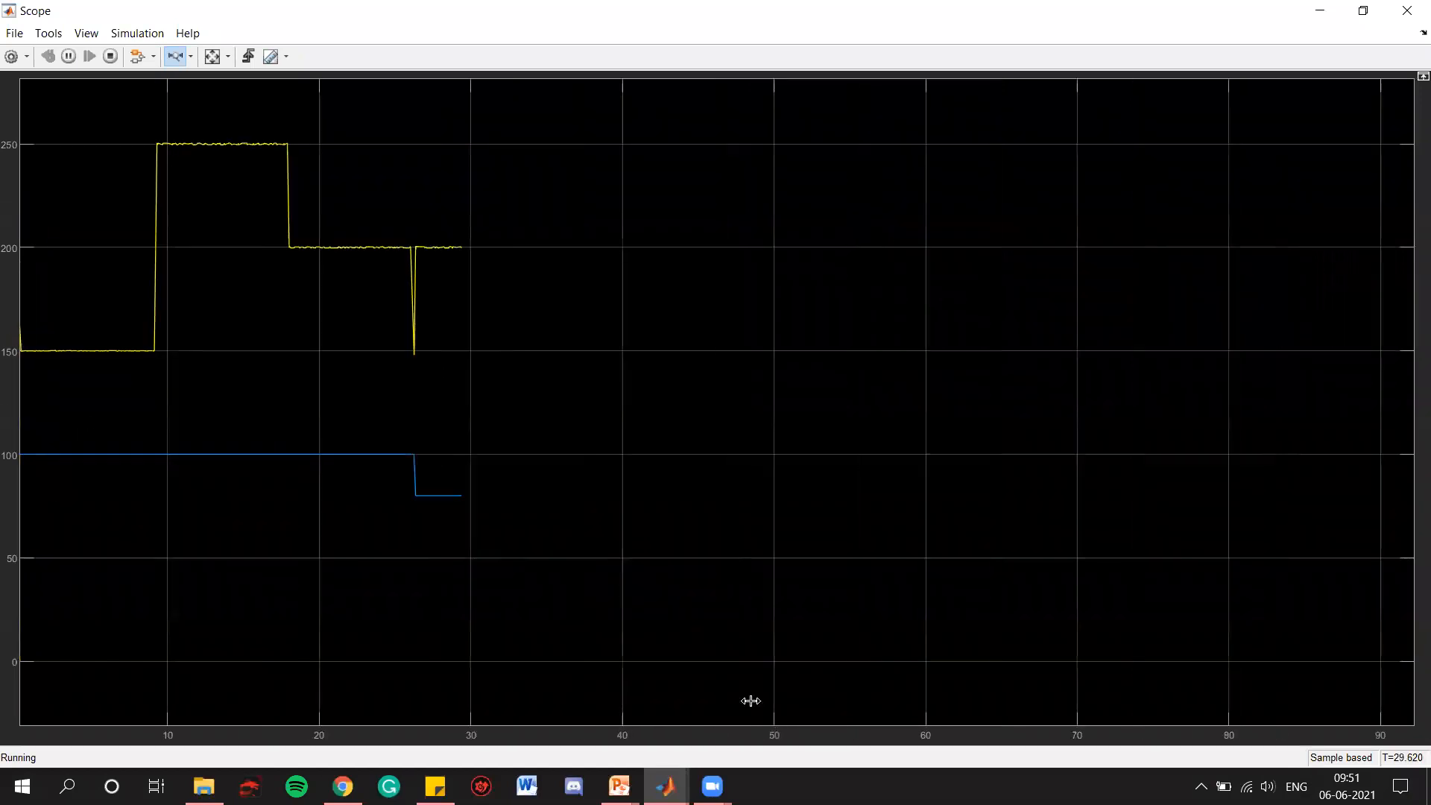
{"action": "left_click_drag", "start_coordinate": [604, 365], "coordinate": [10, 371]}
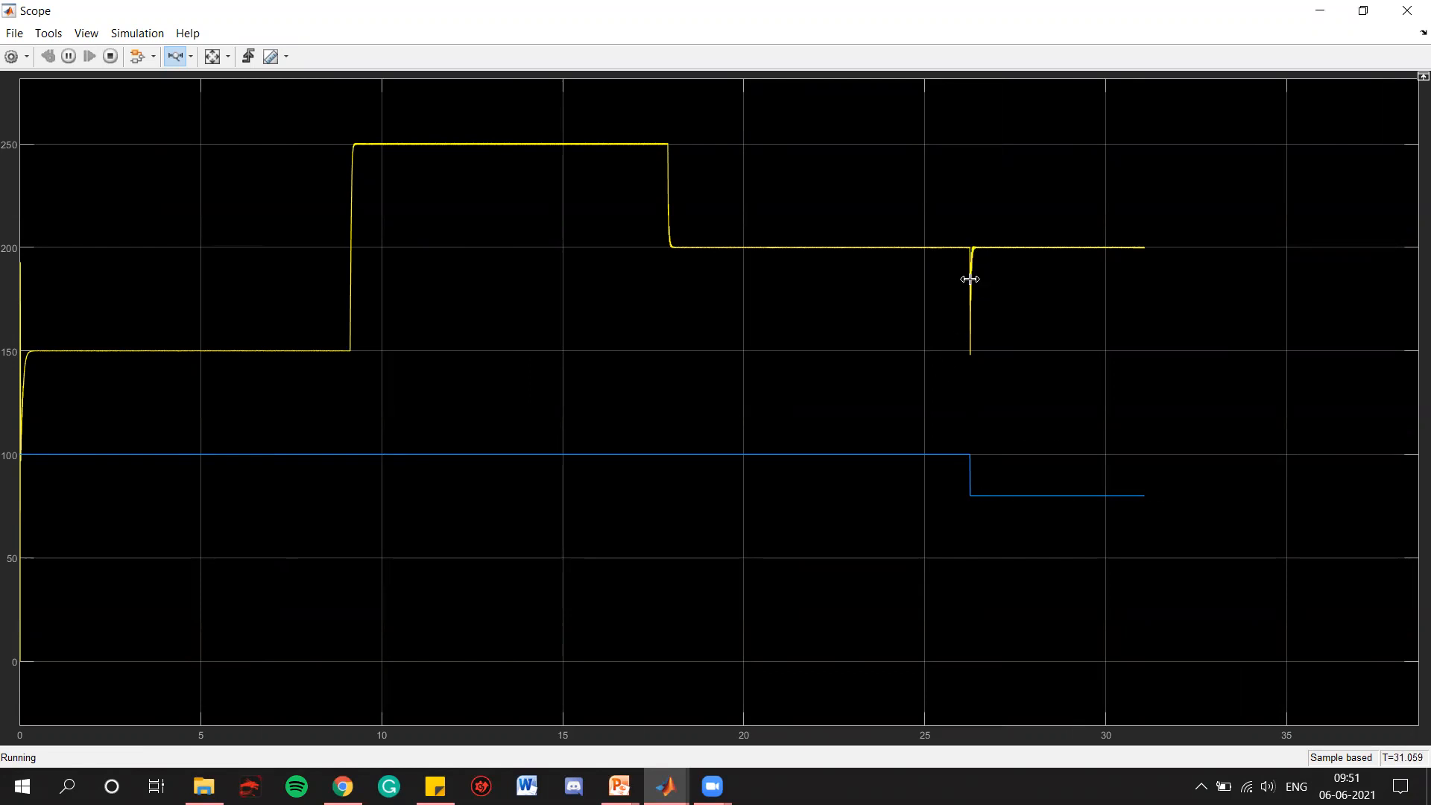
{"action": "left_click_drag", "start_coordinate": [958, 253], "coordinate": [987, 258]}
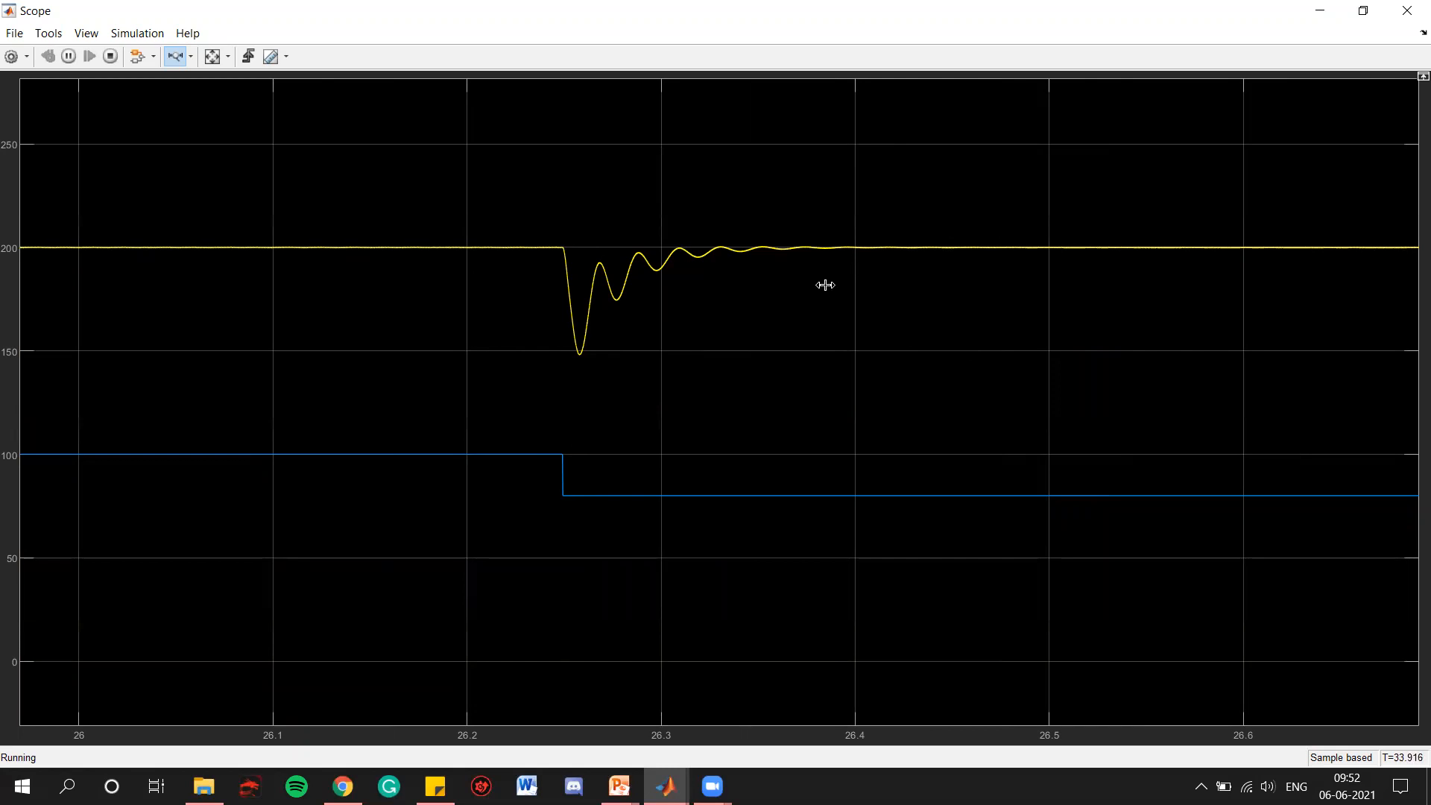
{"action": "left_click_drag", "start_coordinate": [566, 289], "coordinate": [831, 291]}
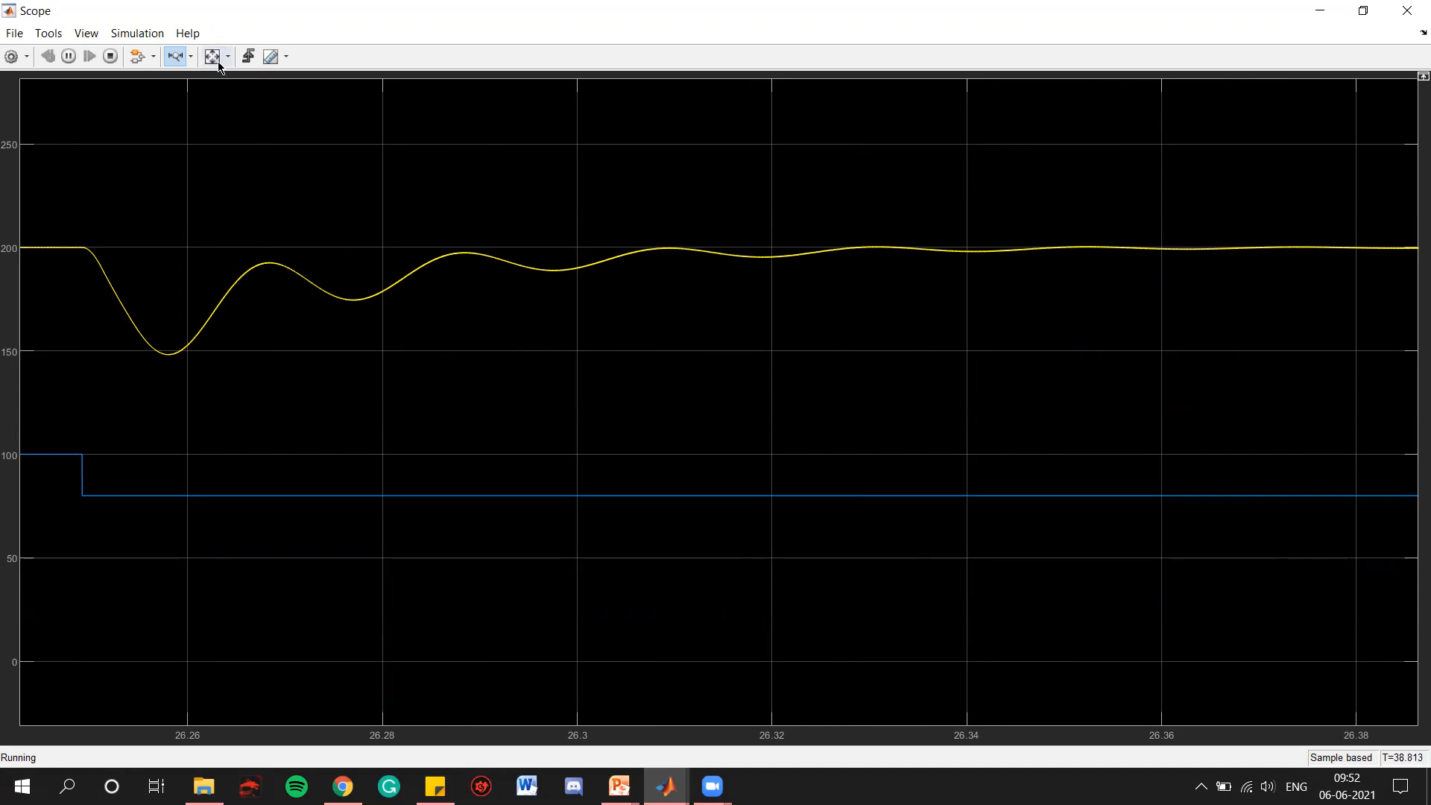
Restore the voltage scope's full time range, review the whole input and output voltage history so far, and close the scope
{"action": "double_click", "coordinate": [322, 312]}
{"action": "left_click_drag", "start_coordinate": [118, 315], "coordinate": [15, 315]}
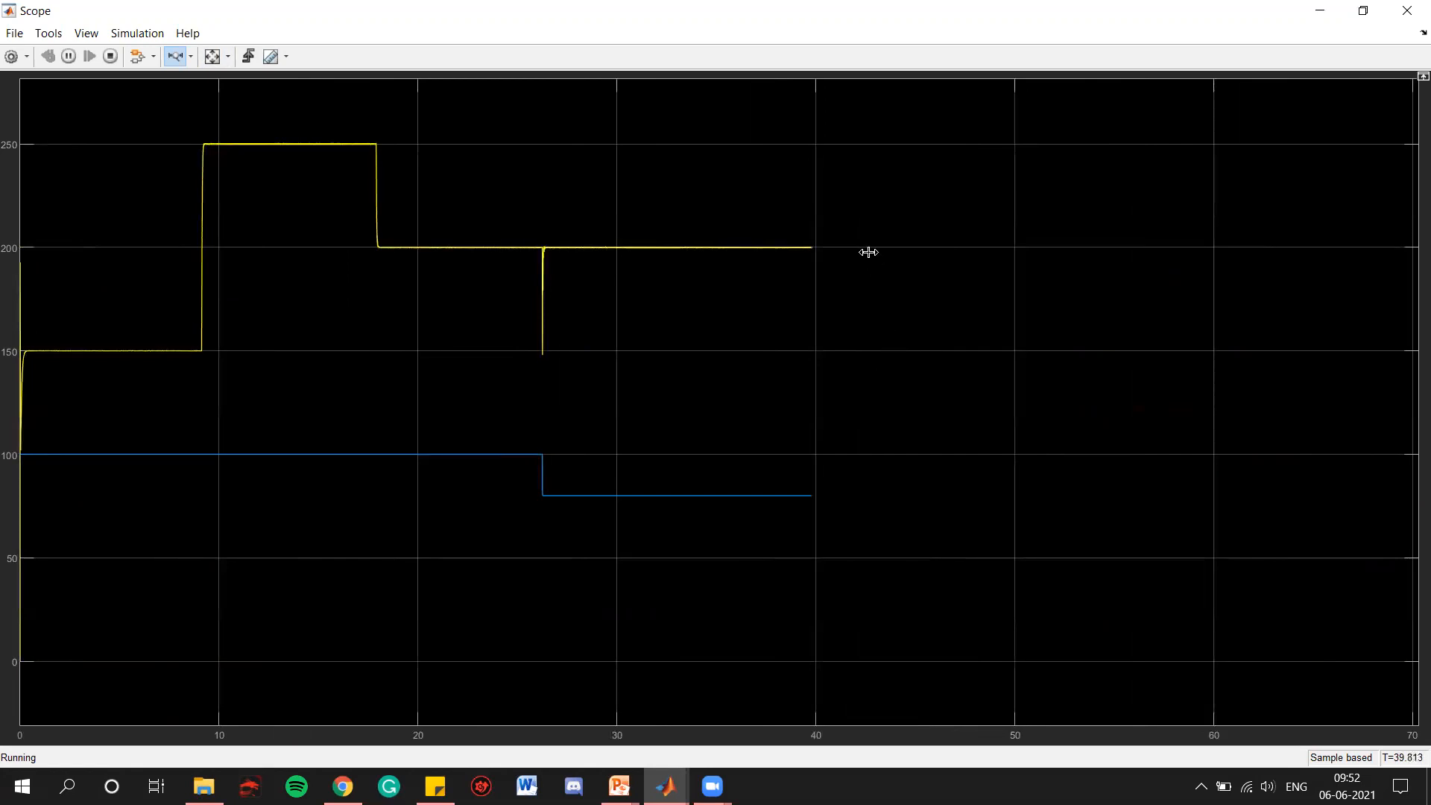
{"action": "left_click_drag", "start_coordinate": [911, 344], "coordinate": [11, 347]}
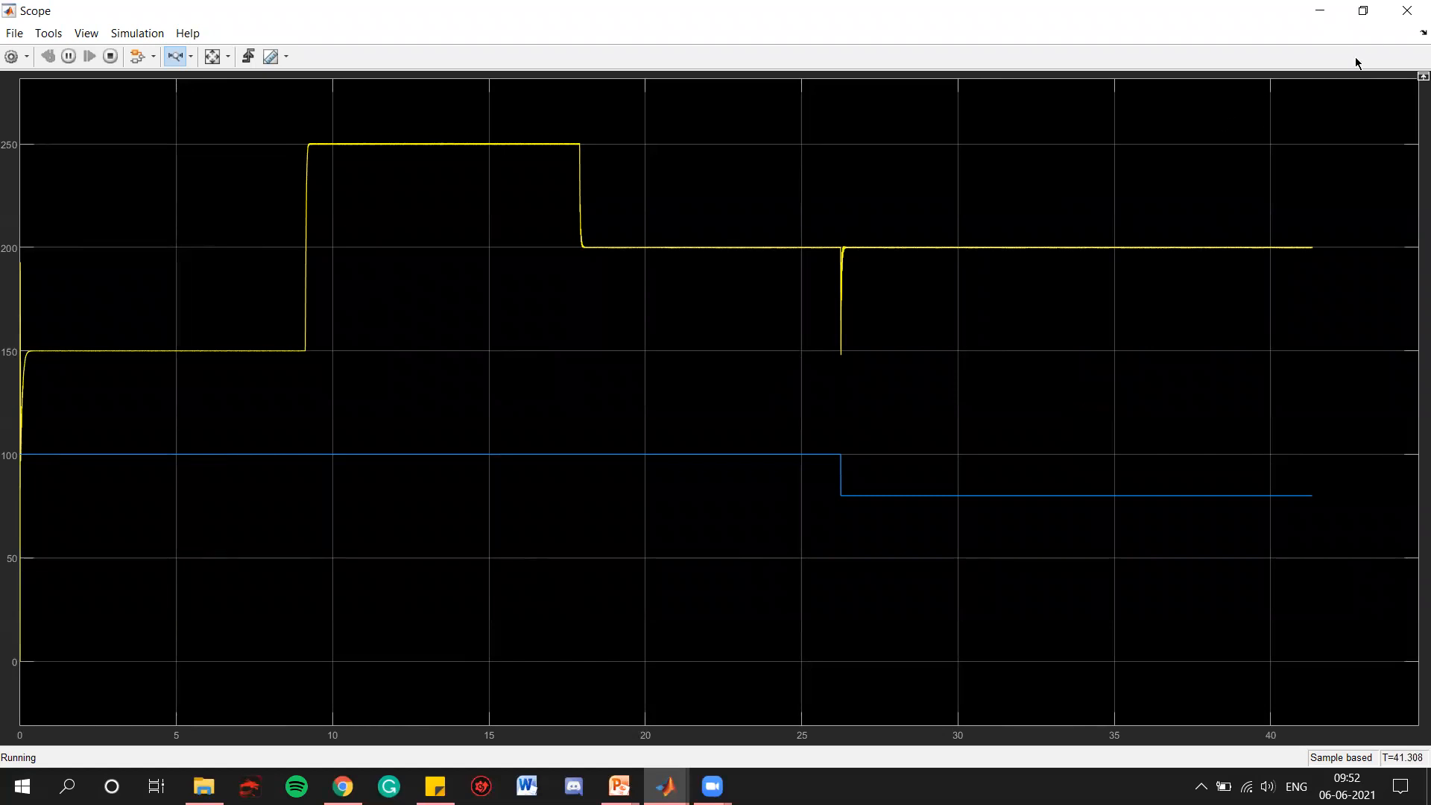
{"action": "left_click", "coordinate": [1405, 10]}
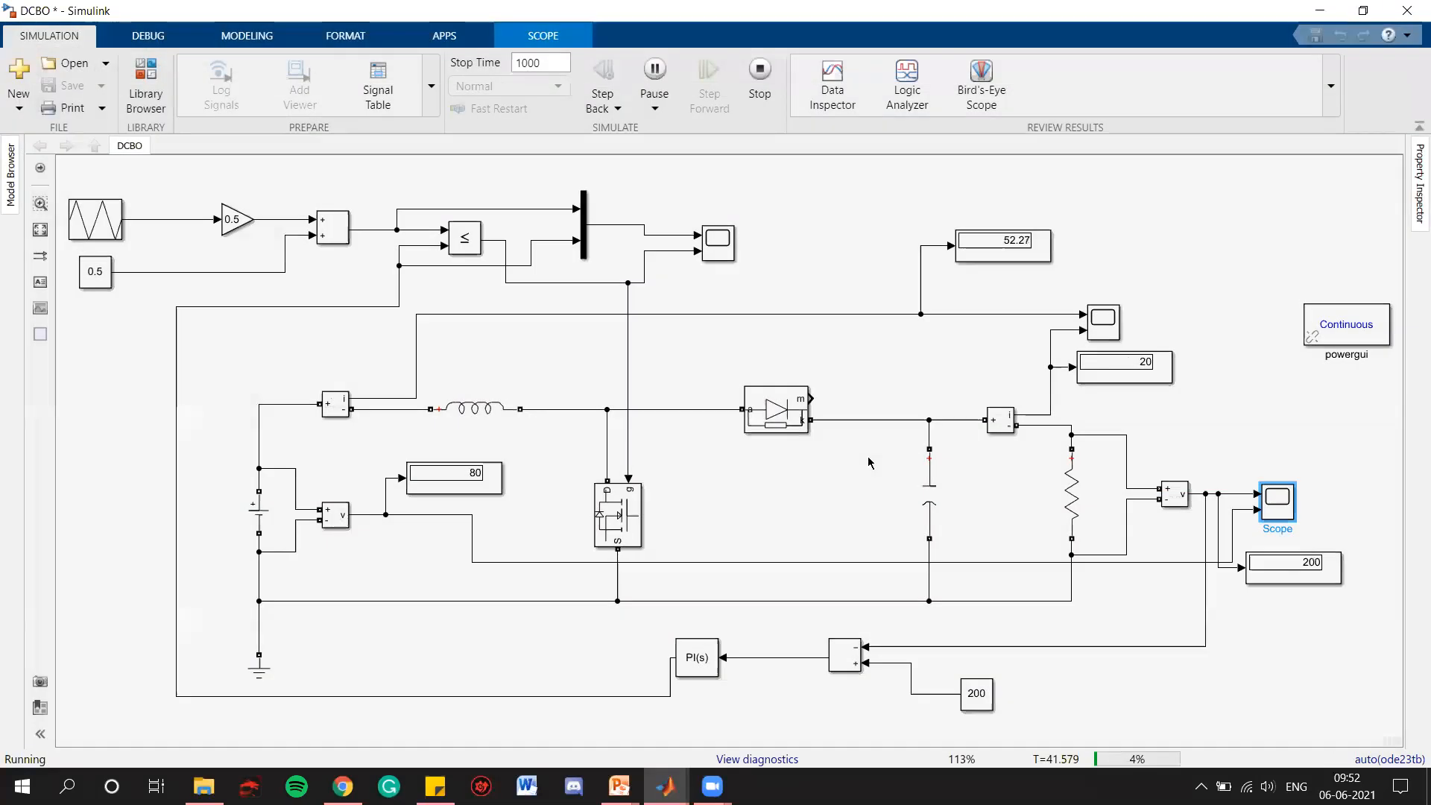
{"action": "left_click", "coordinate": [846, 390]}
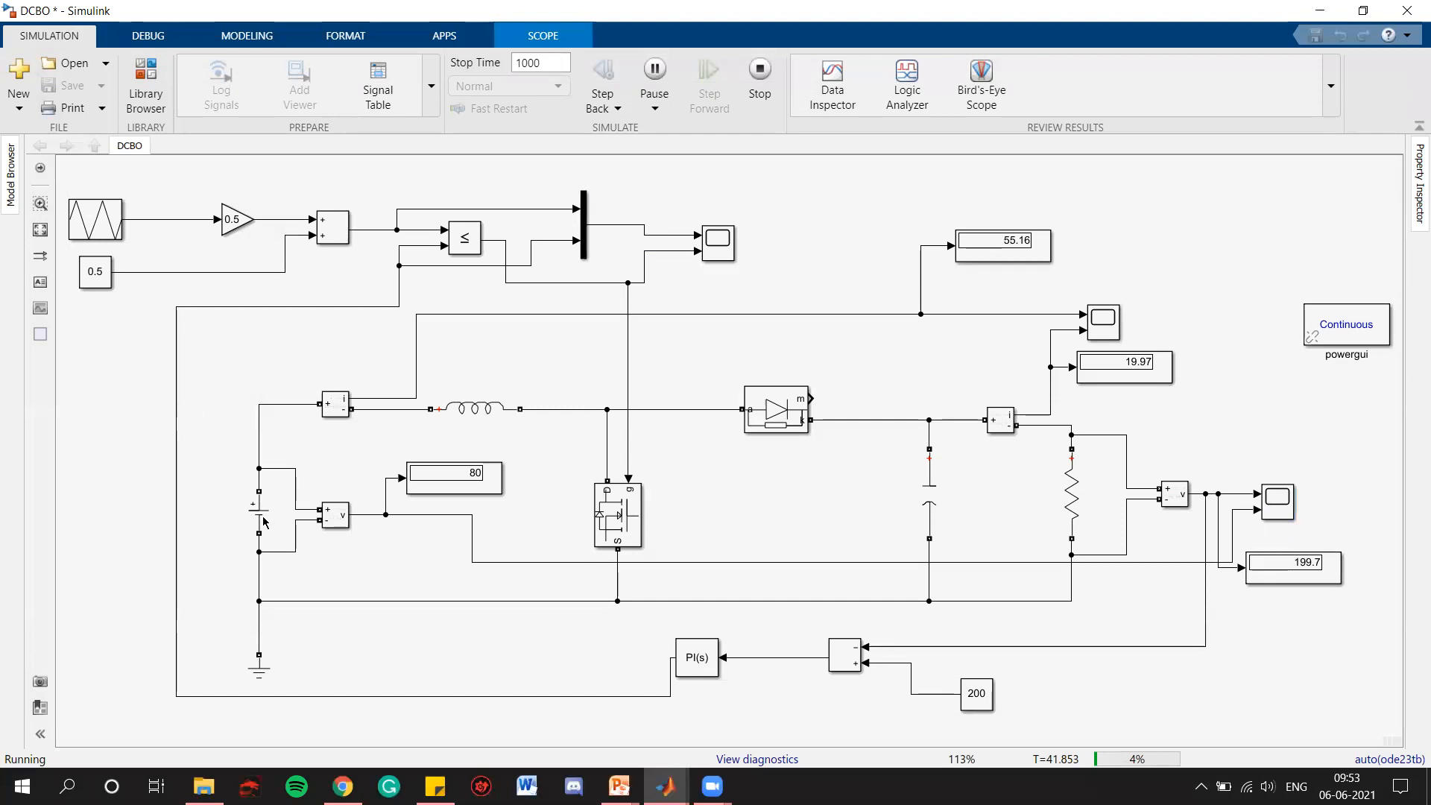
Set the DC voltage source amplitude to 100 V while the simulation runs
{"action": "double_click", "coordinate": [263, 522]}
{"action": "double_click", "coordinate": [363, 510]}
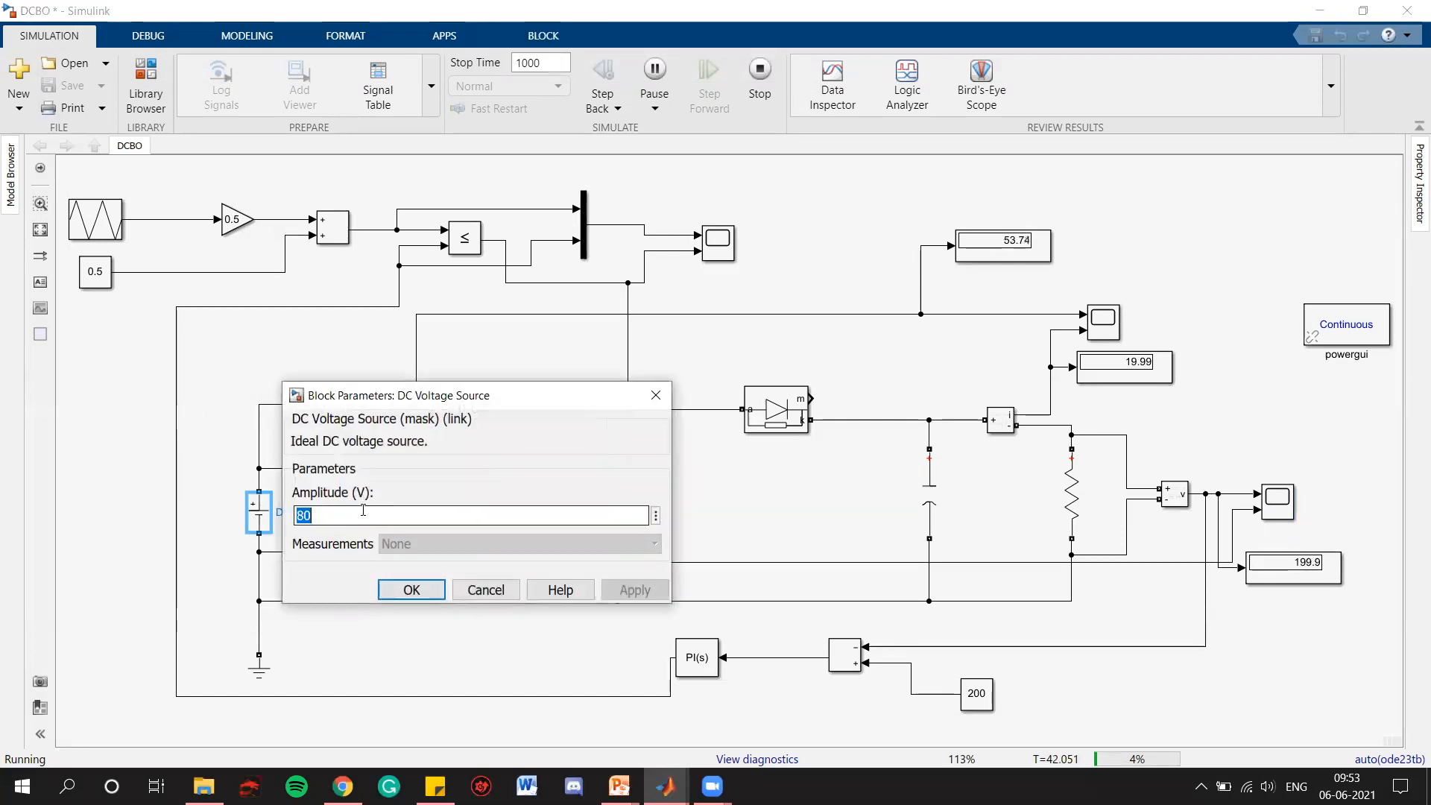
{"action": "type", "text": "100"}
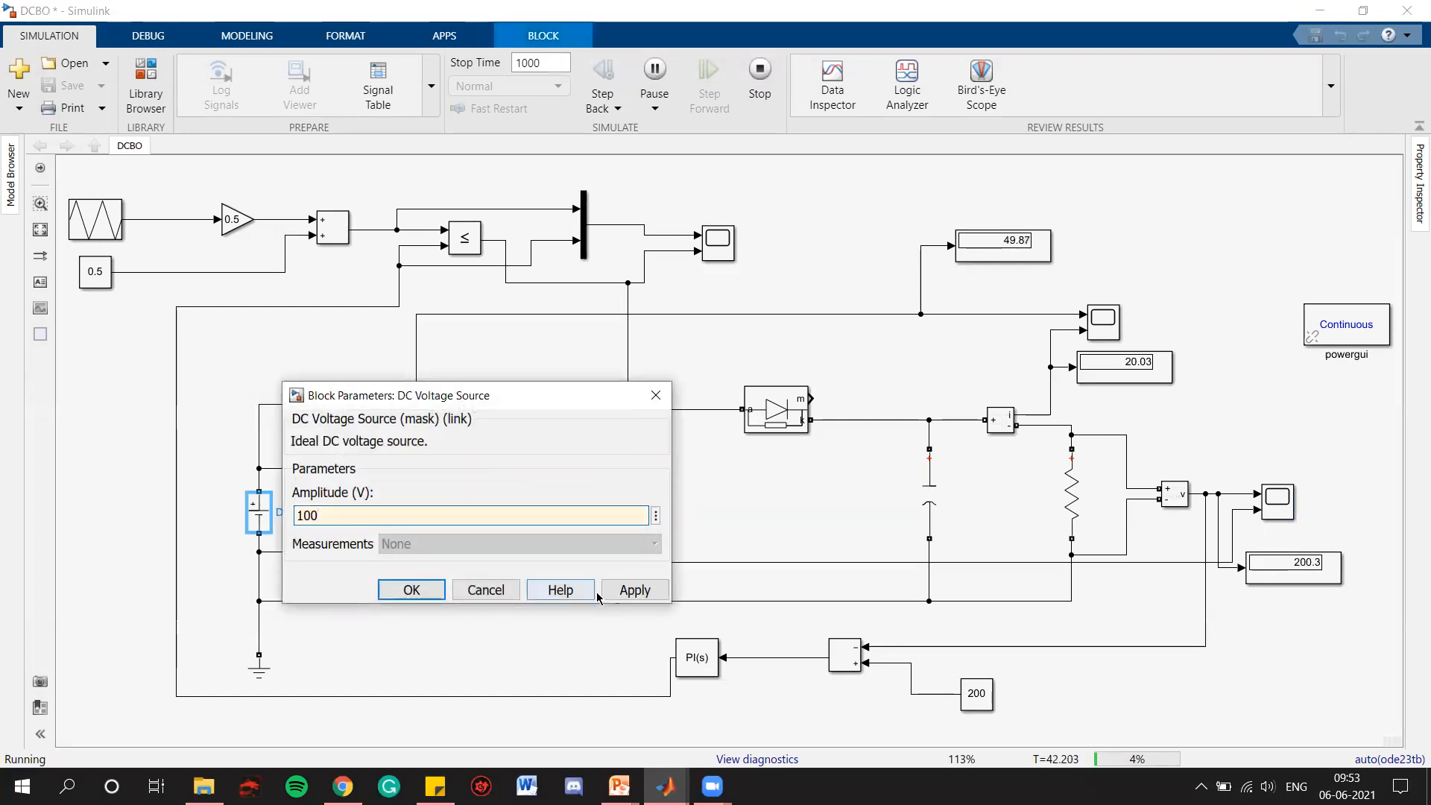
{"action": "left_click", "coordinate": [610, 591]}
{"action": "left_click", "coordinate": [412, 590]}
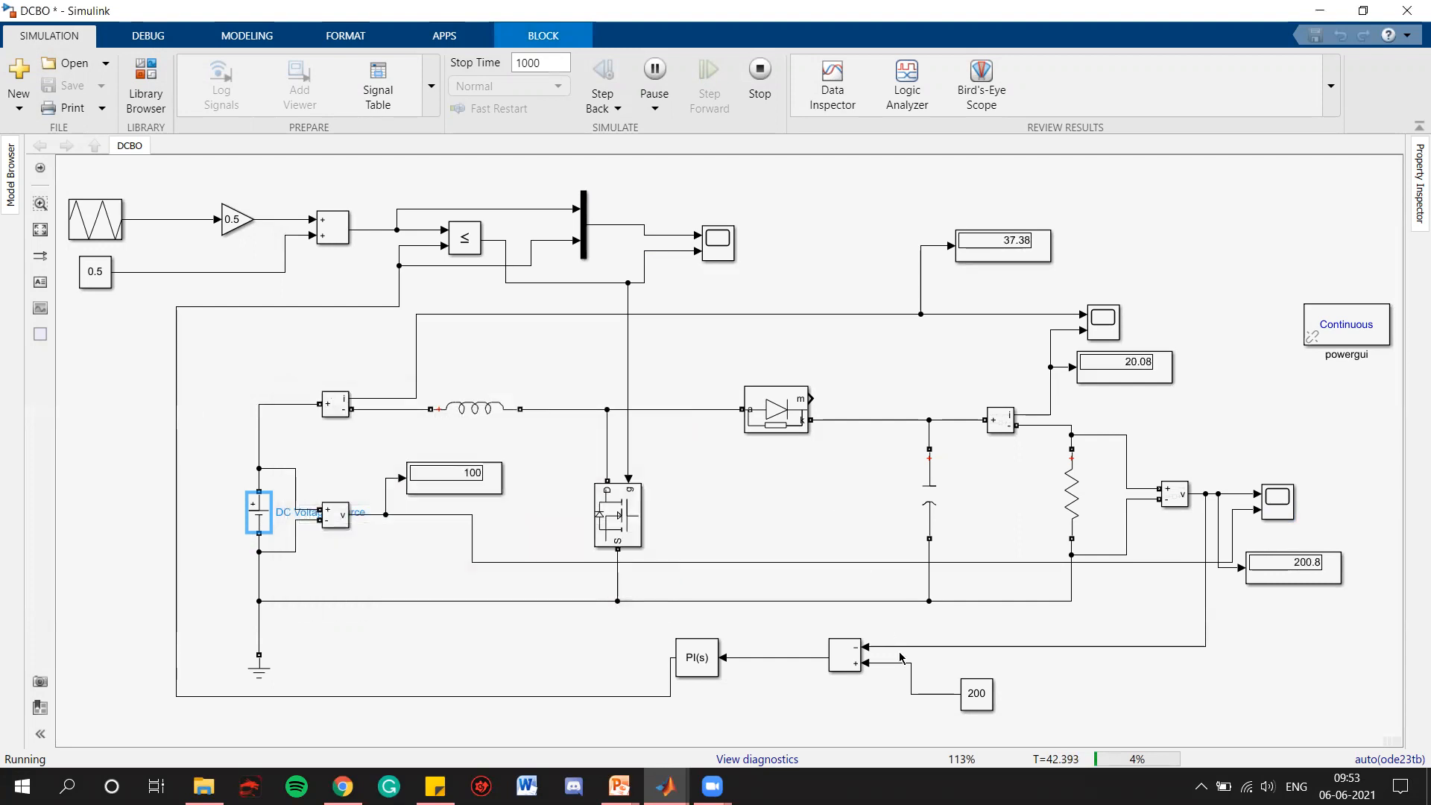
{"action": "left_click", "coordinate": [981, 703]}
{"action": "left_click", "coordinate": [1089, 678]}
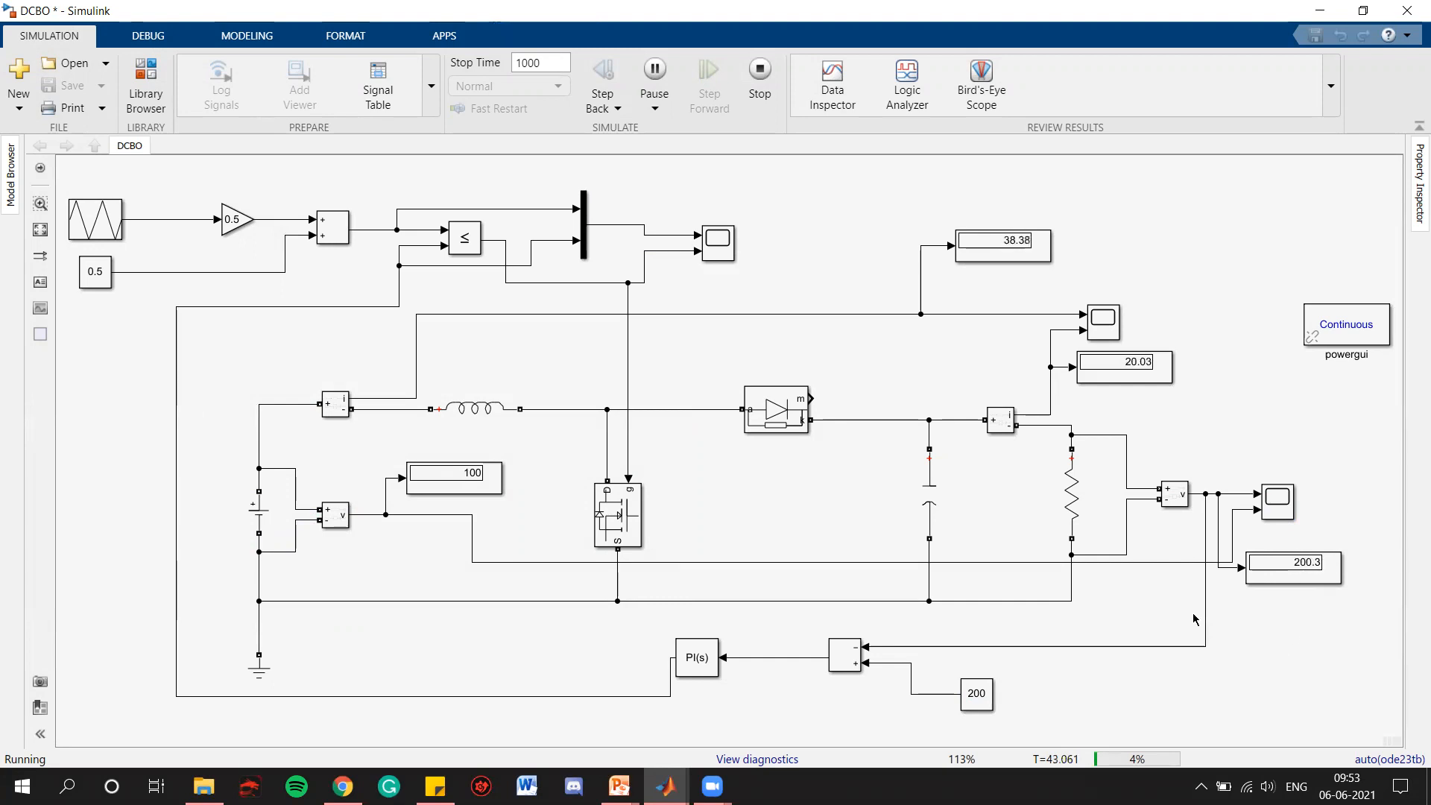
Examine how the duty-cycle control signal changed over the run in the PWM comparison scope, zooming in along the time axis, then close it
{"action": "left_click", "coordinate": [718, 243]}
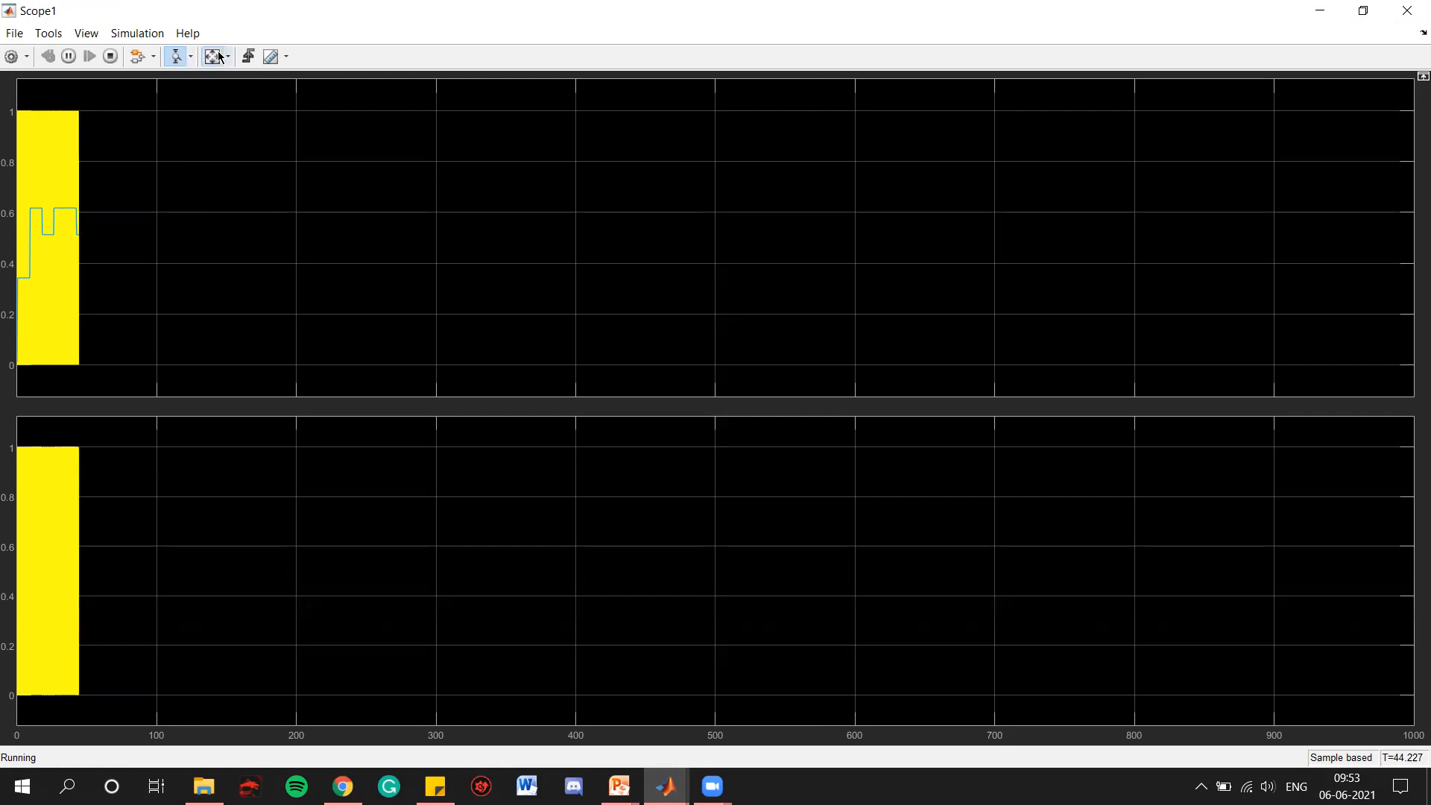
{"action": "left_click", "coordinate": [192, 62]}
{"action": "left_click", "coordinate": [179, 83]}
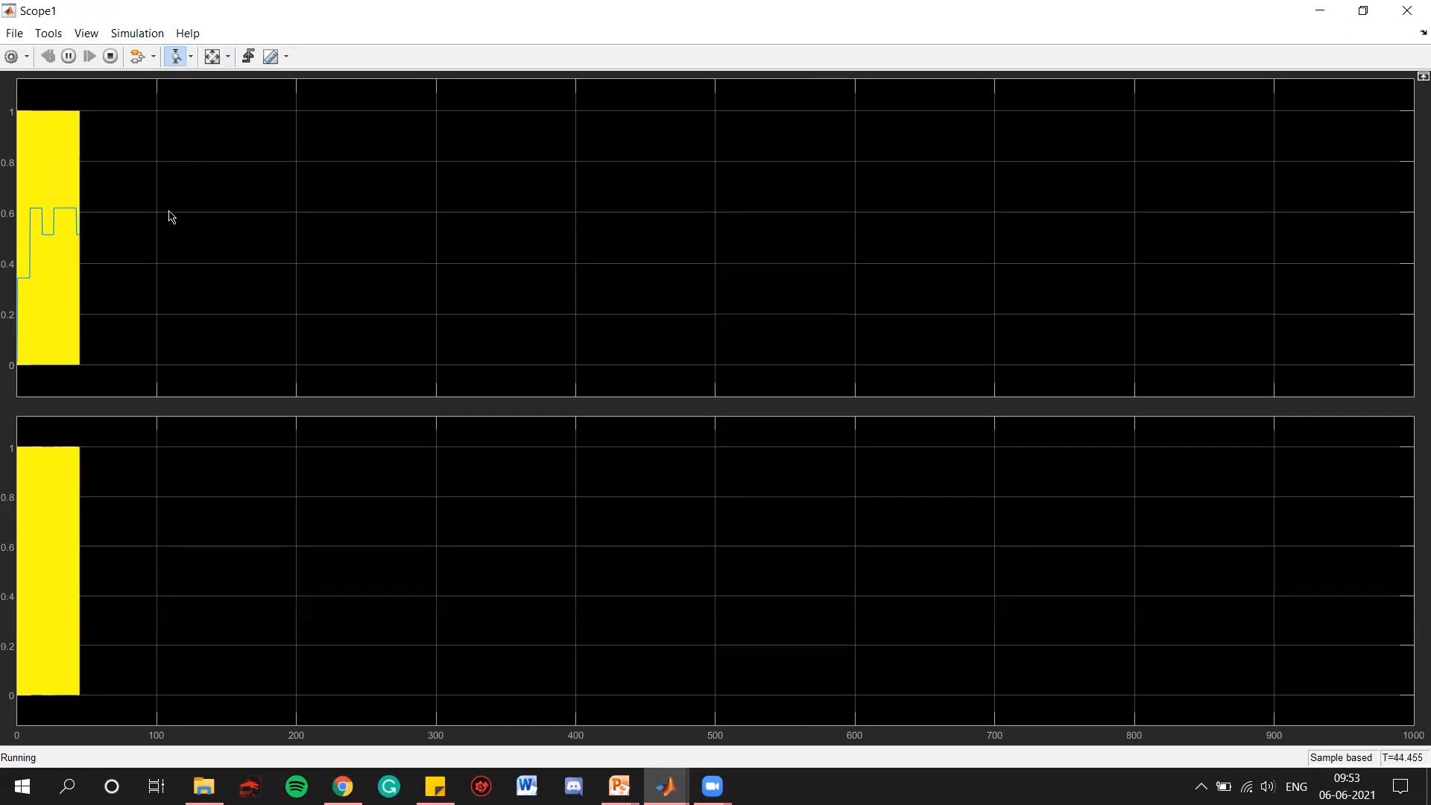
{"action": "left_click_drag", "start_coordinate": [110, 243], "coordinate": [11, 248]}
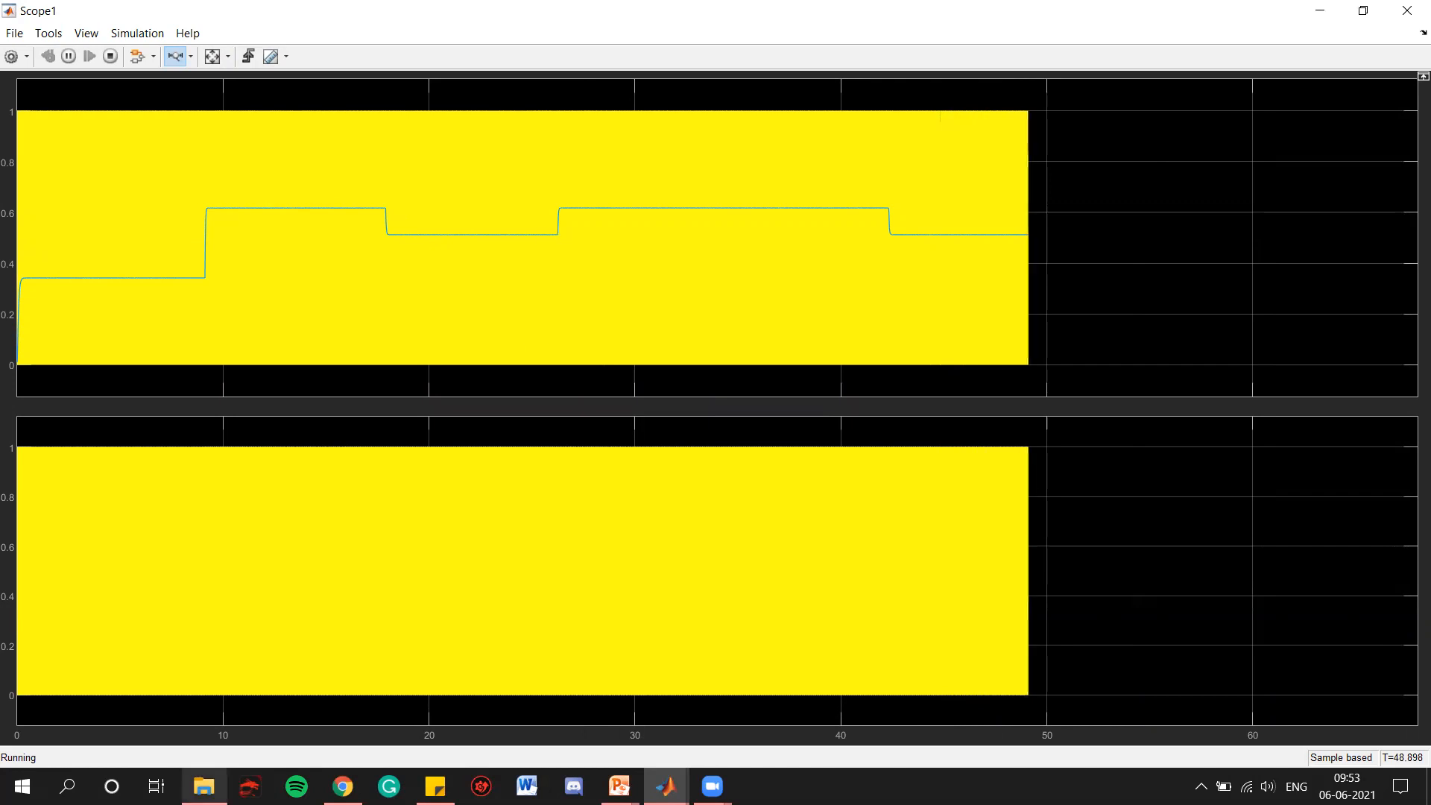
{"action": "mouse_move", "coordinate": [204, 787]}
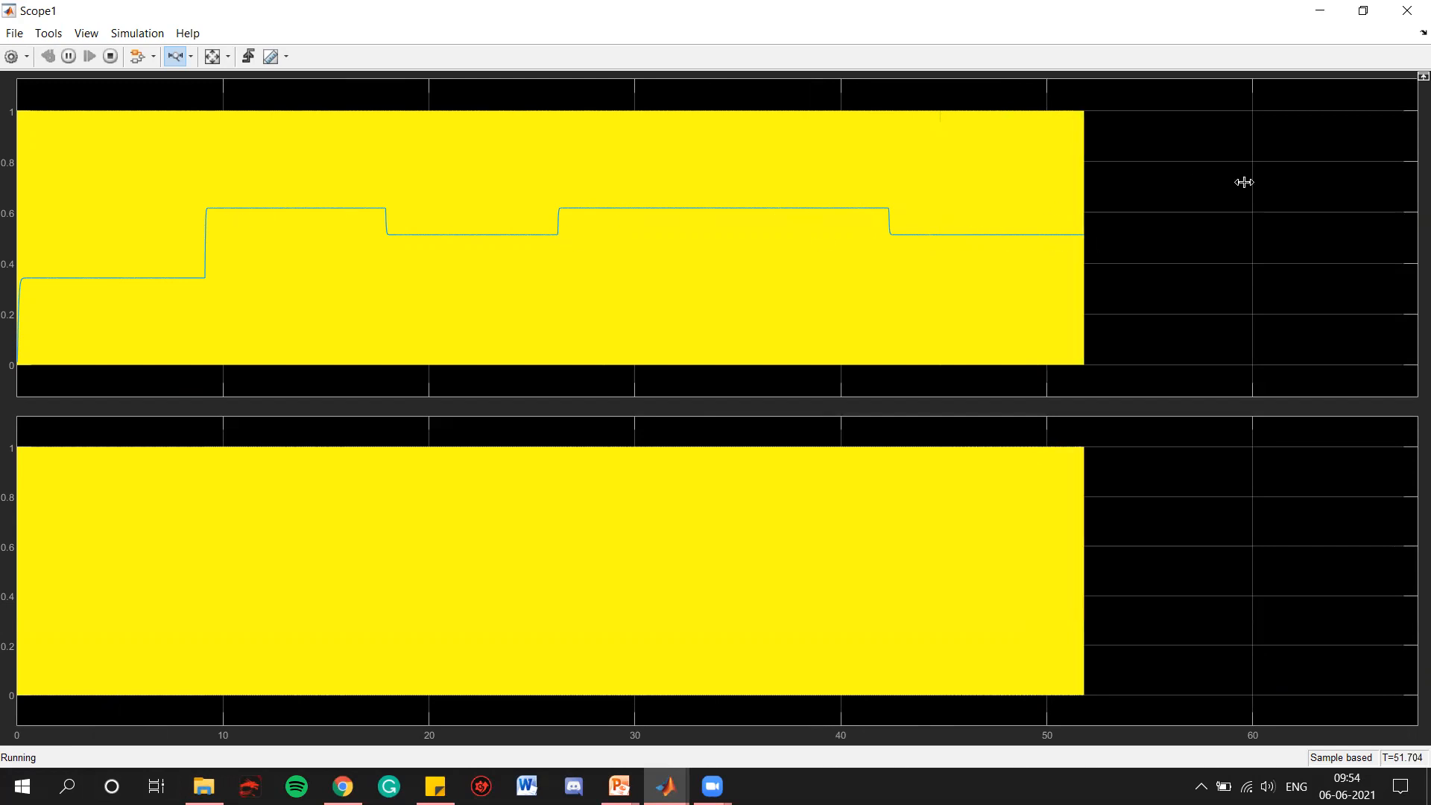
{"action": "left_click", "coordinate": [1407, 11]}
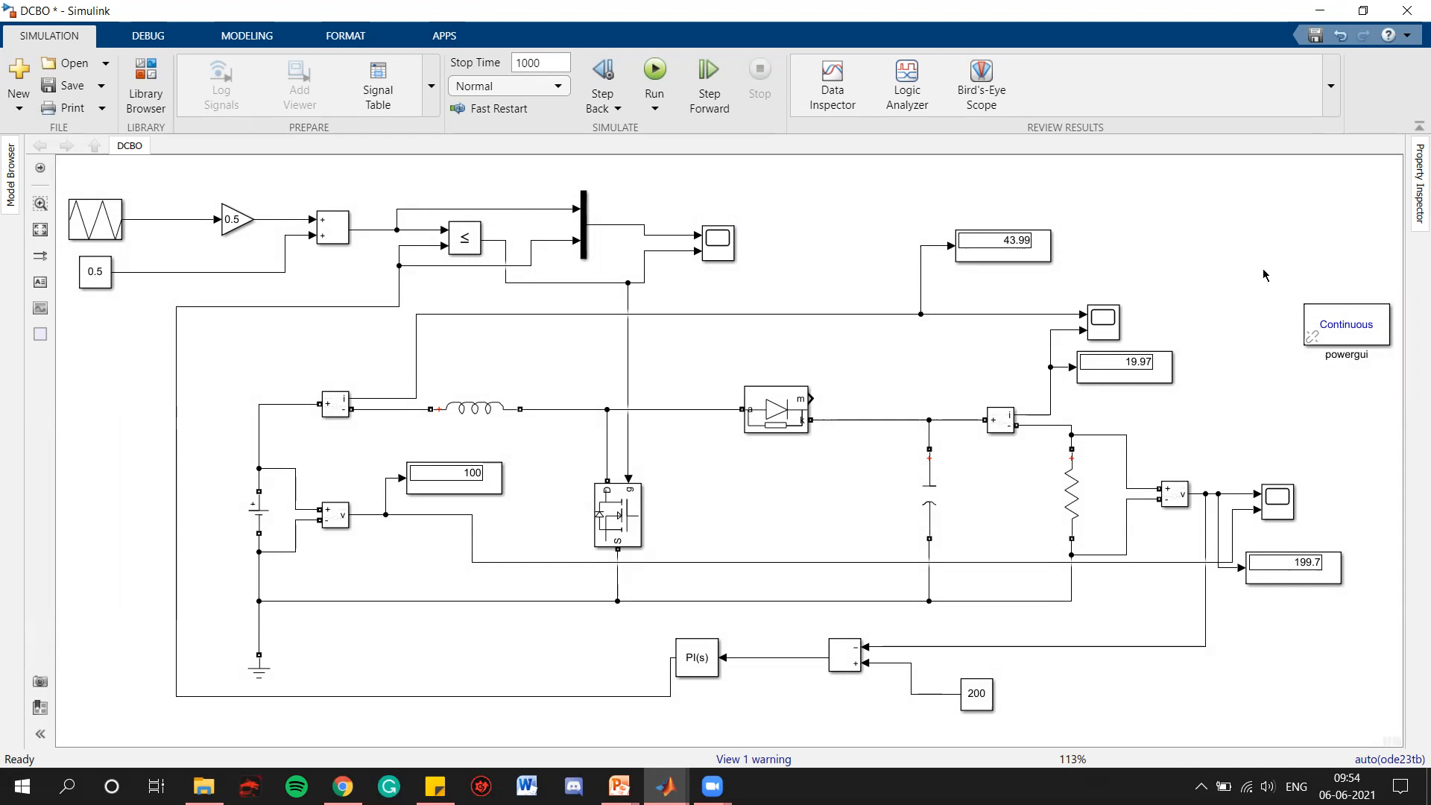
Switch to the PowerPoint slide show and advance to the closing THANK YOU slide
{"action": "key", "text": "alt+Tab"}
{"action": "key", "text": "alt+Tab"}
{"action": "key", "text": "Right"}
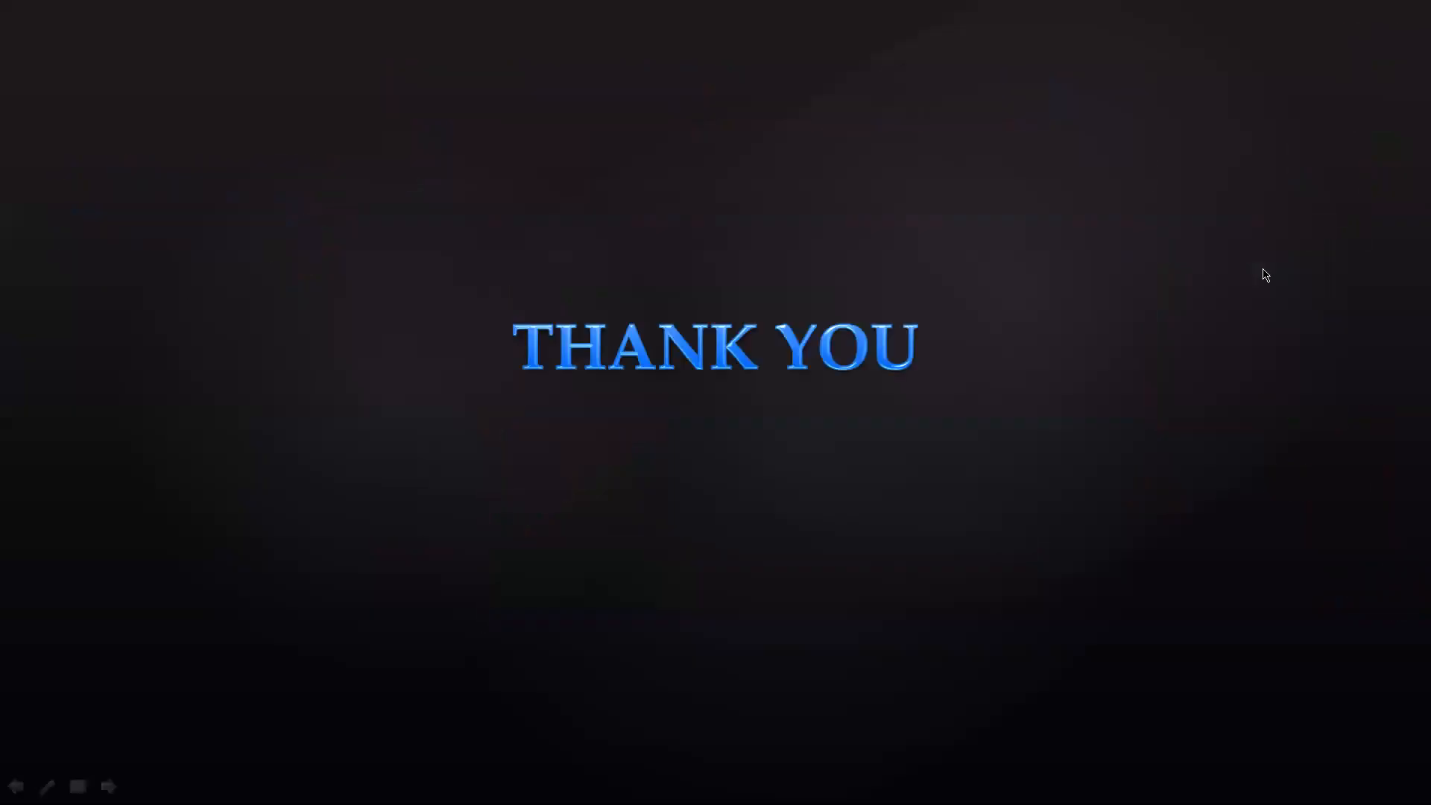